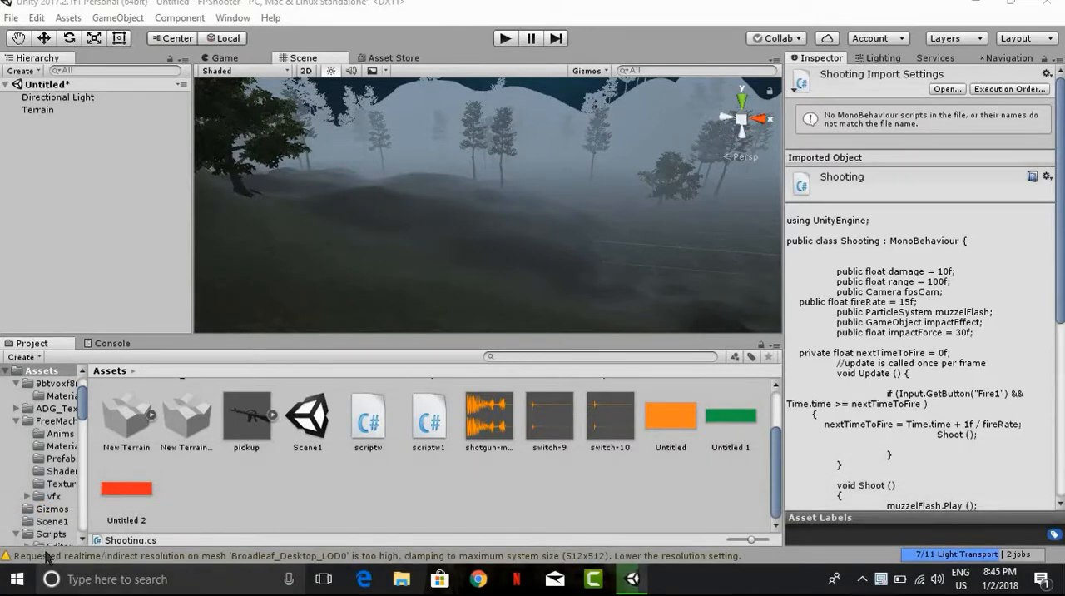
Step: Look around the foggy terrain in the scene to examine its hills, trees and ground
{"action": "key", "text": "XF86AudioRaiseVolume"}
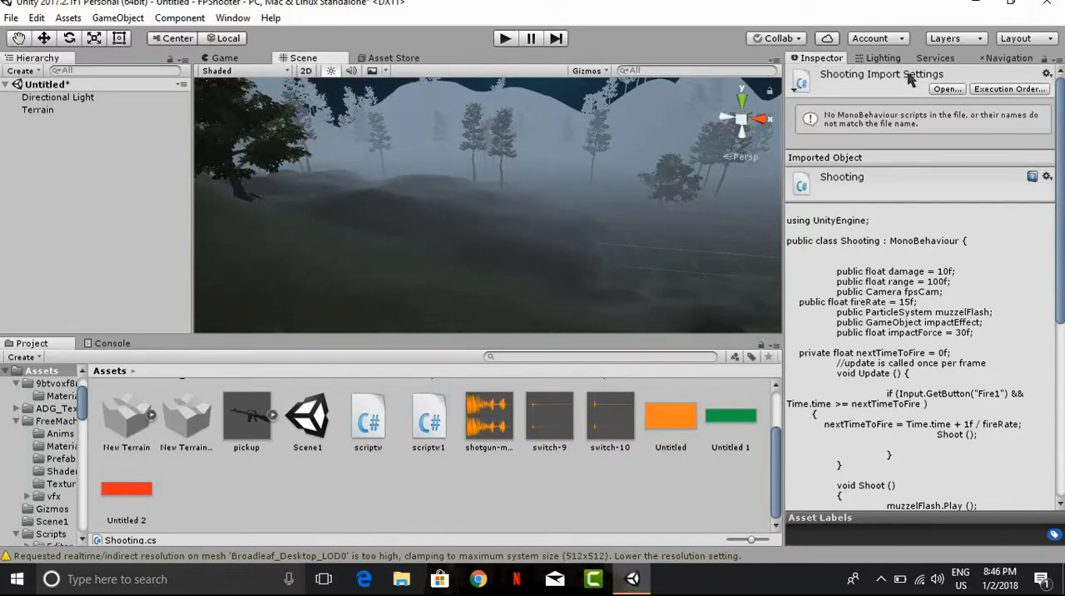
{"action": "middle_click_drag", "start_coordinate": [421, 173], "coordinate": [119, 142]}
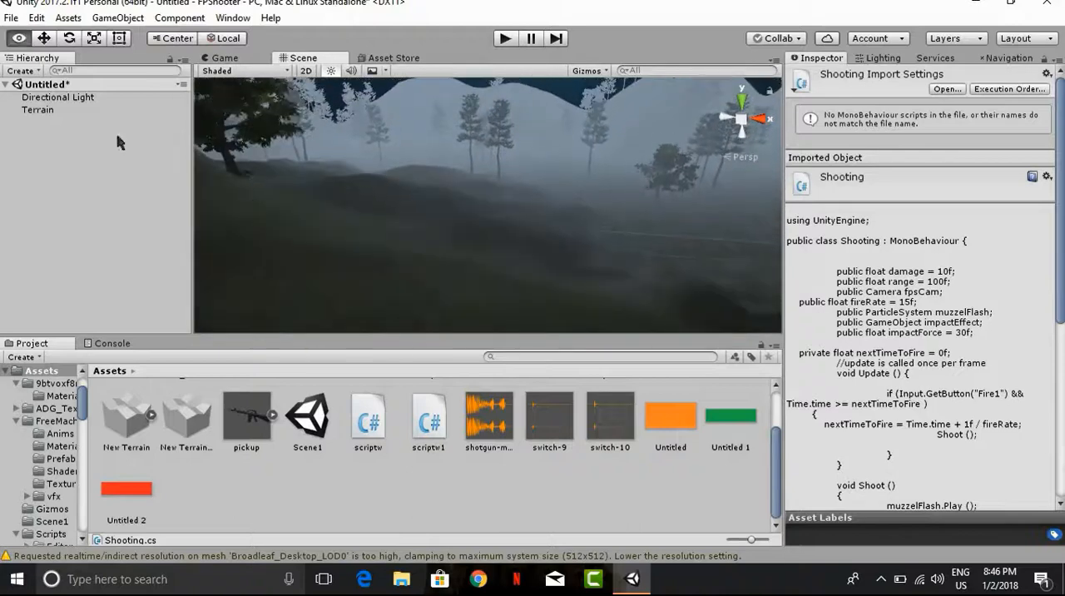
{"action": "right_click_drag", "start_coordinate": [416, 163], "coordinate": [455, 163]}
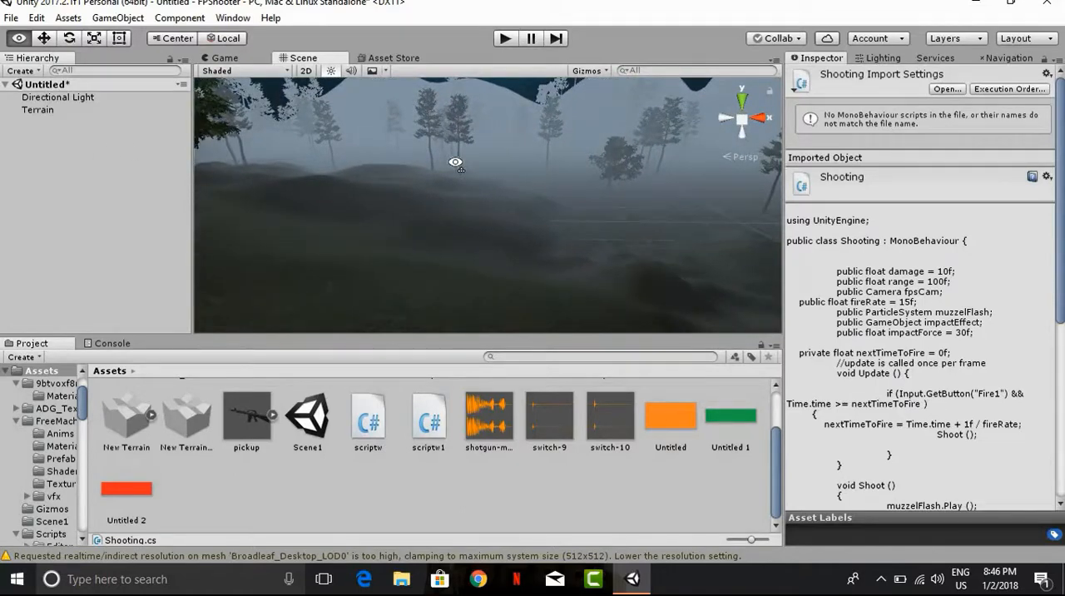
{"action": "right_click_drag", "start_coordinate": [455, 163], "coordinate": [487, 190]}
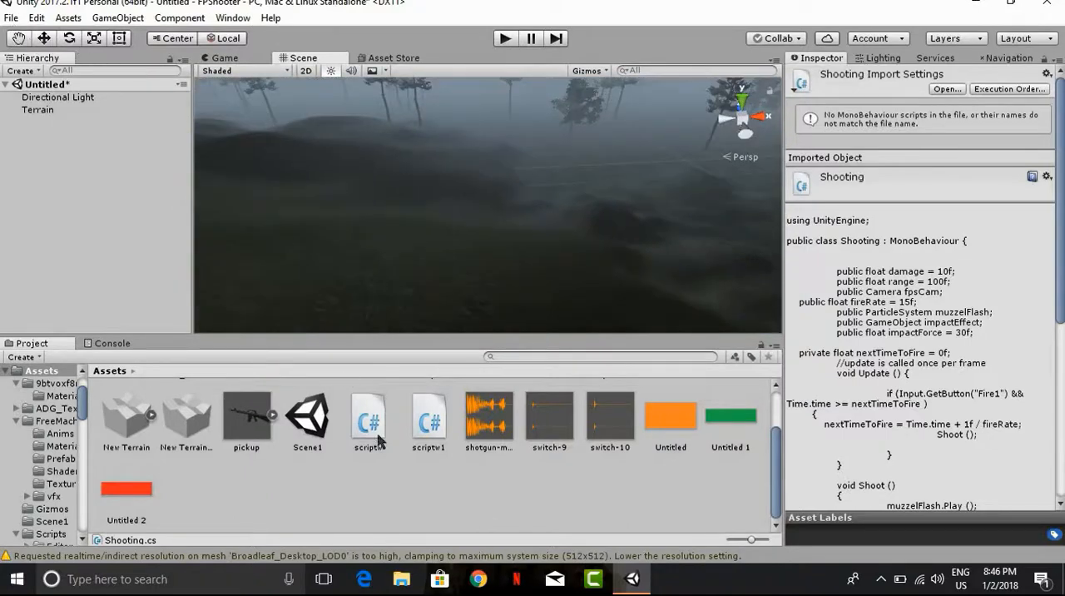
{"action": "right_click_drag", "start_coordinate": [518, 218], "coordinate": [478, 213]}
{"action": "scroll", "coordinate": [456, 190], "scroll_direction": "down", "scroll_amount": 10}
{"action": "scroll", "coordinate": [478, 209], "scroll_direction": "up", "scroll_amount": 10}
{"action": "scroll", "coordinate": [479, 209], "scroll_direction": "up", "scroll_amount": 10}
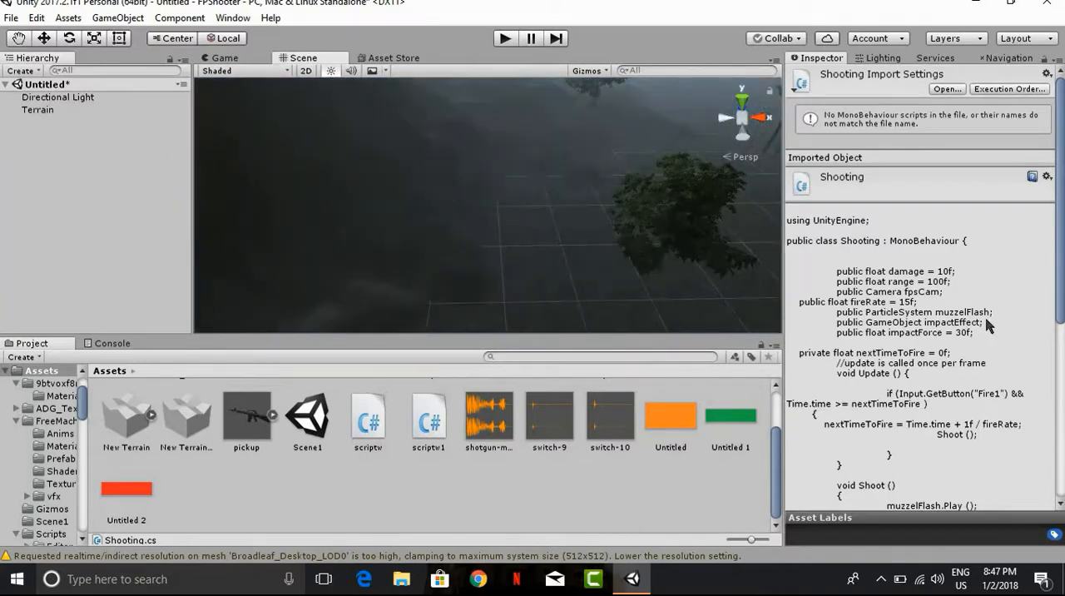
Step: Review the Directional Light's properties and the scene's environment, lightmapping and fog settings
{"action": "left_click", "coordinate": [90, 97]}
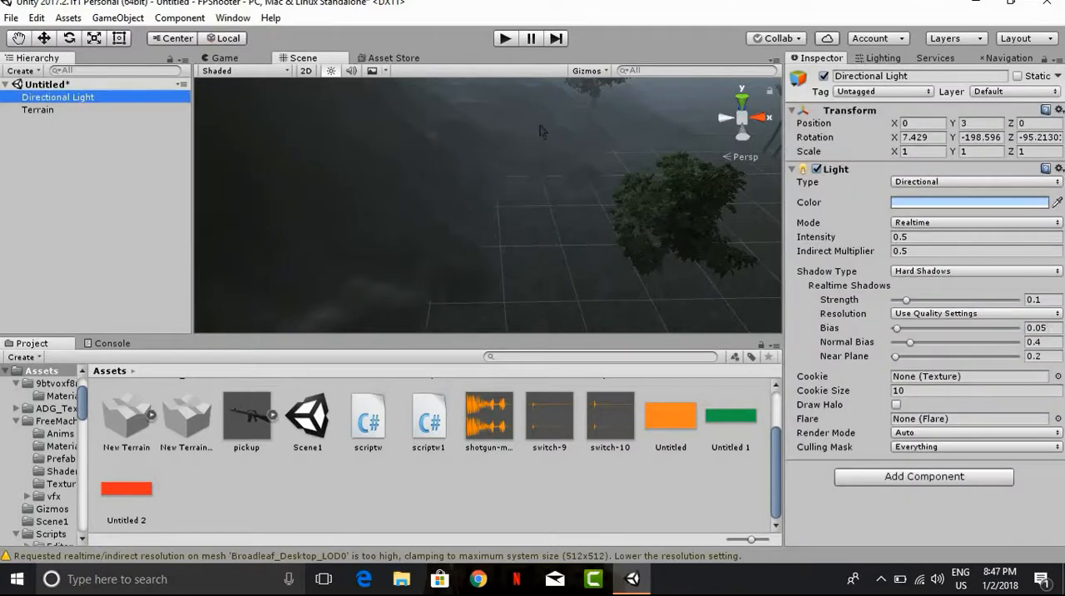
{"action": "left_click", "coordinate": [886, 60]}
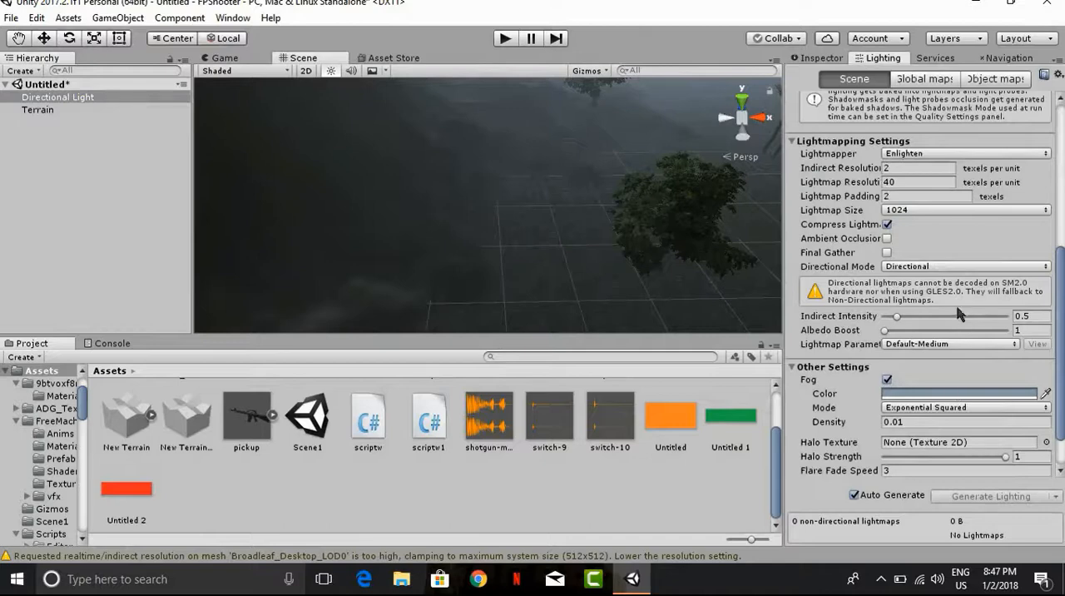
{"action": "scroll", "coordinate": [957, 308], "scroll_direction": "up", "scroll_amount": 8}
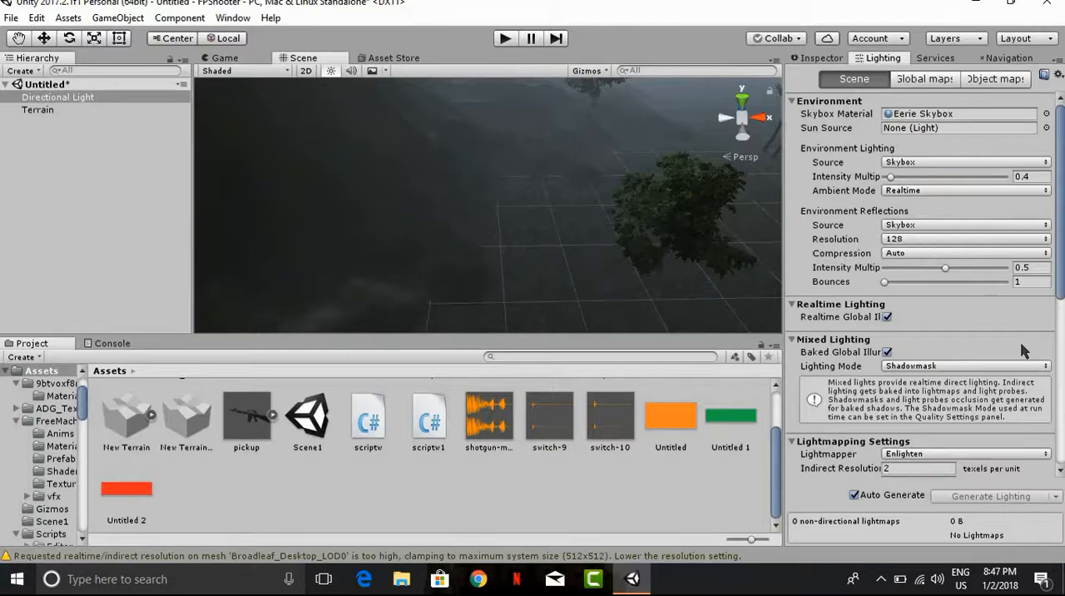
{"action": "scroll", "coordinate": [1023, 349], "scroll_direction": "down", "scroll_amount": 8}
{"action": "scroll", "coordinate": [886, 382], "scroll_direction": "down", "scroll_amount": 2}
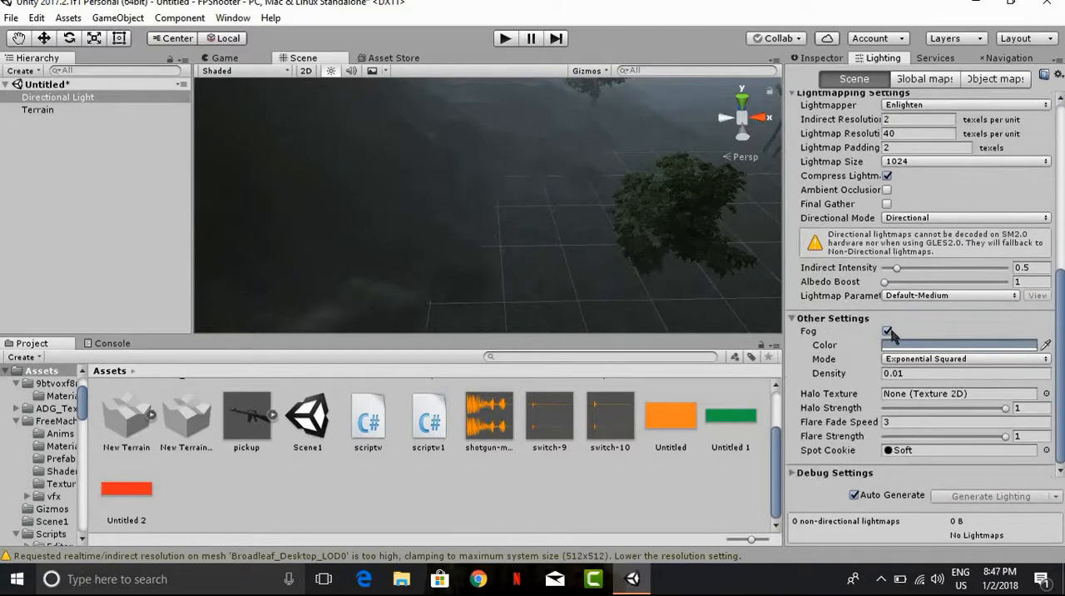
{"action": "right_click_drag", "start_coordinate": [381, 116], "coordinate": [836, 42]}
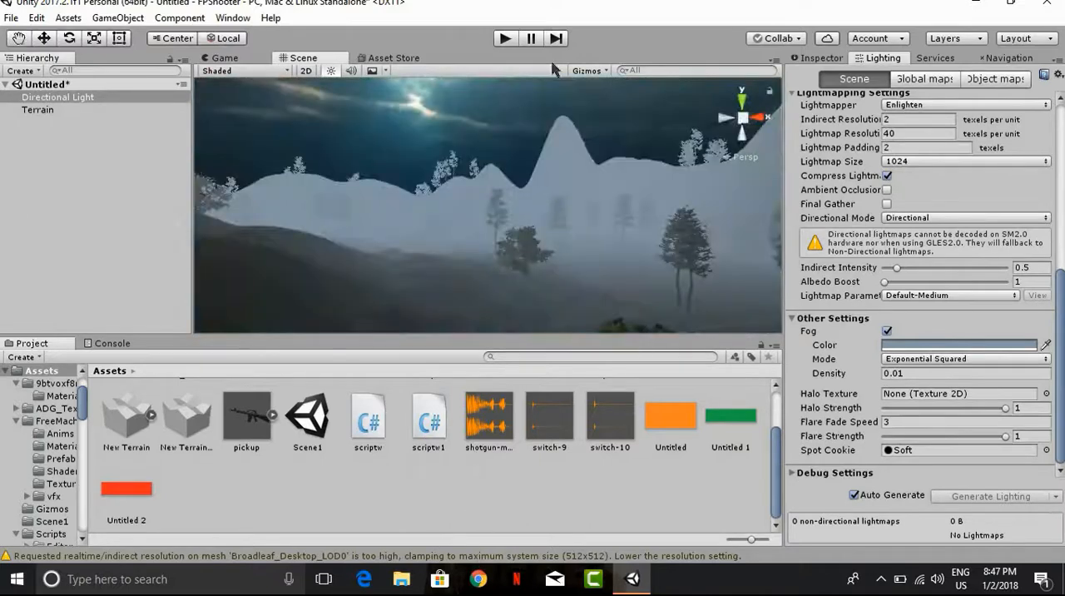
{"action": "left_click", "coordinate": [820, 58]}
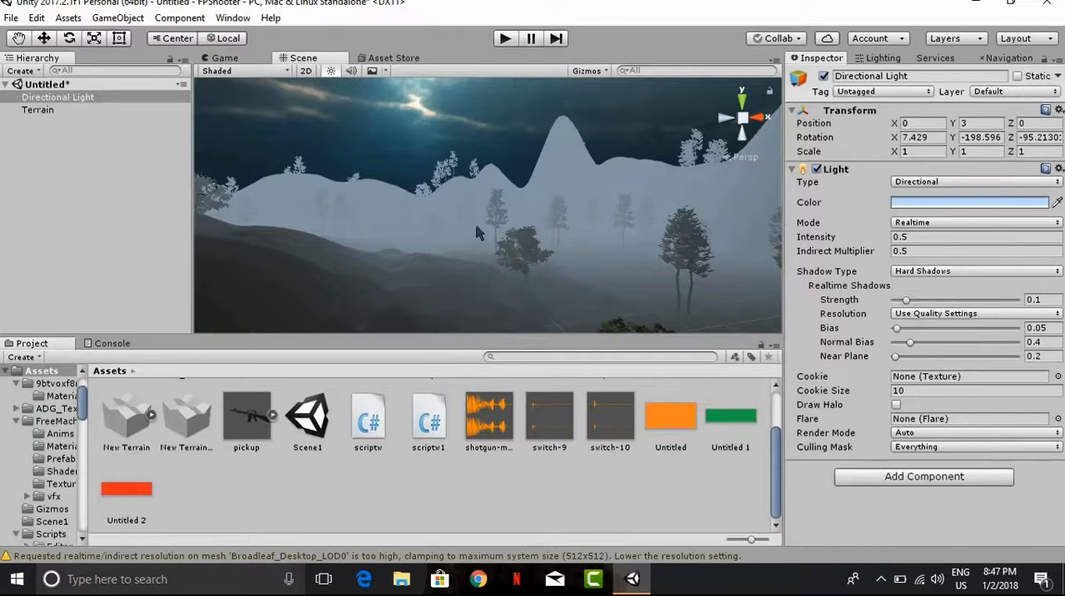
{"action": "right_click_drag", "start_coordinate": [475, 232], "coordinate": [749, 216]}
Step: Bake the navigation mesh for the terrain, saving the scene as Scene1h in the Assets folder
{"action": "left_click", "coordinate": [1009, 59]}
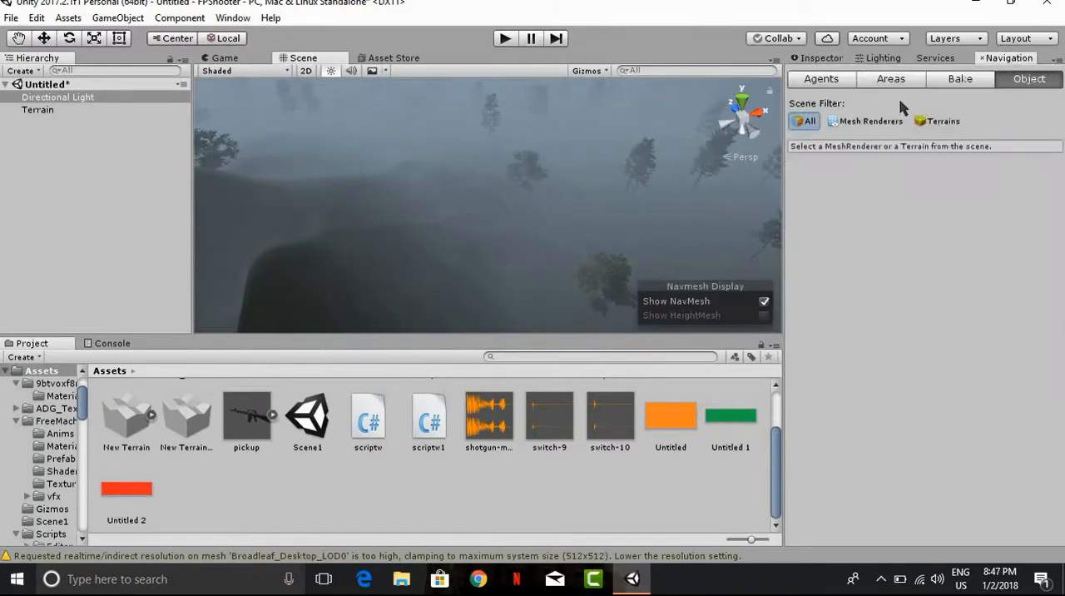
{"action": "left_click", "coordinate": [961, 80]}
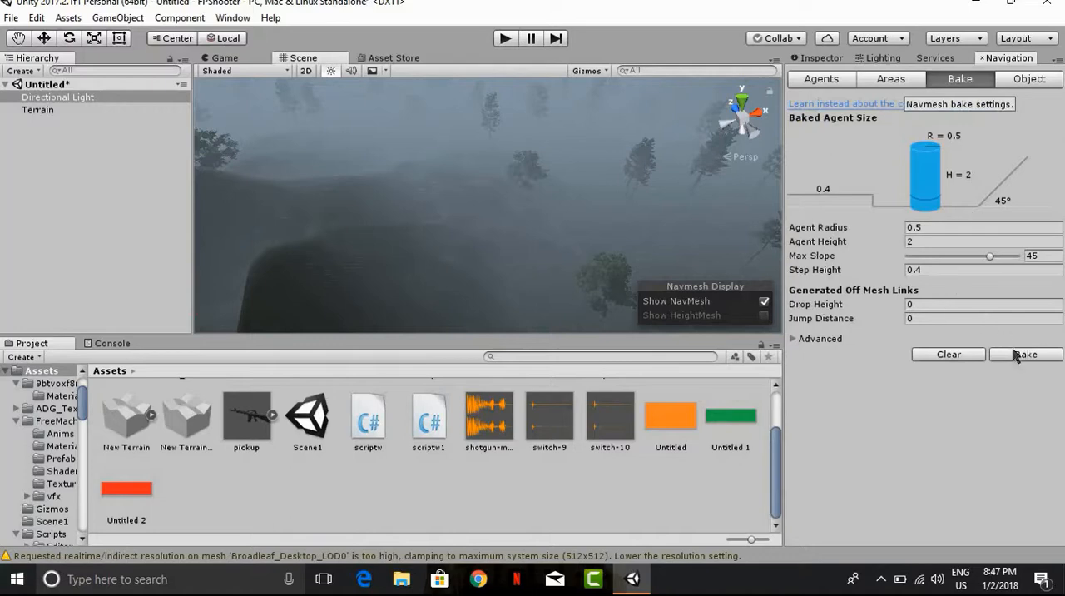
{"action": "left_click", "coordinate": [1045, 354]}
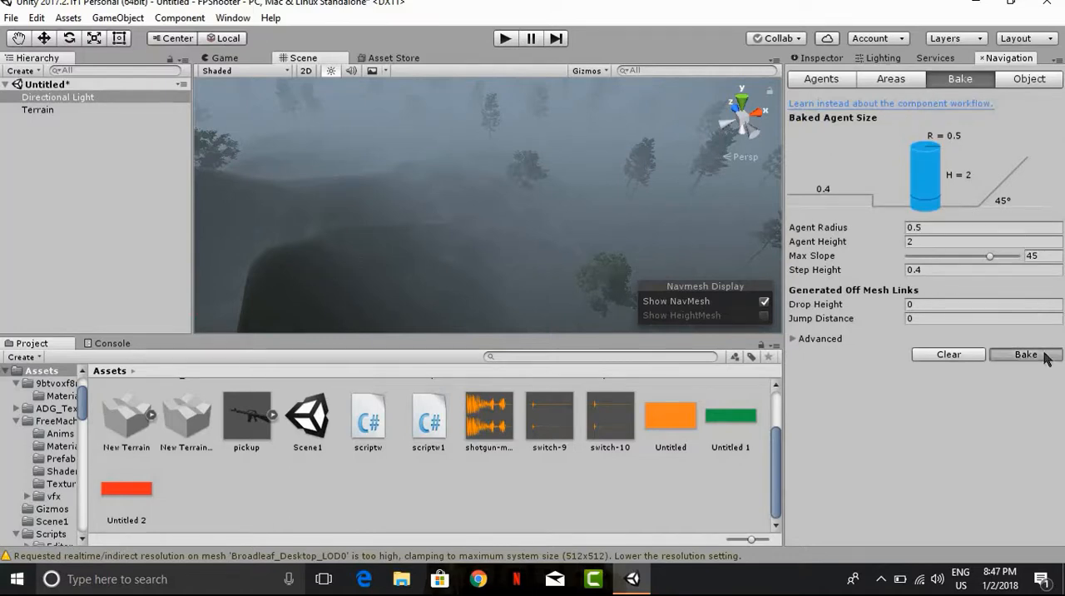
{"action": "left_click", "coordinate": [584, 316]}
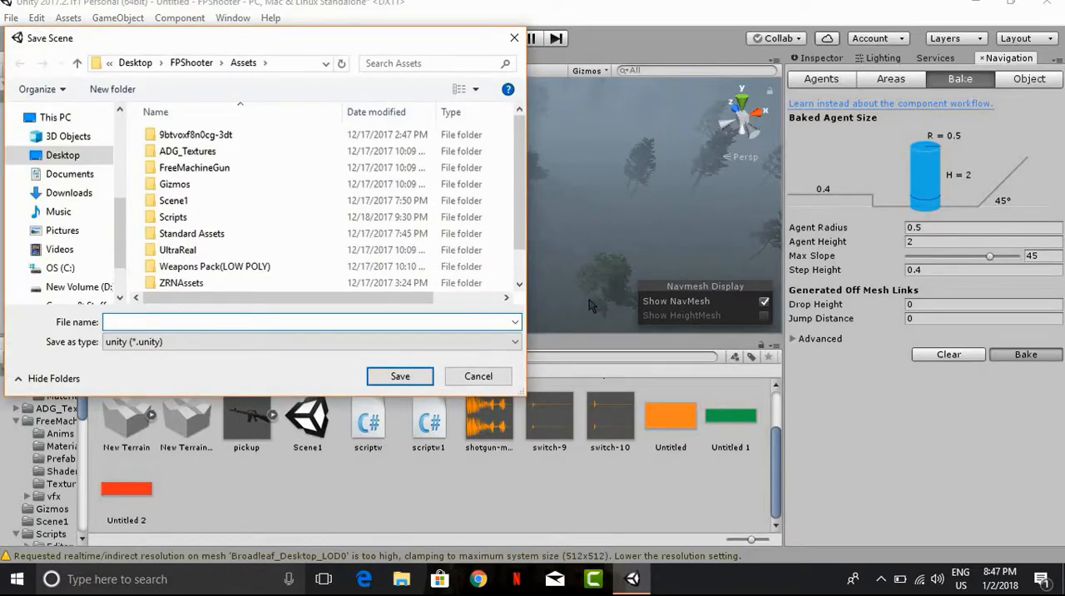
{"action": "type", "text": "scene"}
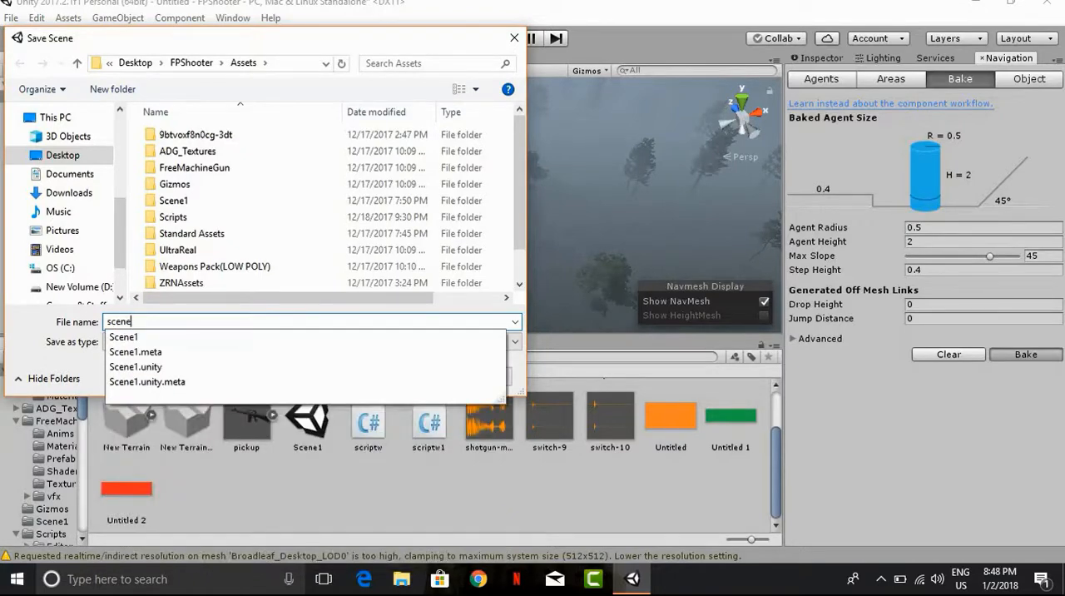
{"action": "left_click", "coordinate": [291, 337]}
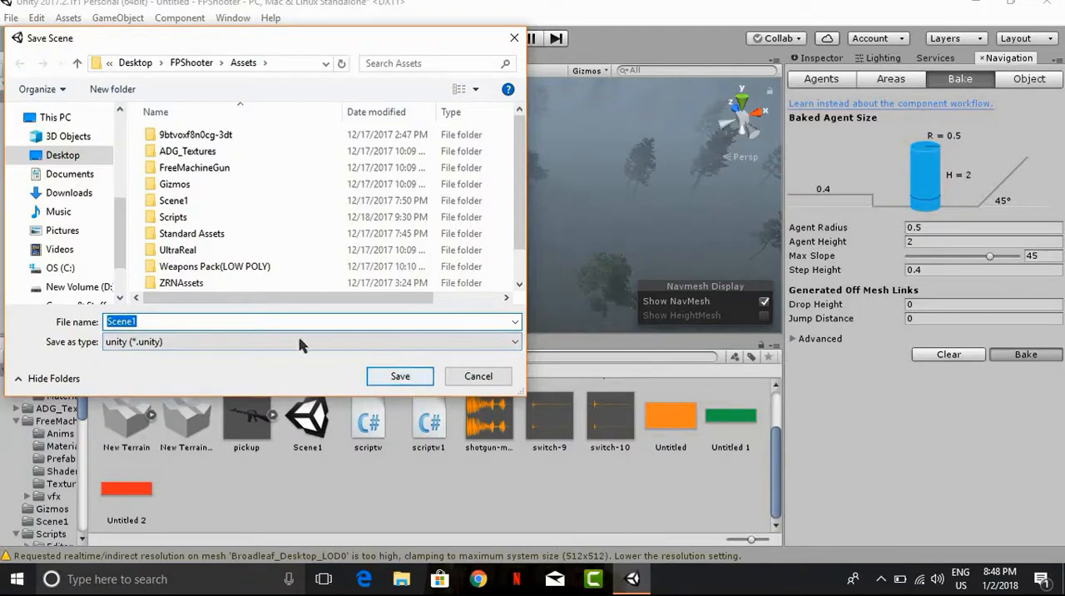
{"action": "left_click", "coordinate": [277, 322]}
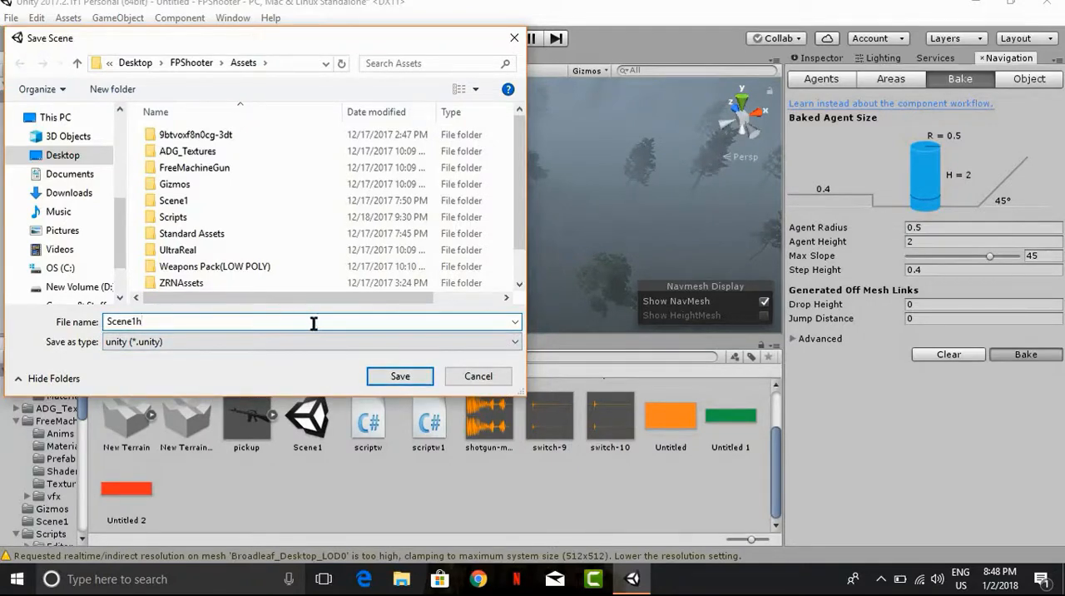
{"action": "left_click", "coordinate": [400, 376]}
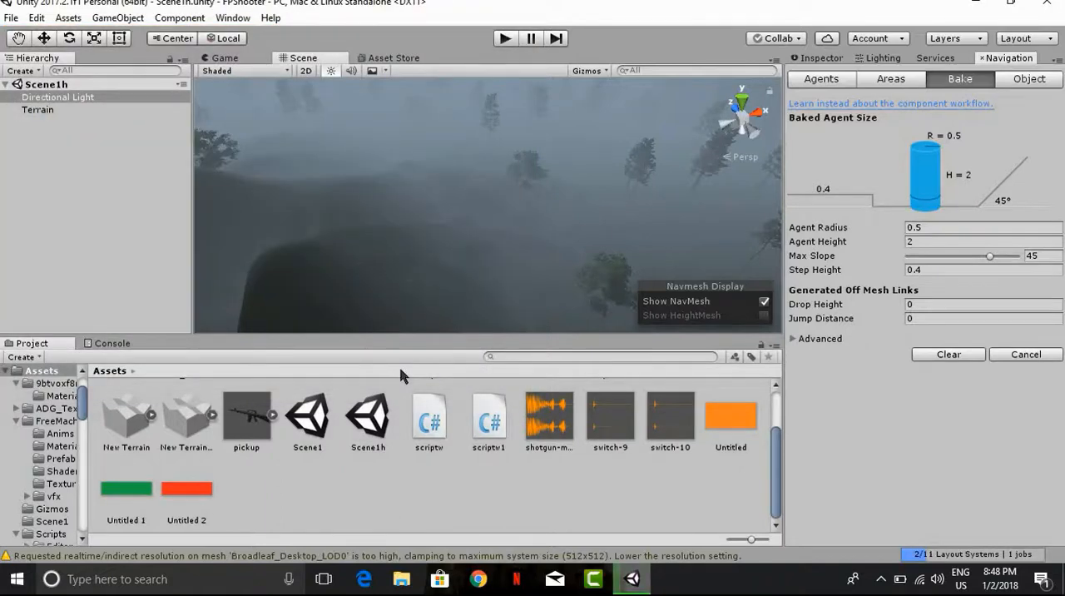
{"action": "scroll", "coordinate": [723, 441], "scroll_direction": "up", "scroll_amount": 2}
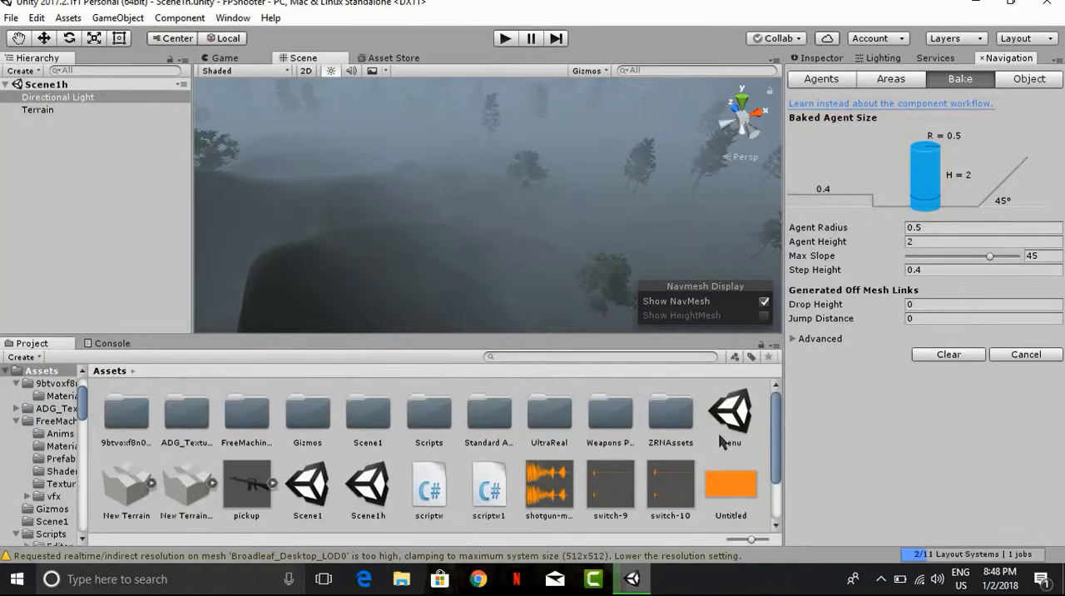
{"action": "scroll", "coordinate": [722, 441], "scroll_direction": "down", "scroll_amount": 2}
{"action": "scroll", "coordinate": [722, 441], "scroll_direction": "up", "scroll_amount": 2}
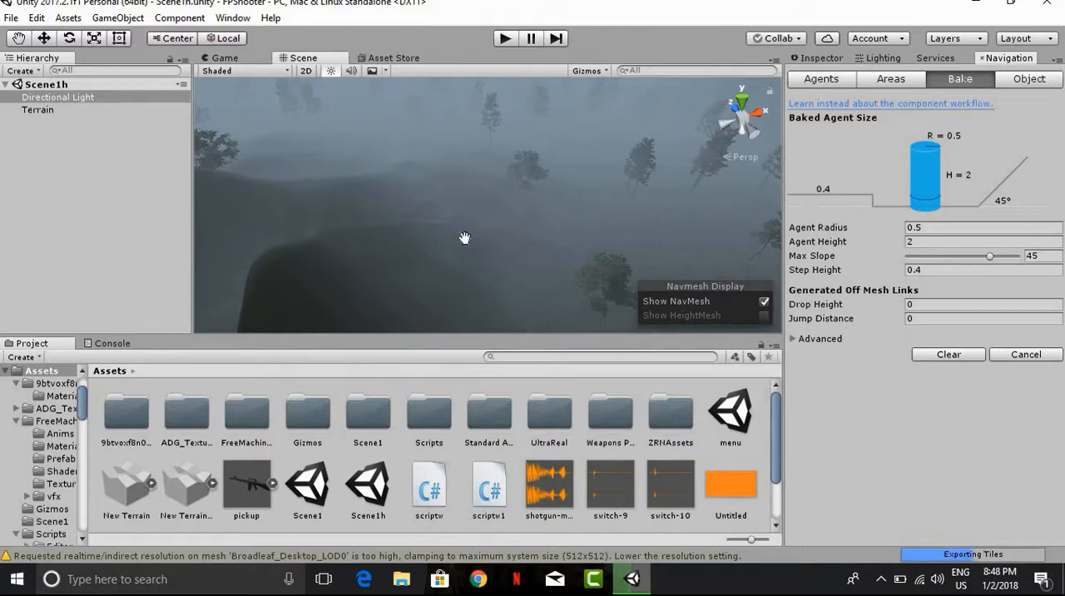
Step: Examine the baked NavMesh's coverage around the trees and across the terrain's slopes
{"action": "scroll", "coordinate": [422, 209], "scroll_direction": "up", "scroll_amount": 10}
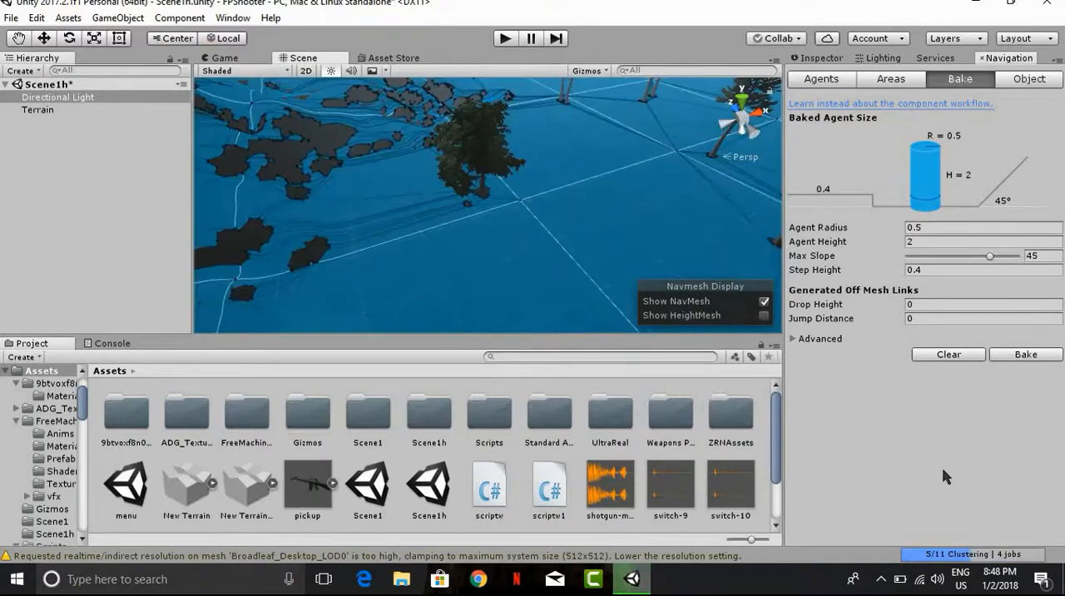
{"action": "scroll", "coordinate": [595, 233], "scroll_direction": "down", "scroll_amount": 9}
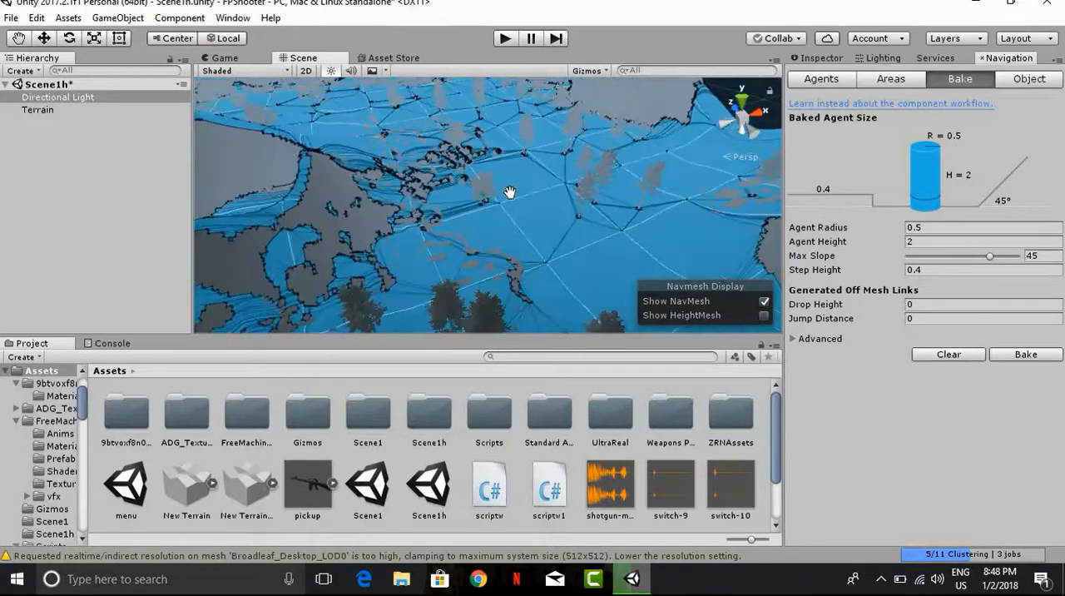
{"action": "middle_click_drag", "start_coordinate": [509, 193], "coordinate": [502, 214]}
{"action": "middle_click_drag", "start_coordinate": [499, 174], "coordinate": [497, 155]}
{"action": "scroll", "coordinate": [502, 159], "scroll_direction": "up", "scroll_amount": 4}
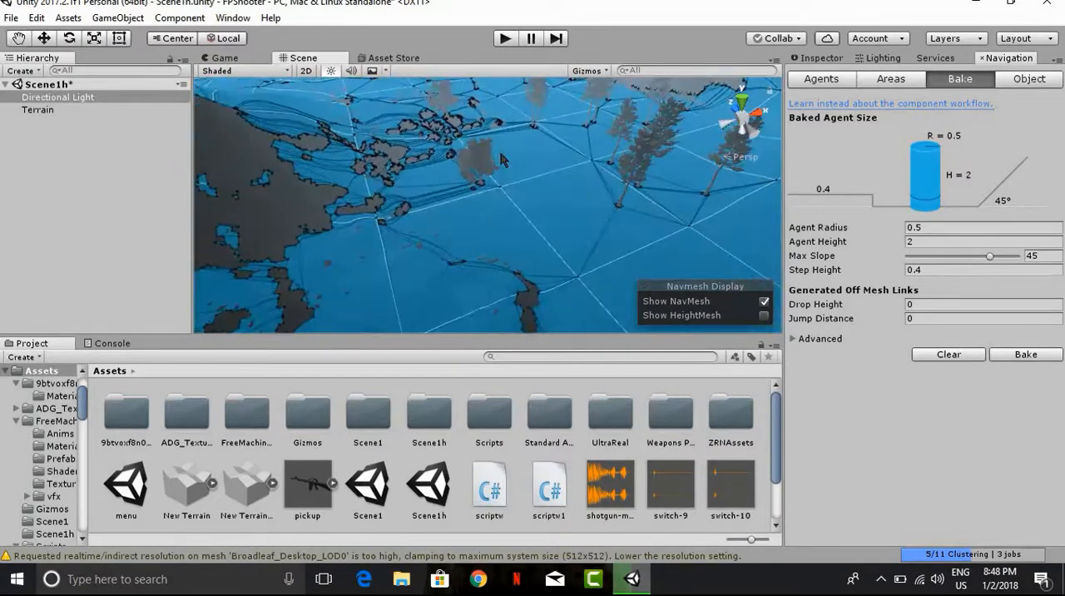
{"action": "scroll", "coordinate": [500, 159], "scroll_direction": "up", "scroll_amount": 10}
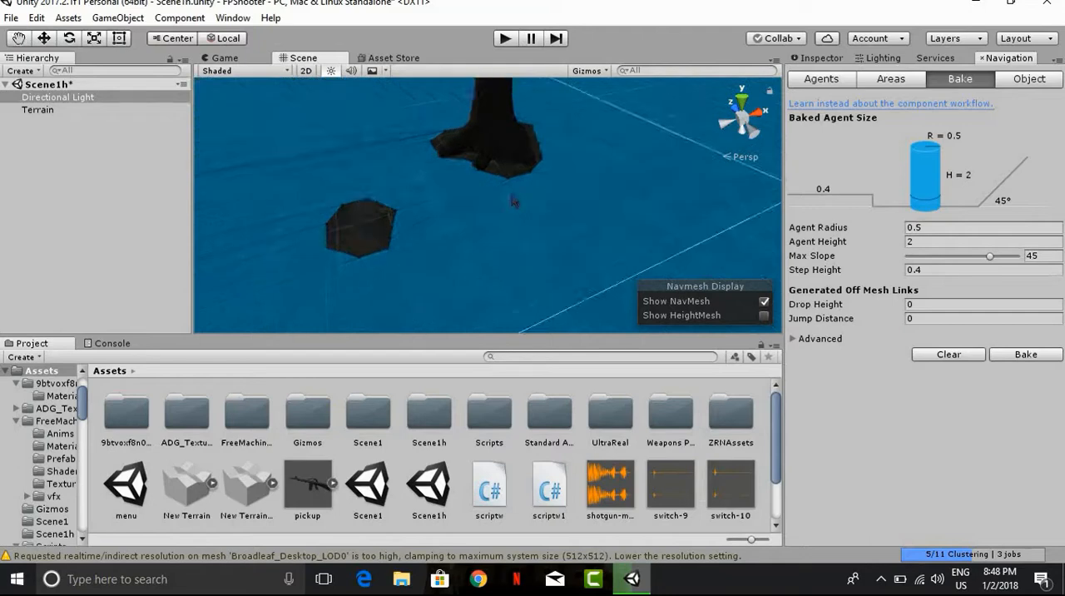
{"action": "scroll", "coordinate": [512, 200], "scroll_direction": "up", "scroll_amount": 2}
{"action": "right_click_drag", "start_coordinate": [509, 198], "coordinate": [292, 166]}
{"action": "middle_click_drag", "start_coordinate": [360, 176], "coordinate": [354, 197]}
{"action": "scroll", "coordinate": [318, 184], "scroll_direction": "down", "scroll_amount": 3}
{"action": "scroll", "coordinate": [318, 188], "scroll_direction": "down", "scroll_amount": 6}
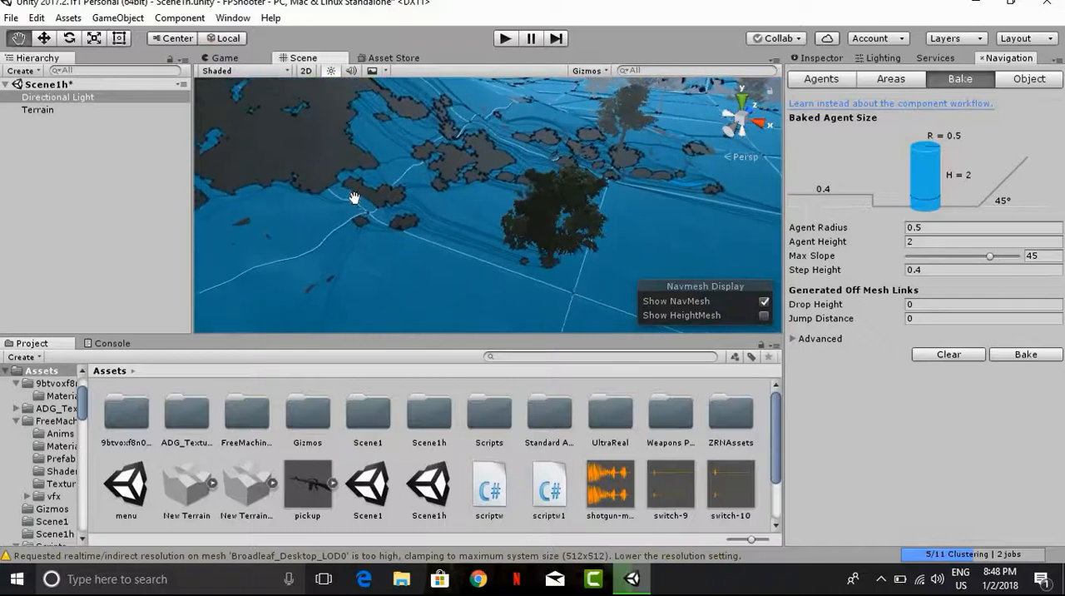
{"action": "scroll", "coordinate": [356, 197], "scroll_direction": "down", "scroll_amount": 4}
{"action": "left_click_drag", "start_coordinate": [340, 251], "coordinate": [406, 247]}
{"action": "middle_click_drag", "start_coordinate": [402, 247], "coordinate": [400, 219]}
{"action": "scroll", "coordinate": [413, 268], "scroll_direction": "up", "scroll_amount": 3}
{"action": "scroll", "coordinate": [397, 224], "scroll_direction": "up", "scroll_amount": 6}
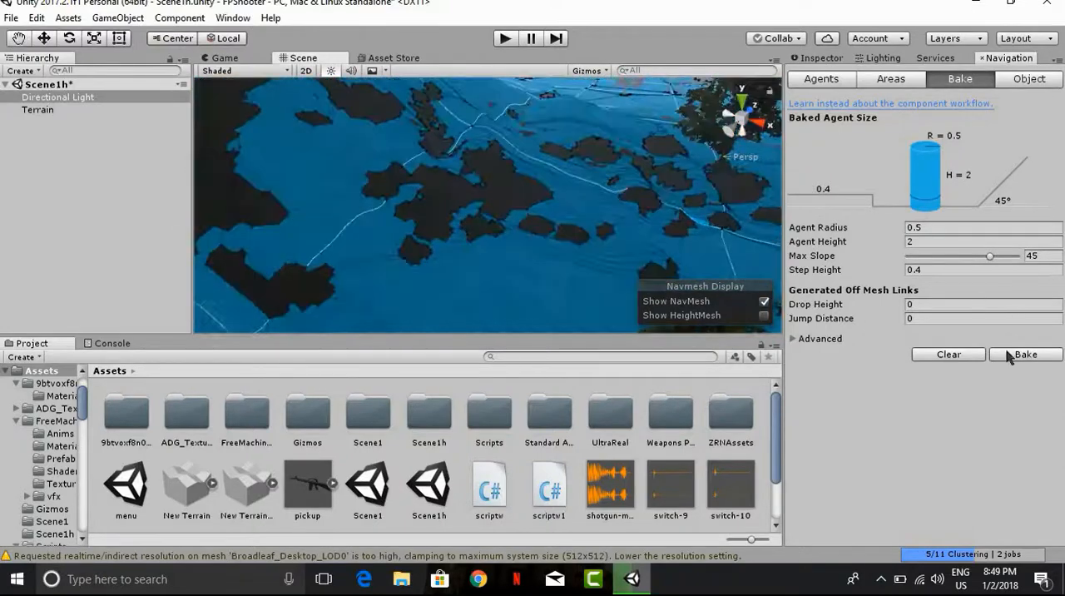
Step: Place the RigidBodyFPSController prefab from the Standard Assets FirstPersonCharacter prefabs on the terrain in the scene
{"action": "left_click", "coordinate": [819, 58]}
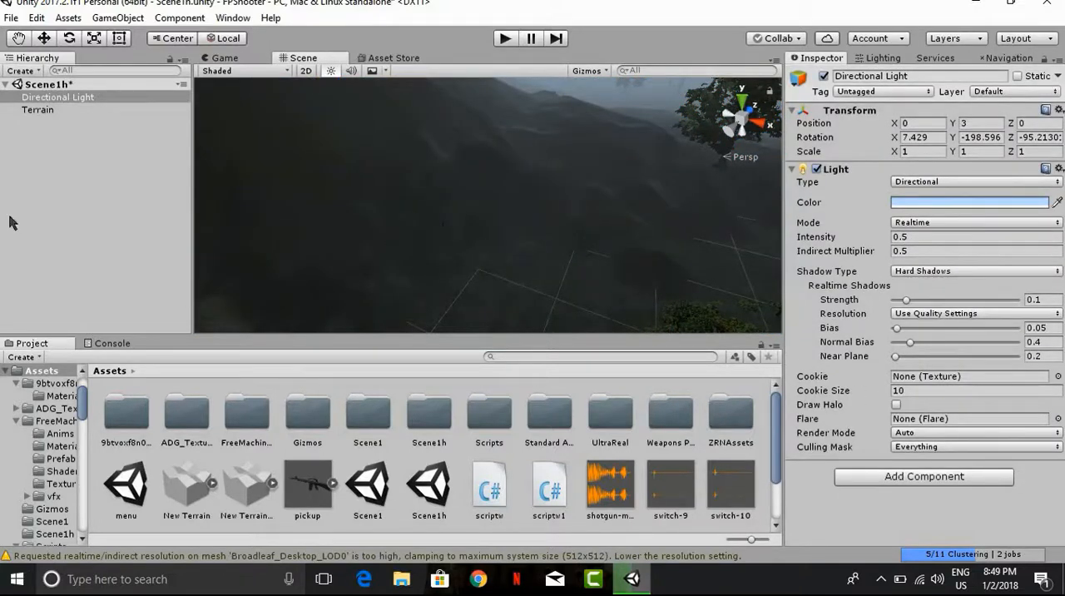
{"action": "double_click", "coordinate": [549, 413]}
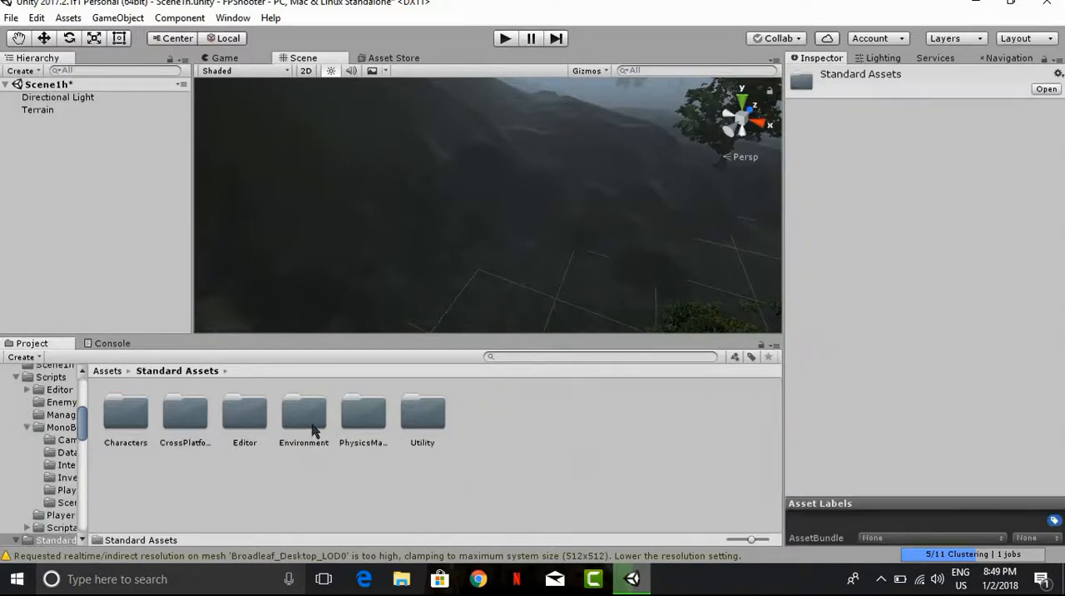
{"action": "double_click", "coordinate": [146, 424]}
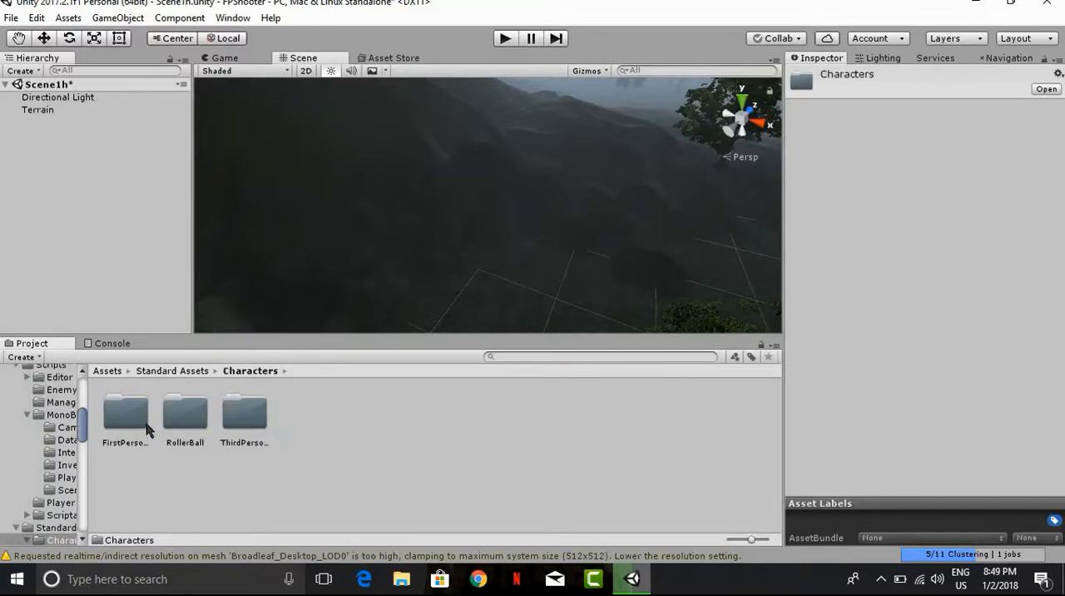
{"action": "double_click", "coordinate": [146, 424]}
{"action": "double_click", "coordinate": [186, 424]}
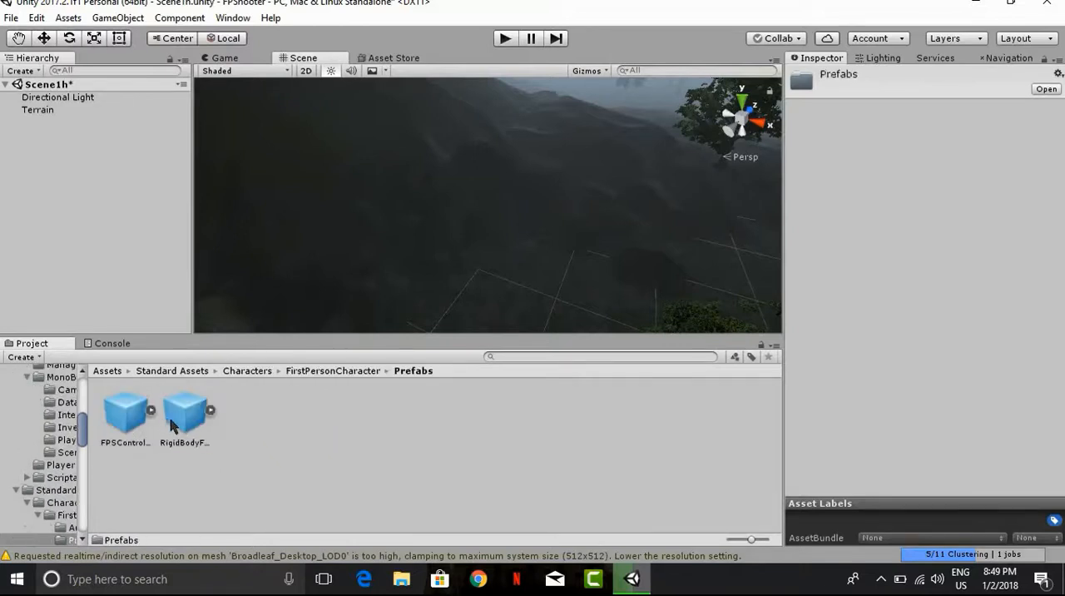
{"action": "left_click_drag", "start_coordinate": [173, 424], "coordinate": [369, 141]}
Step: Raise the RigidBodyFPSController above the terrain to a height of about Y 20.12
{"action": "left_click_drag", "start_coordinate": [433, 217], "coordinate": [434, 215]}
{"action": "middle_click_drag", "start_coordinate": [434, 215], "coordinate": [463, 221]}
{"action": "scroll", "coordinate": [463, 221], "scroll_direction": "up", "scroll_amount": 3}
{"action": "right_click_drag", "start_coordinate": [448, 115], "coordinate": [487, 121]}
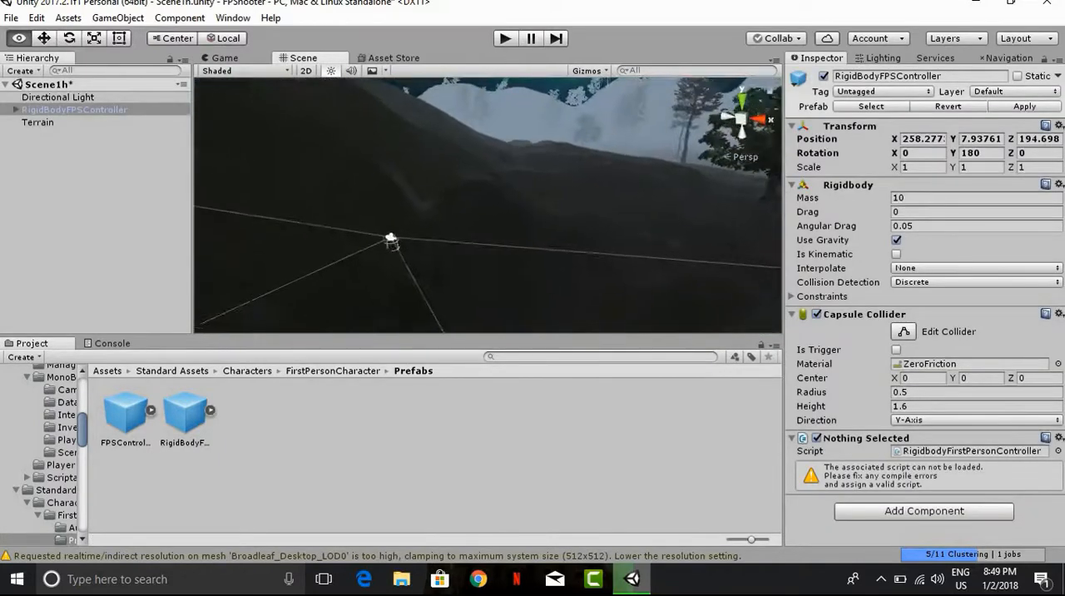
{"action": "left_click", "coordinate": [51, 40]}
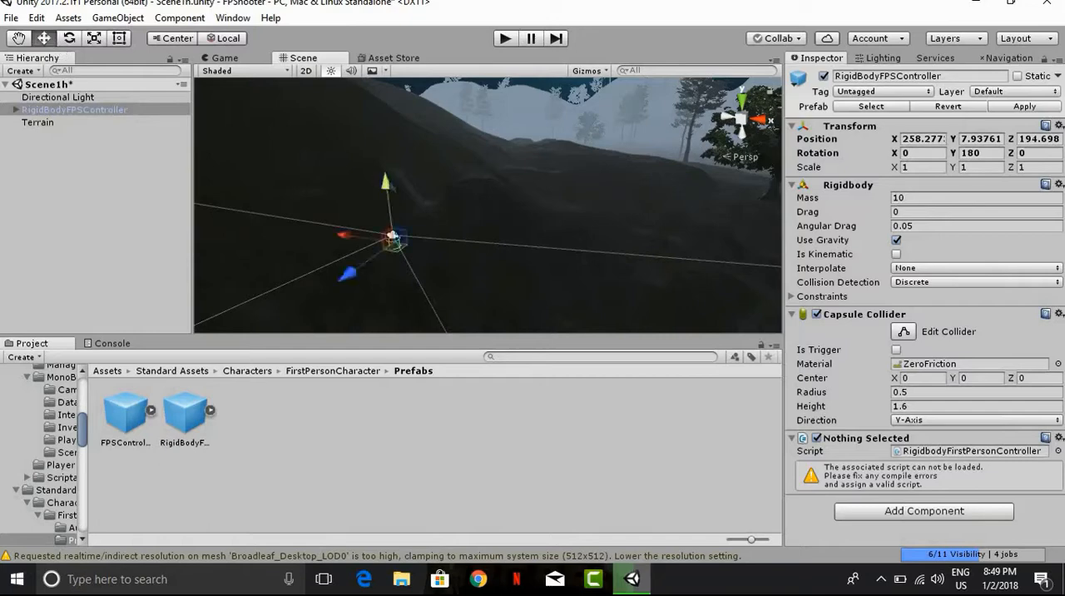
{"action": "left_click_drag", "start_coordinate": [388, 183], "coordinate": [371, 8]}
Step: Move the RigidBodyFPSController across the terrain onto the hillside, to about X 223.21, Y 24.76, Z 217.78
{"action": "middle_click_drag", "start_coordinate": [429, 124], "coordinate": [445, 548]}
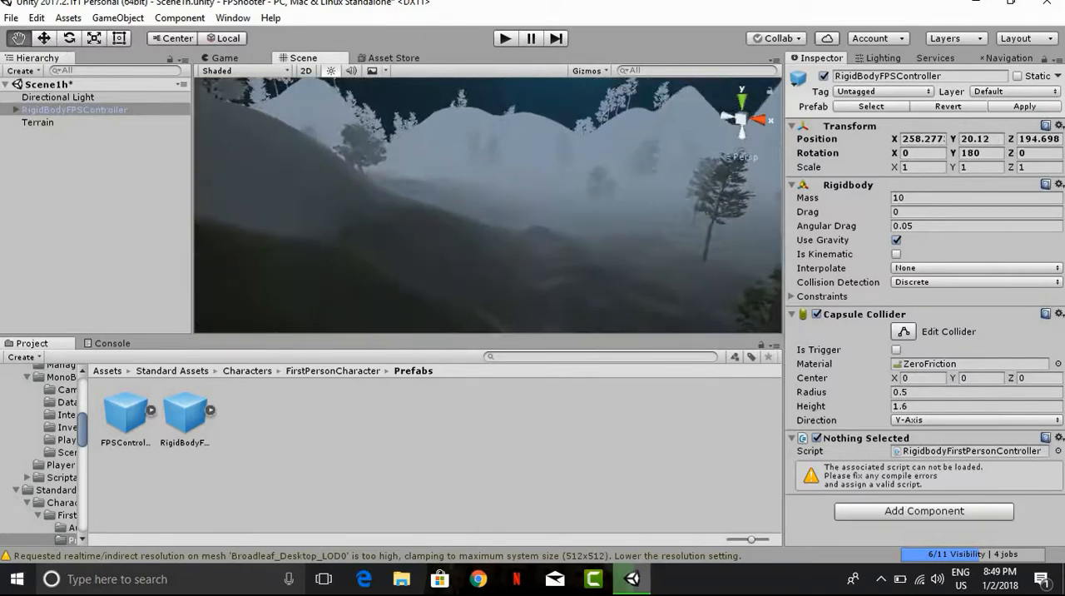
{"action": "right_click_drag", "start_coordinate": [440, 225], "coordinate": [444, 407]}
{"action": "middle_click_drag", "start_coordinate": [438, 320], "coordinate": [457, 208]}
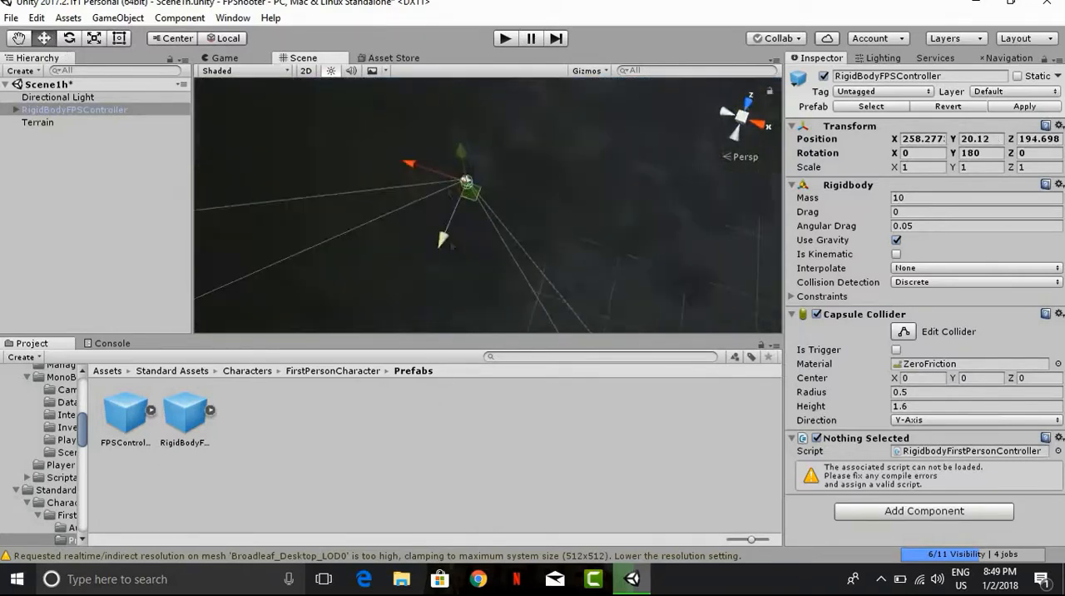
{"action": "left_click_drag", "start_coordinate": [450, 243], "coordinate": [529, 79]}
{"action": "right_click_drag", "start_coordinate": [574, 258], "coordinate": [620, 88]}
{"action": "left_click_drag", "start_coordinate": [445, 230], "coordinate": [325, 198]}
{"action": "scroll", "coordinate": [414, 254], "scroll_direction": "up", "scroll_amount": 5}
{"action": "middle_click_drag", "start_coordinate": [464, 217], "coordinate": [597, 129]}
{"action": "right_click_drag", "start_coordinate": [541, 153], "coordinate": [531, 88]}
{"action": "left_click_drag", "start_coordinate": [479, 126], "coordinate": [485, 12]}
{"action": "middle_click_drag", "start_coordinate": [489, 179], "coordinate": [509, 333]}
{"action": "left_click_drag", "start_coordinate": [447, 253], "coordinate": [294, 218]}
{"action": "middle_click_drag", "start_coordinate": [406, 237], "coordinate": [454, 282]}
{"action": "left_click_drag", "start_coordinate": [334, 311], "coordinate": [283, 167]}
{"action": "middle_click_drag", "start_coordinate": [357, 180], "coordinate": [497, 293]}
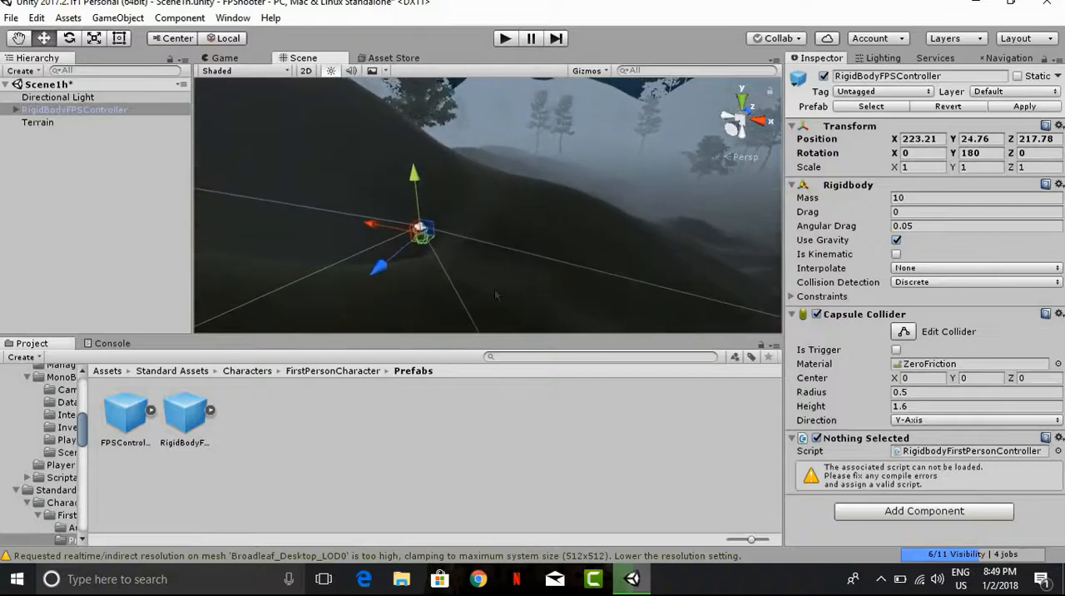
Step: Fine-tune the controller's position on the ground to about X 225.265, Y 24.926, keeping its capsule just above the slope
{"action": "scroll", "coordinate": [494, 290], "scroll_direction": "up", "scroll_amount": 4}
{"action": "left_click_drag", "start_coordinate": [356, 239], "coordinate": [388, 246]}
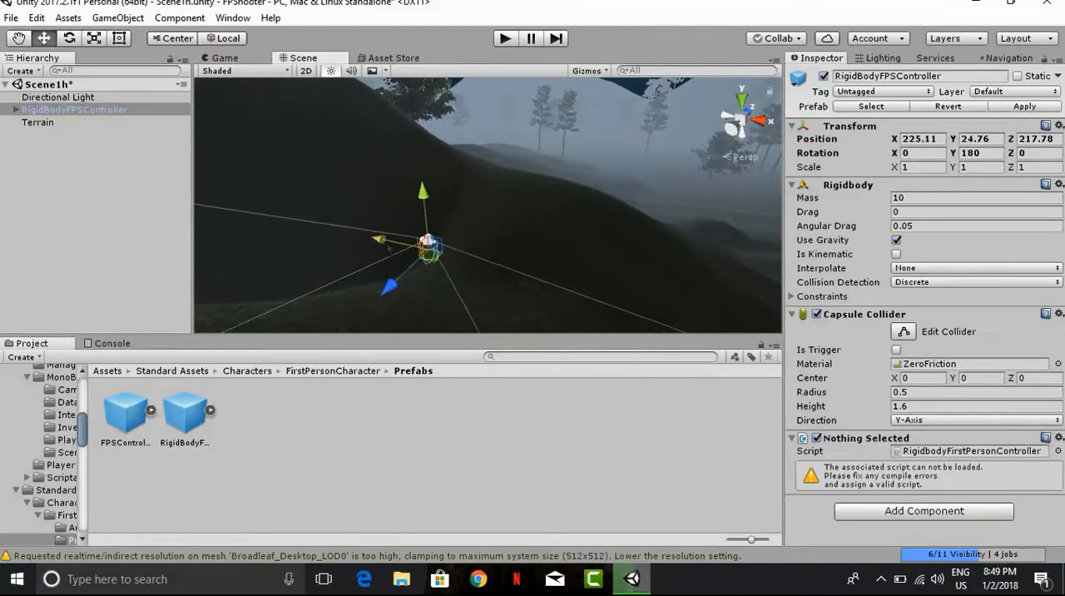
{"action": "scroll", "coordinate": [454, 212], "scroll_direction": "up", "scroll_amount": 3}
{"action": "middle_click_drag", "start_coordinate": [457, 210], "coordinate": [527, 176]}
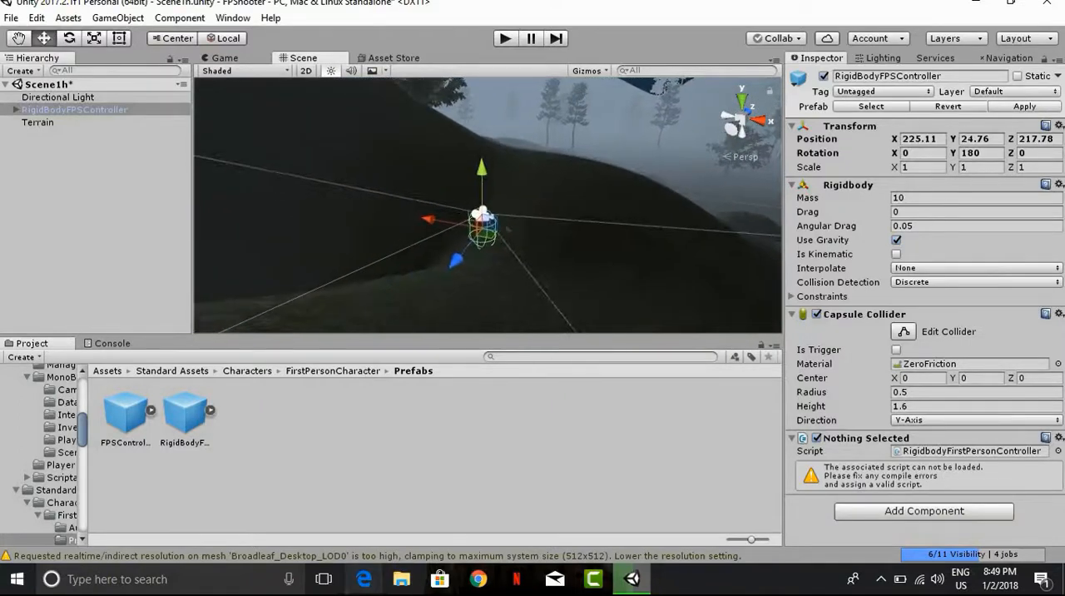
{"action": "scroll", "coordinate": [480, 258], "scroll_direction": "up", "scroll_amount": 9}
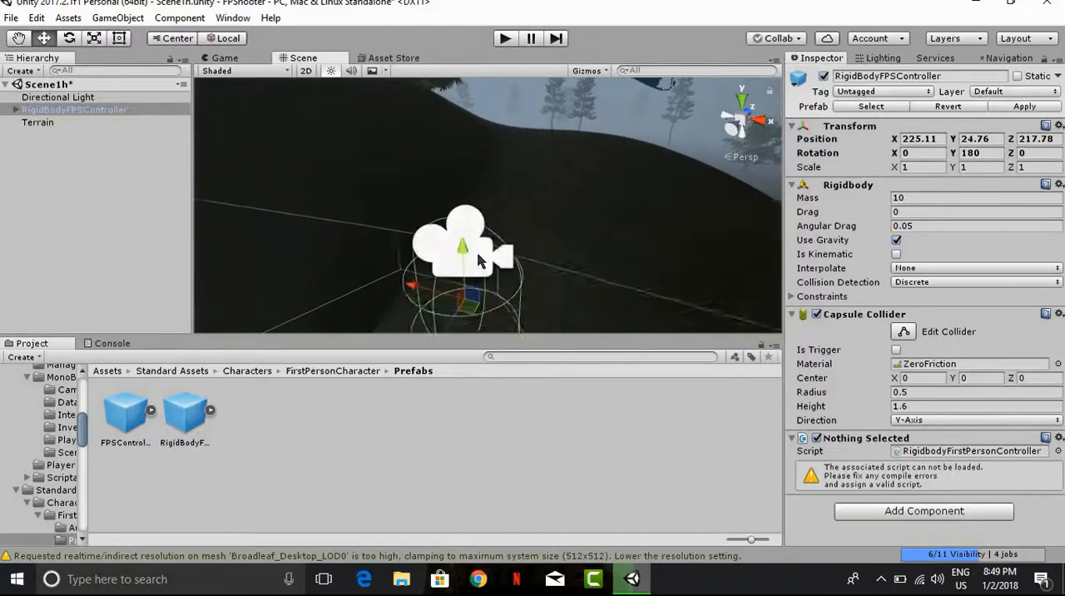
{"action": "right_click_drag", "start_coordinate": [479, 260], "coordinate": [466, 348]}
{"action": "left_click_drag", "start_coordinate": [425, 165], "coordinate": [418, 146]}
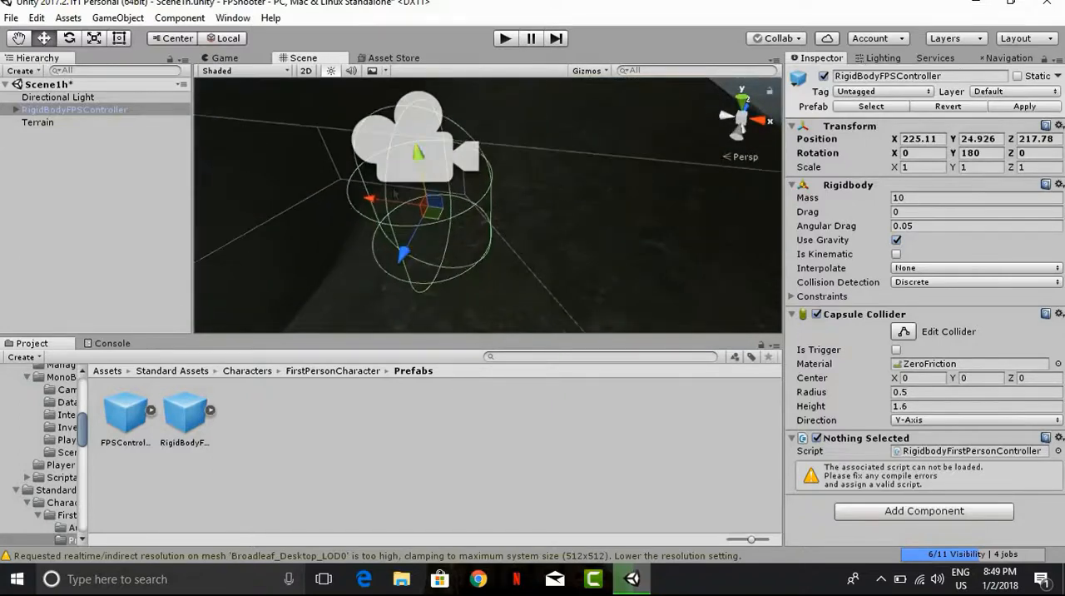
{"action": "left_click_drag", "start_coordinate": [380, 200], "coordinate": [402, 203]}
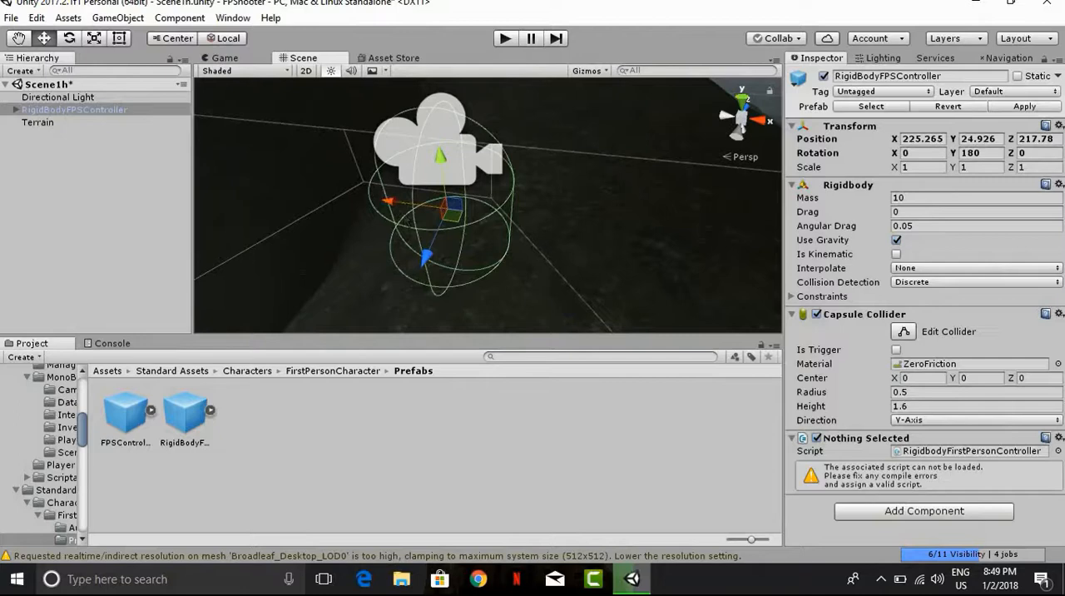
Step: Rotate the RigidBodyFPSController around its vertical axis to about 0.665 degrees so it faces the opposite way
{"action": "key", "text": "e"}
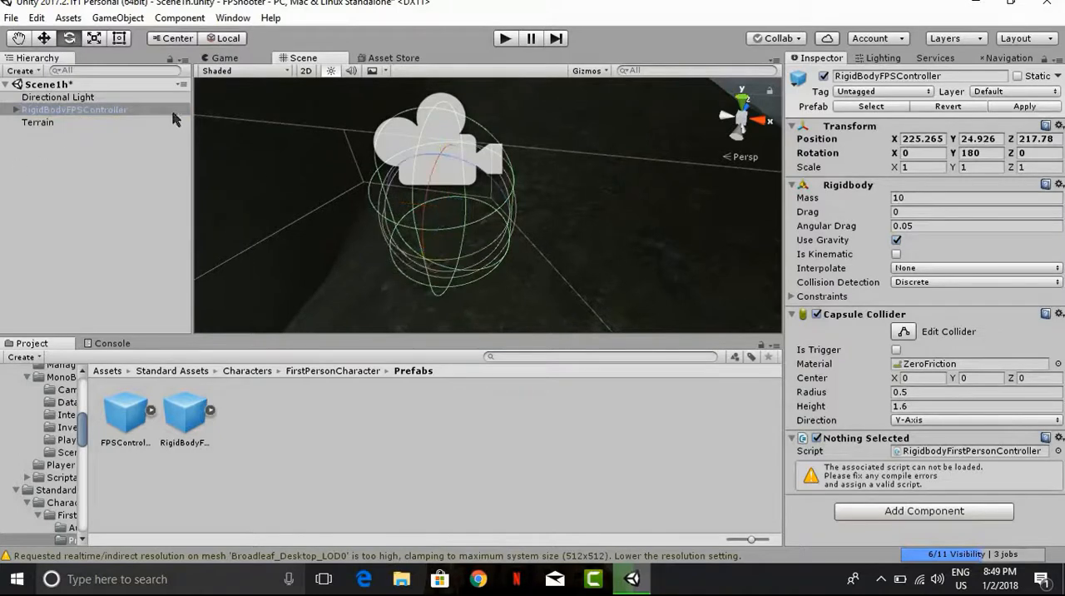
{"action": "scroll", "coordinate": [429, 258], "scroll_direction": "down", "scroll_amount": 3}
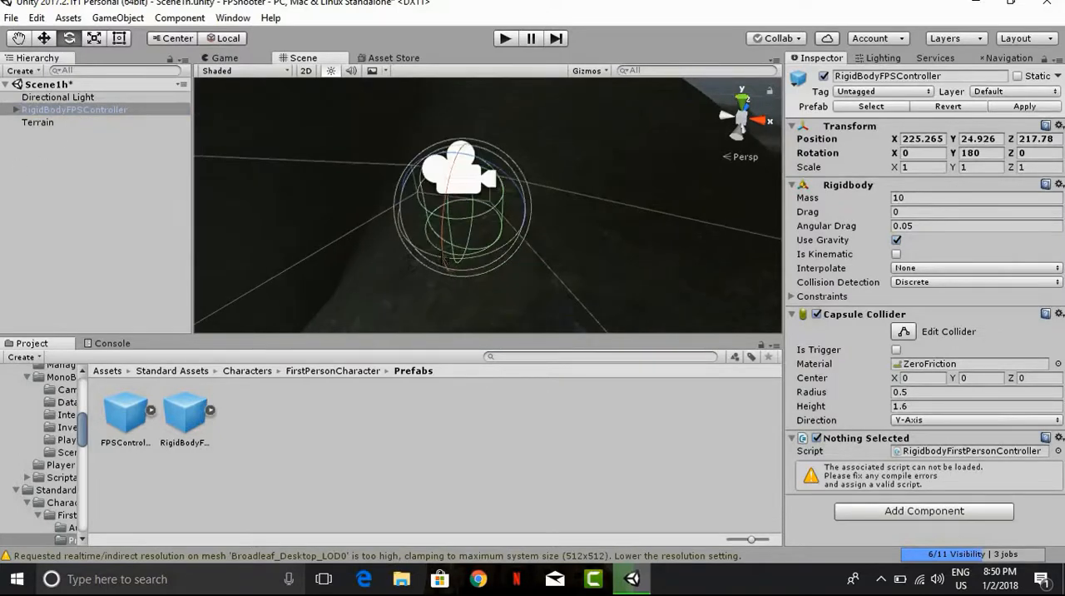
{"action": "left_click_drag", "start_coordinate": [446, 254], "coordinate": [860, 201]}
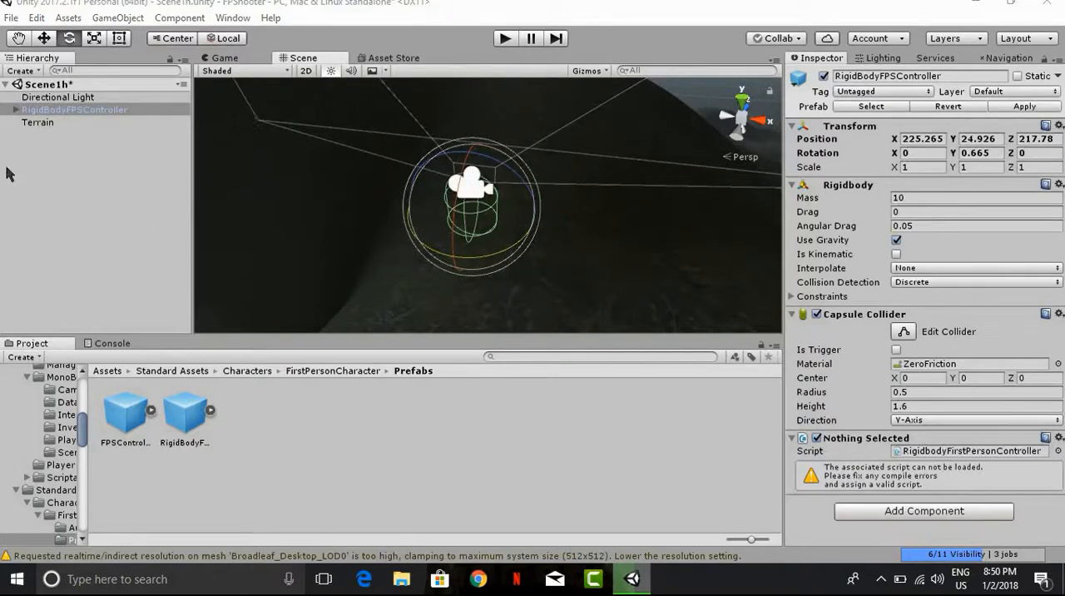
Step: Place the AK-47 model from the Weapons Pack(LOW POLY) assets in the scene beside the controller's camera
{"action": "left_click", "coordinate": [106, 371]}
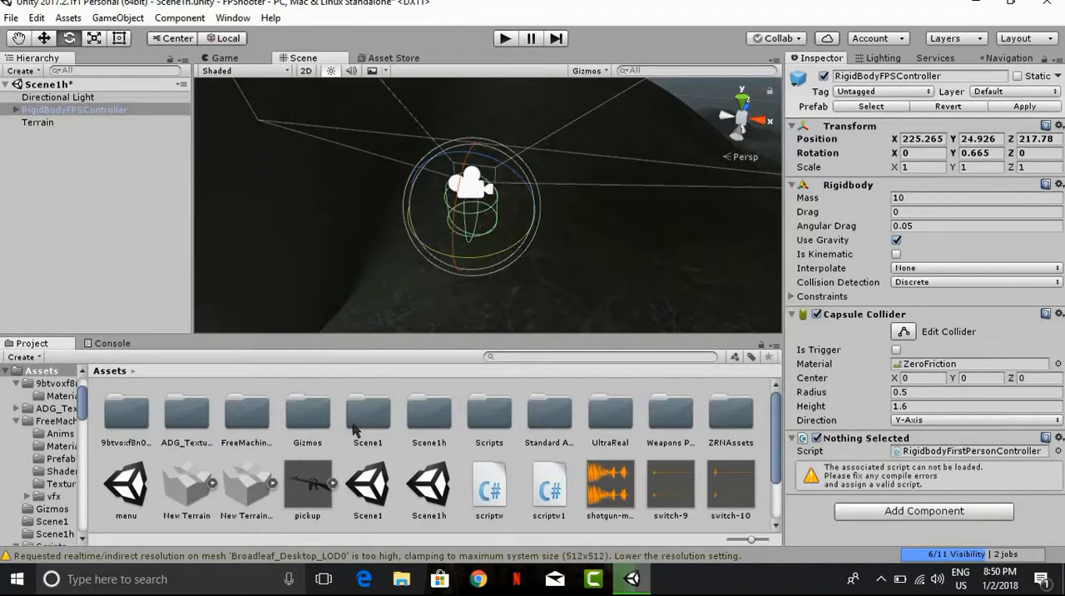
{"action": "left_click", "coordinate": [81, 276]}
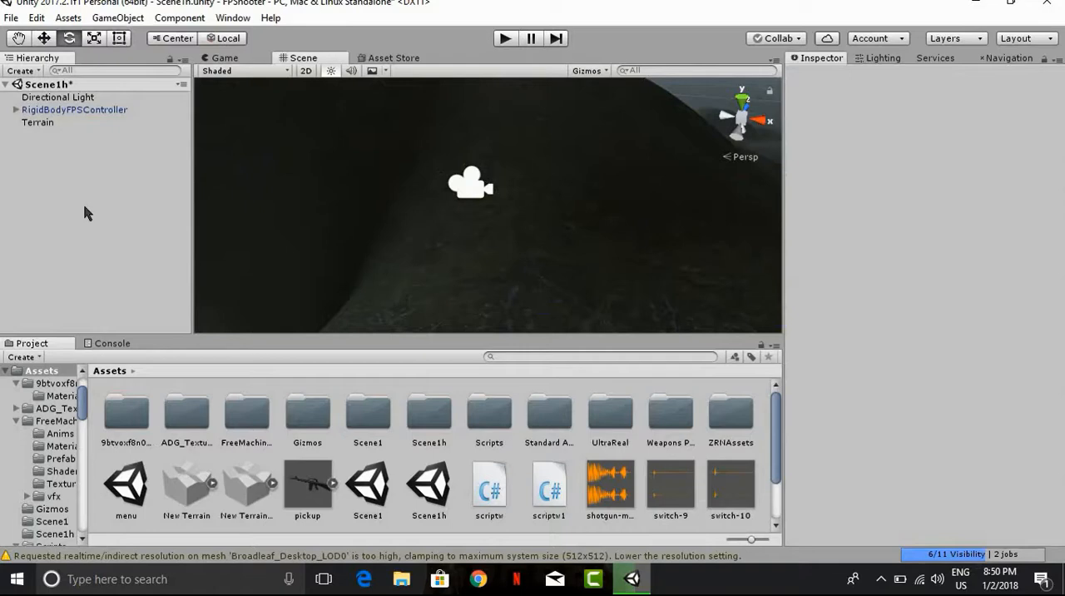
{"action": "left_click", "coordinate": [52, 111]}
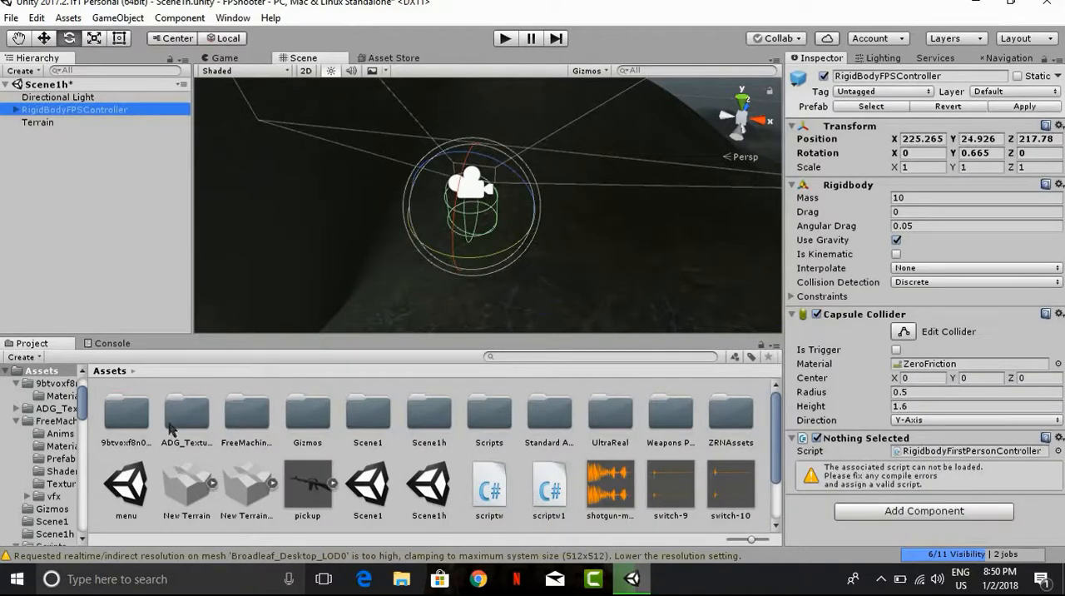
{"action": "left_click", "coordinate": [624, 420]}
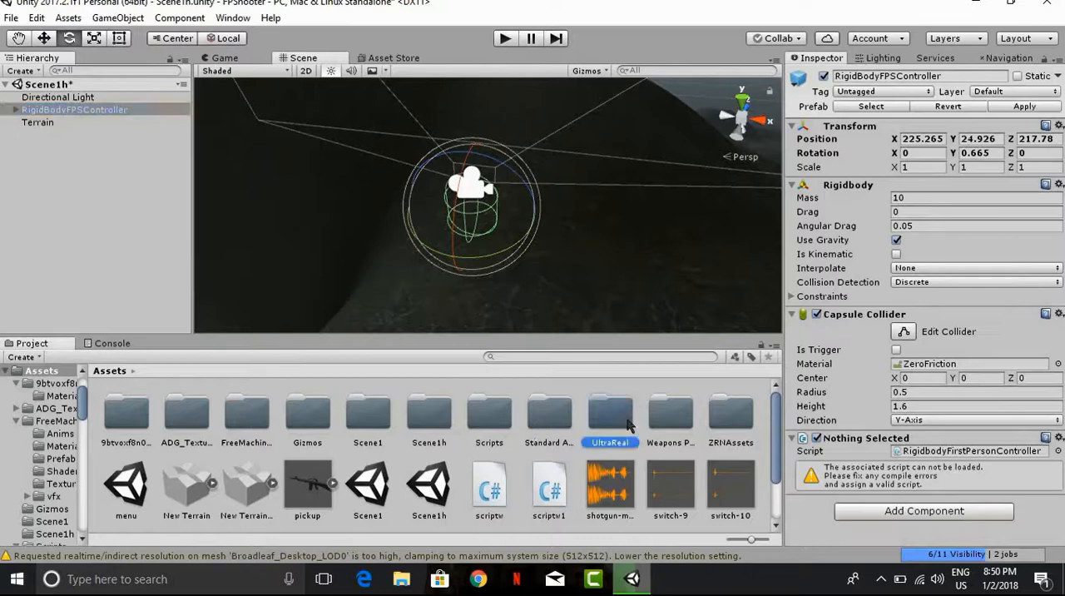
{"action": "double_click", "coordinate": [658, 420]}
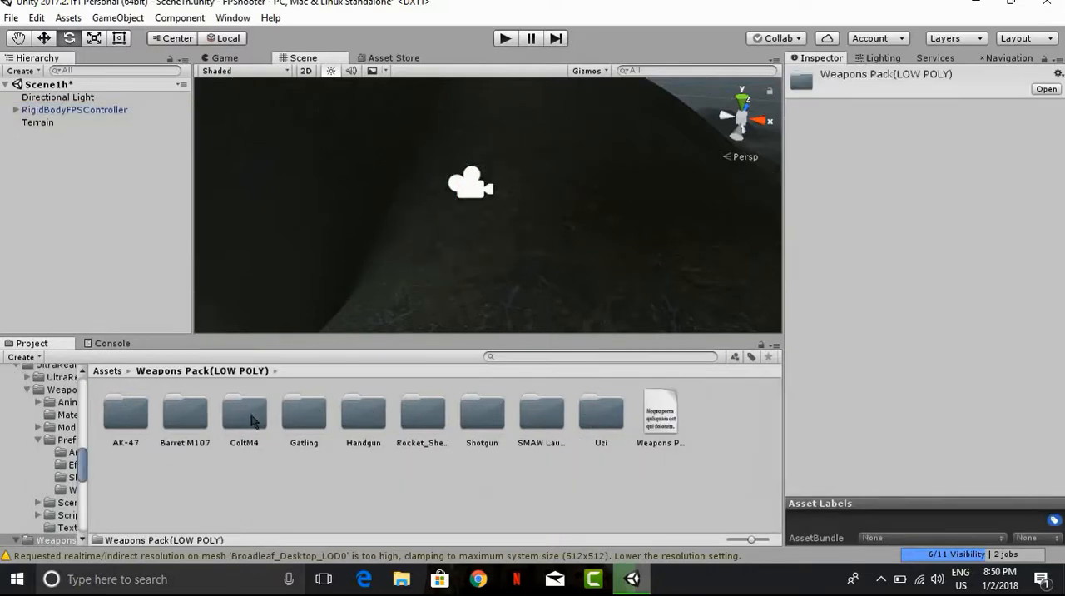
{"action": "double_click", "coordinate": [116, 427]}
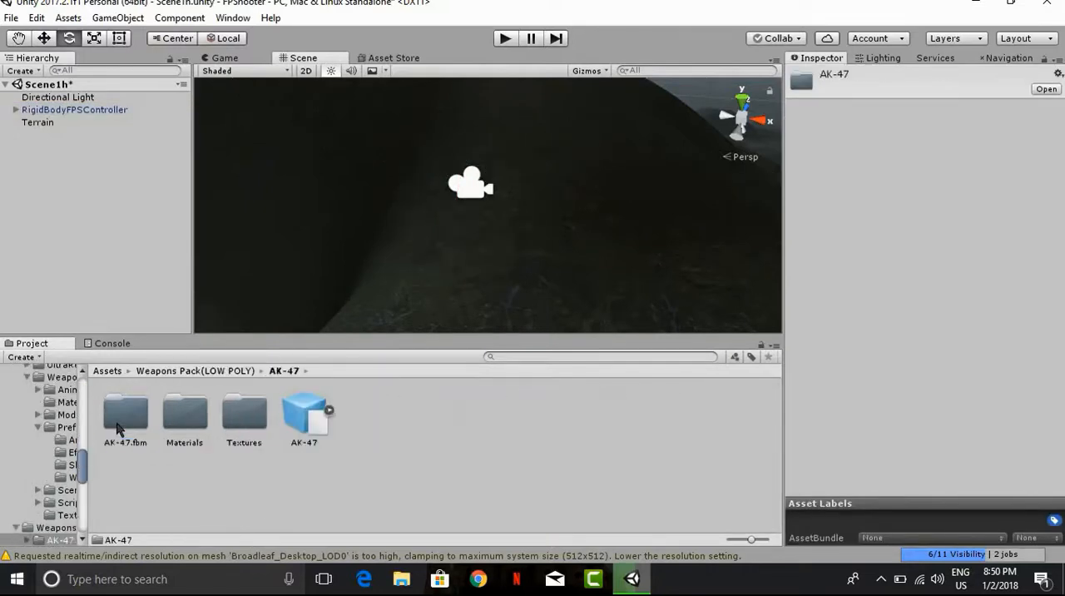
{"action": "left_click", "coordinate": [127, 428]}
{"action": "left_click", "coordinate": [304, 402]}
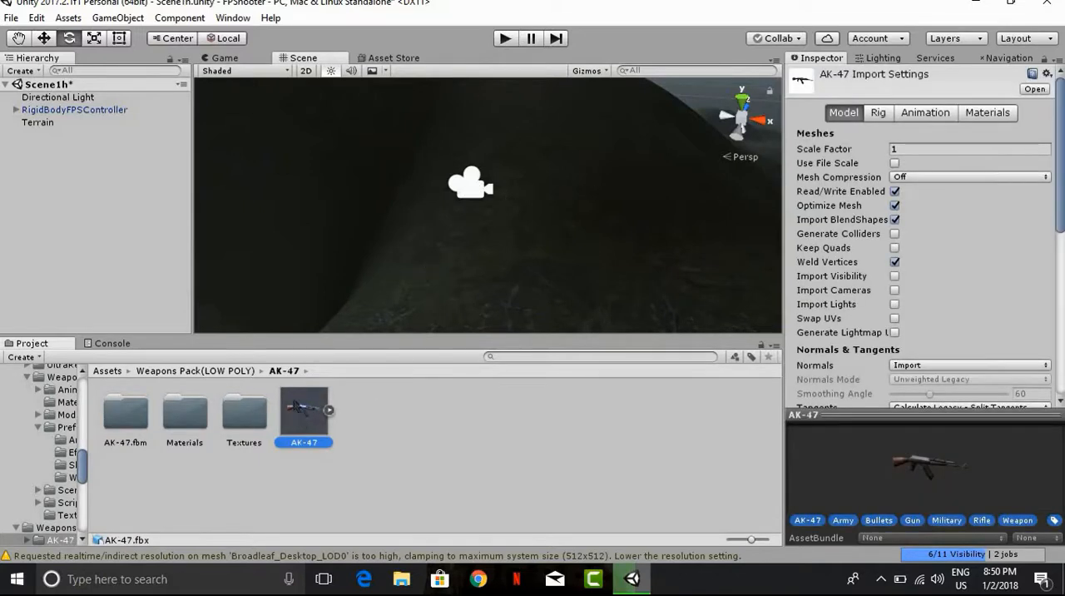
{"action": "left_click_drag", "start_coordinate": [304, 422], "coordinate": [471, 185]}
{"action": "key", "text": "f"}
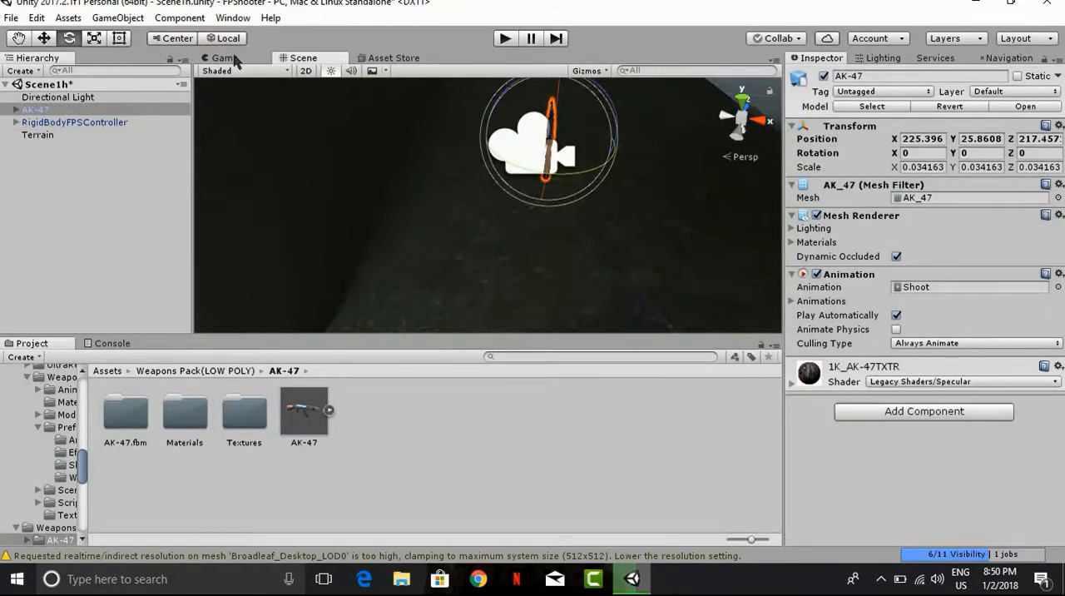
Step: Dock the Game view beside the Scene view and bring the AK-47 into close view from its side
{"action": "left_click_drag", "start_coordinate": [236, 62], "coordinate": [500, 205]}
{"action": "middle_click_drag", "start_coordinate": [400, 209], "coordinate": [433, 229]}
{"action": "scroll", "coordinate": [433, 228], "scroll_direction": "up", "scroll_amount": 3}
{"action": "right_click_drag", "start_coordinate": [559, 160], "coordinate": [303, 202]}
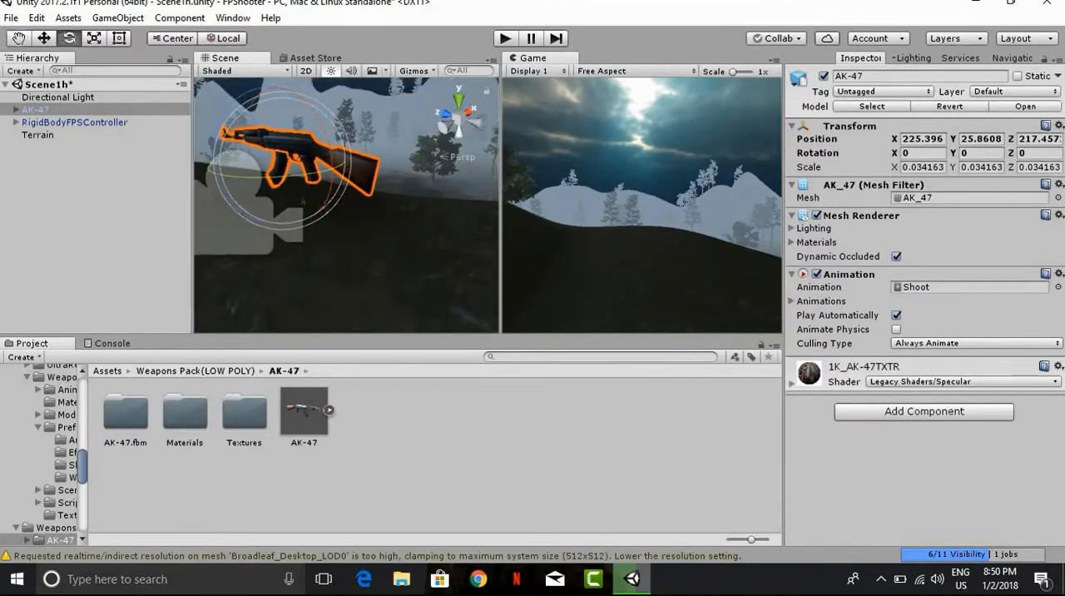
Step: Move the AK-47 in front of the controller's camera, to about Y 25.573 and Z 218.285
{"action": "left_click", "coordinate": [44, 39]}
{"action": "left_click_drag", "start_coordinate": [276, 89], "coordinate": [183, 194]}
{"action": "key", "text": "q"}
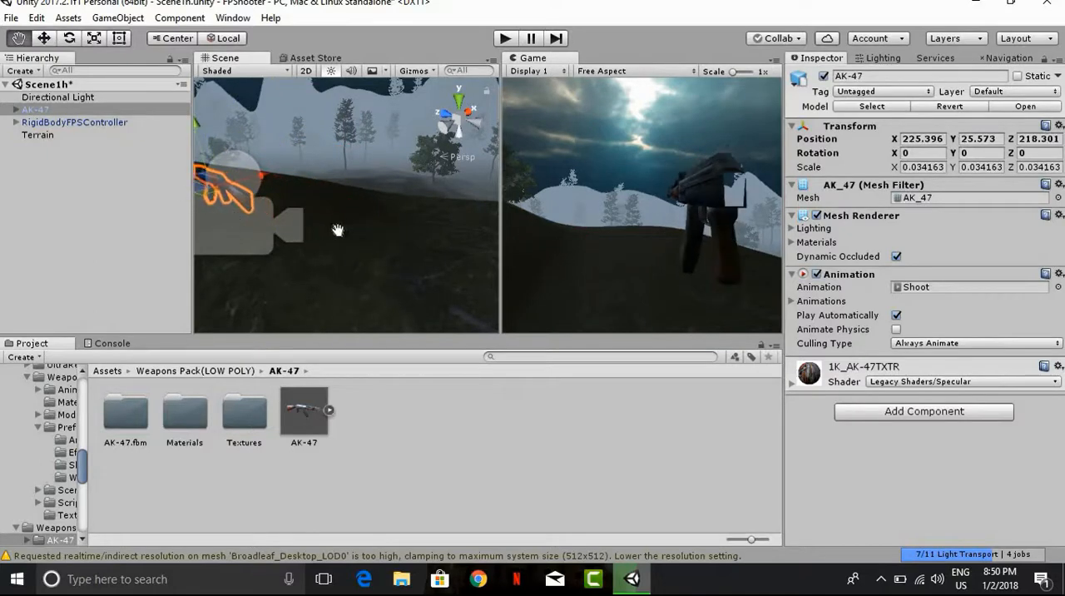
{"action": "key", "text": "f"}
{"action": "key", "text": "w"}
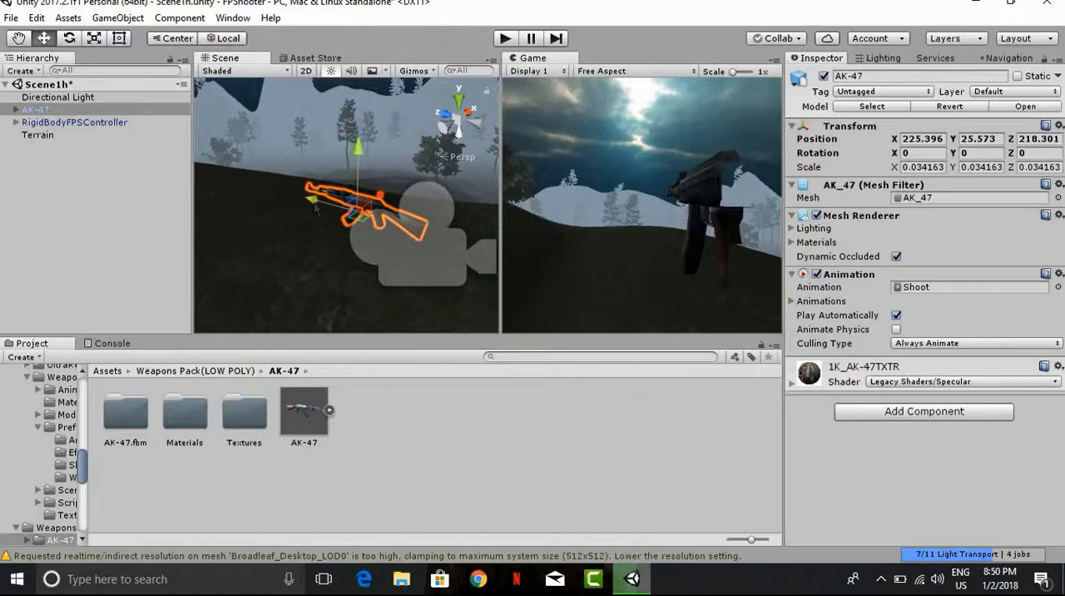
{"action": "left_click_drag", "start_coordinate": [315, 208], "coordinate": [309, 197]}
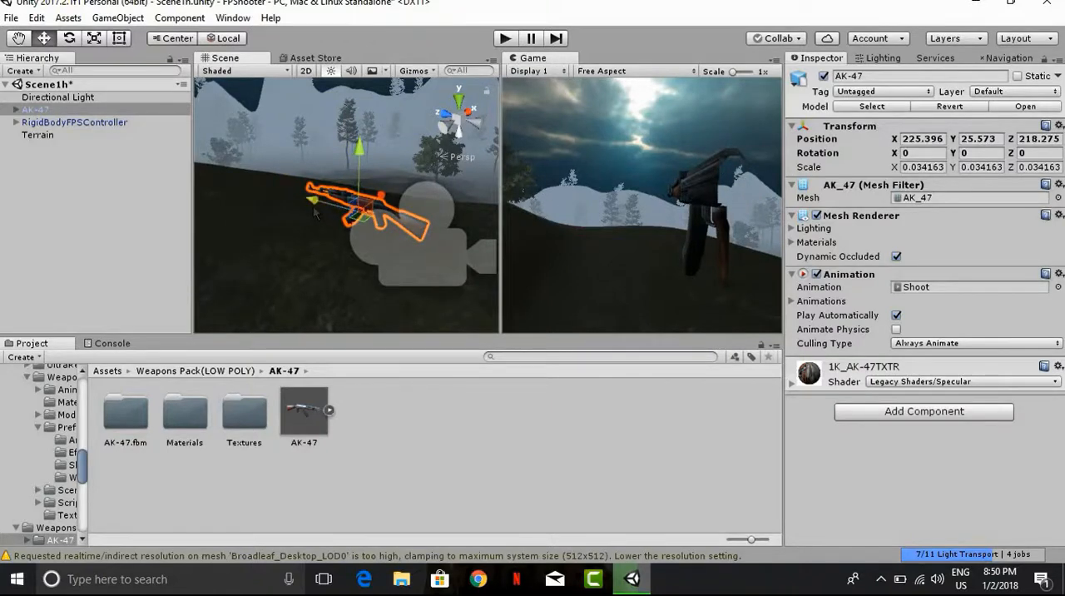
{"action": "mouse_move", "coordinate": [312, 207]}
{"action": "left_mouse_down"}
{"action": "mouse_move", "coordinate": [319, 217]}
{"action": "mouse_move", "coordinate": [313, 208]}
{"action": "left_mouse_up"}
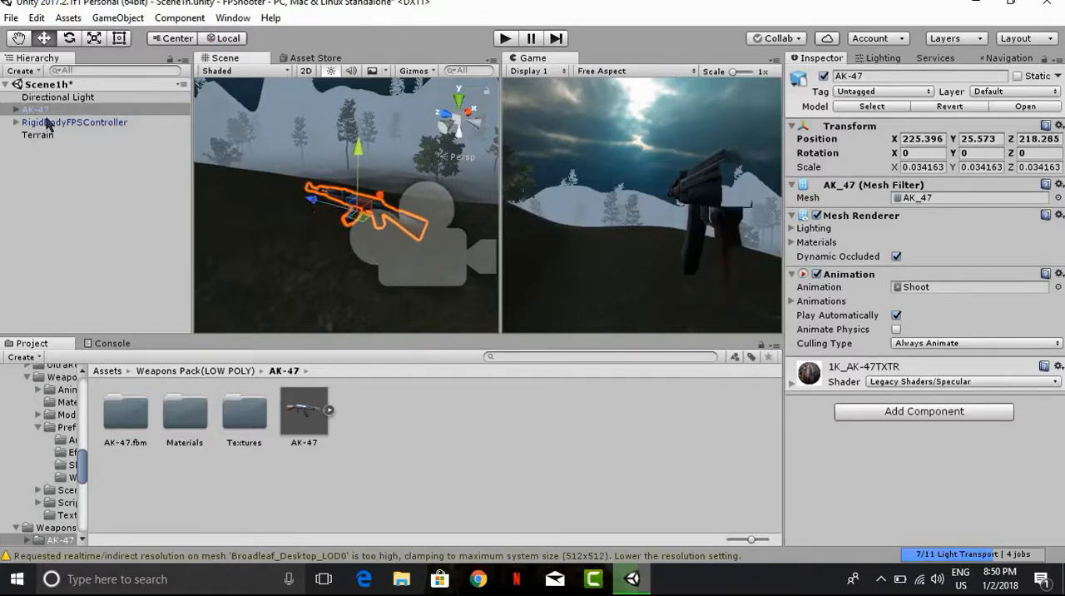
Step: Set the near clipping plane of the controller's MainCamera to 0.01
{"action": "left_click", "coordinate": [16, 123]}
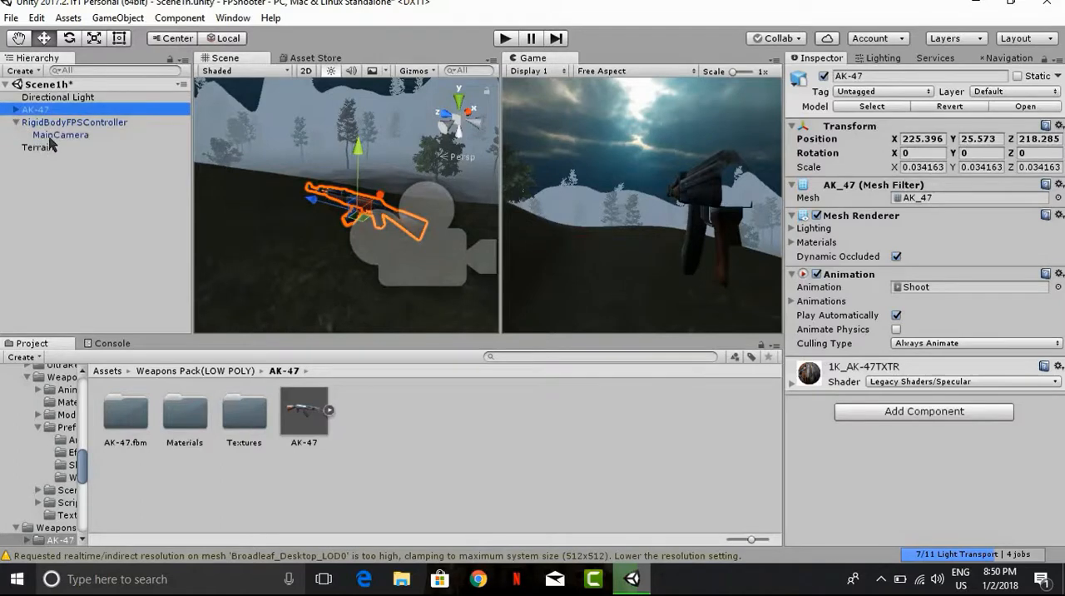
{"action": "left_click", "coordinate": [51, 135]}
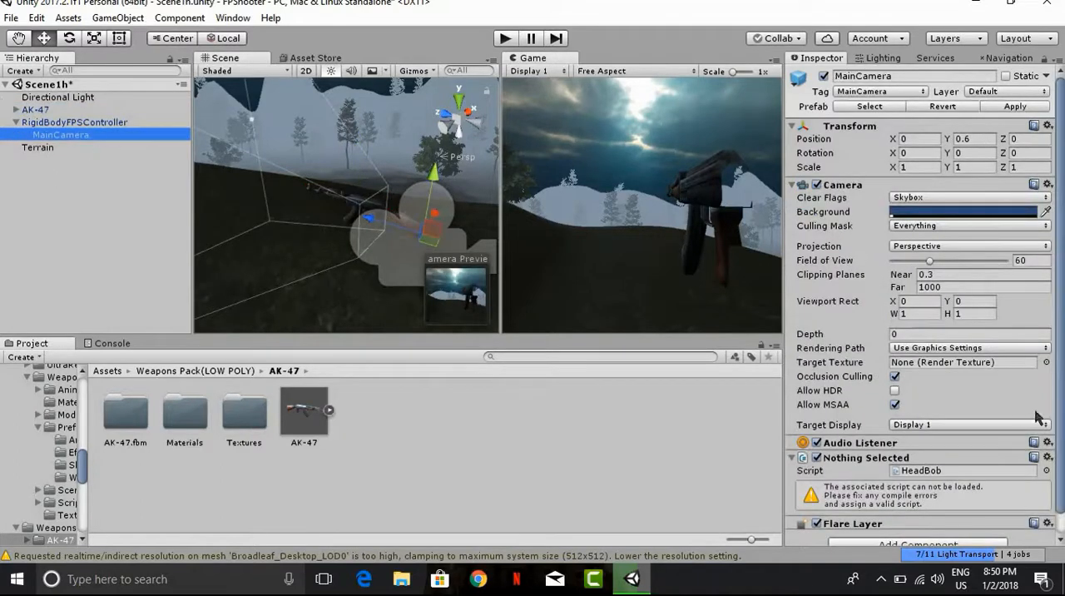
{"action": "left_click", "coordinate": [939, 275]}
{"action": "type", "text": "0"}
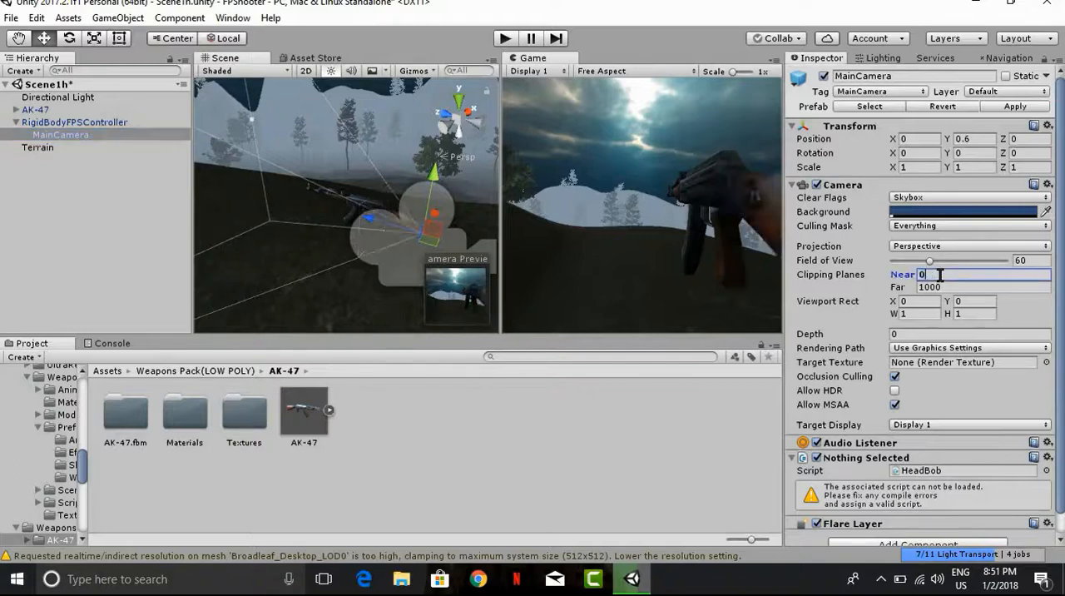
{"action": "left_click", "coordinate": [577, 392]}
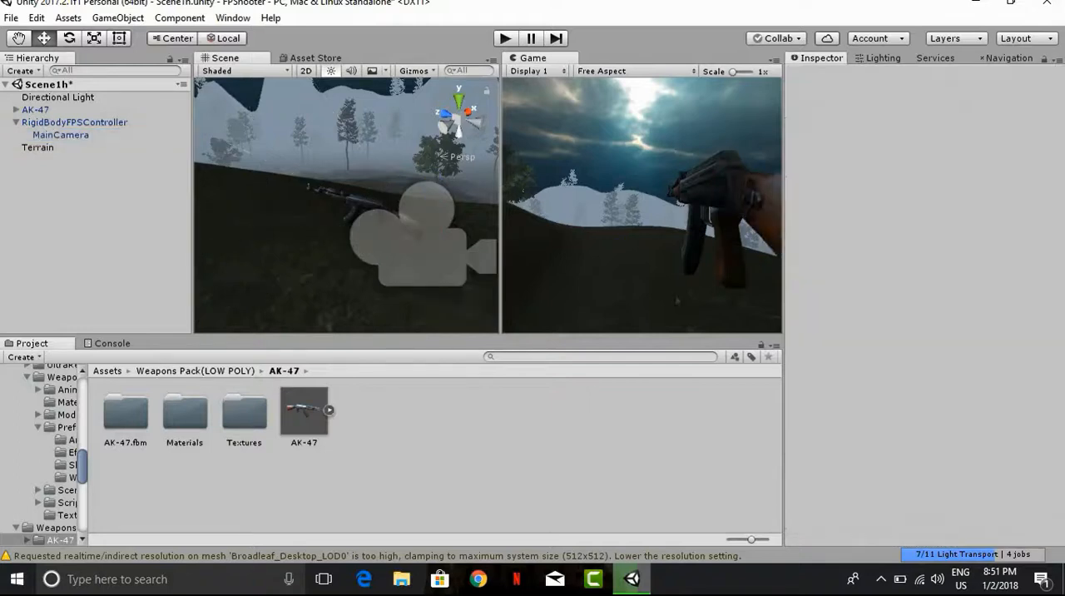
{"action": "left_click", "coordinate": [61, 134]}
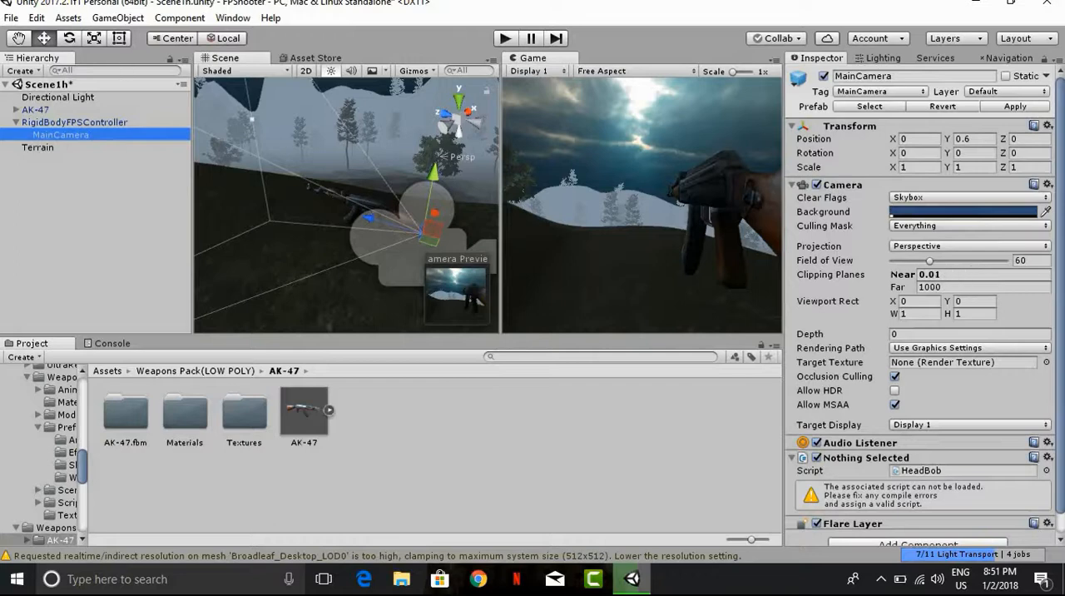
Step: Lower the AK-47 and pull it back toward the camera, to about Y 25.426 and Z 218.094
{"action": "left_click", "coordinate": [38, 110]}
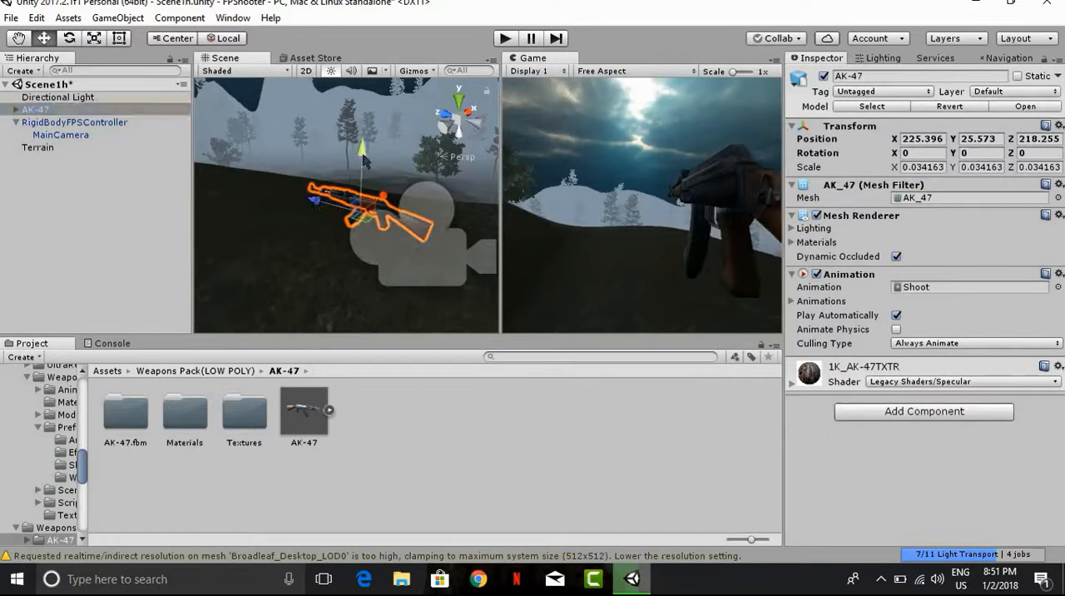
{"action": "left_click_drag", "start_coordinate": [363, 171], "coordinate": [358, 200]}
{"action": "mouse_move", "coordinate": [336, 237]}
{"action": "left_mouse_down"}
{"action": "mouse_move", "coordinate": [324, 226]}
{"action": "mouse_move", "coordinate": [335, 229]}
{"action": "left_mouse_up"}
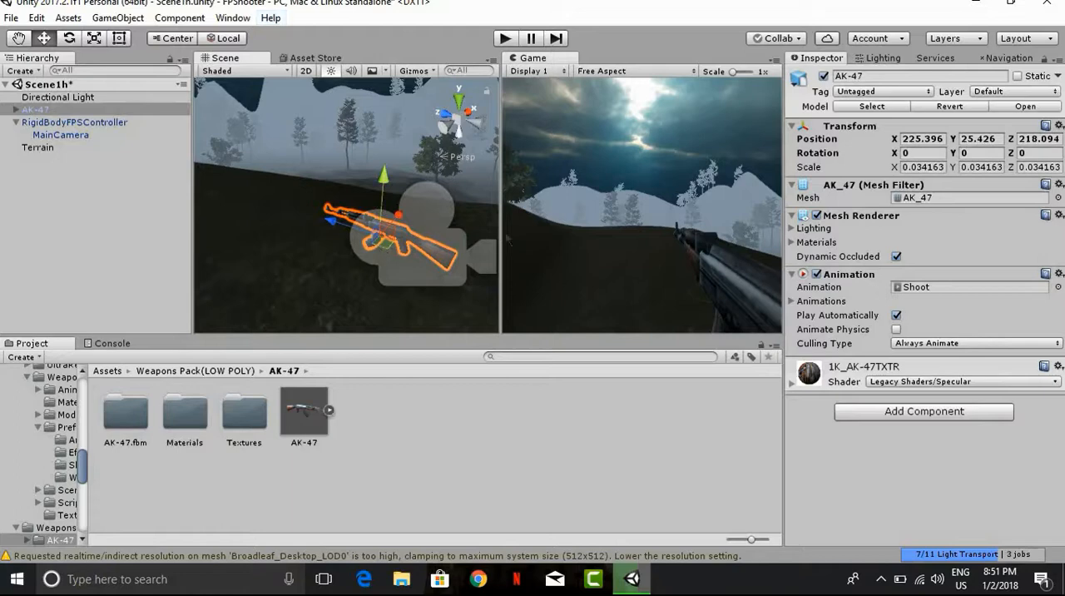
Step: Make the AK-47 a child of the controller's MainCamera and widen the Game view slightly
{"action": "left_click_drag", "start_coordinate": [500, 221], "coordinate": [482, 204]}
{"action": "left_click_drag", "start_coordinate": [35, 114], "coordinate": [103, 134]}
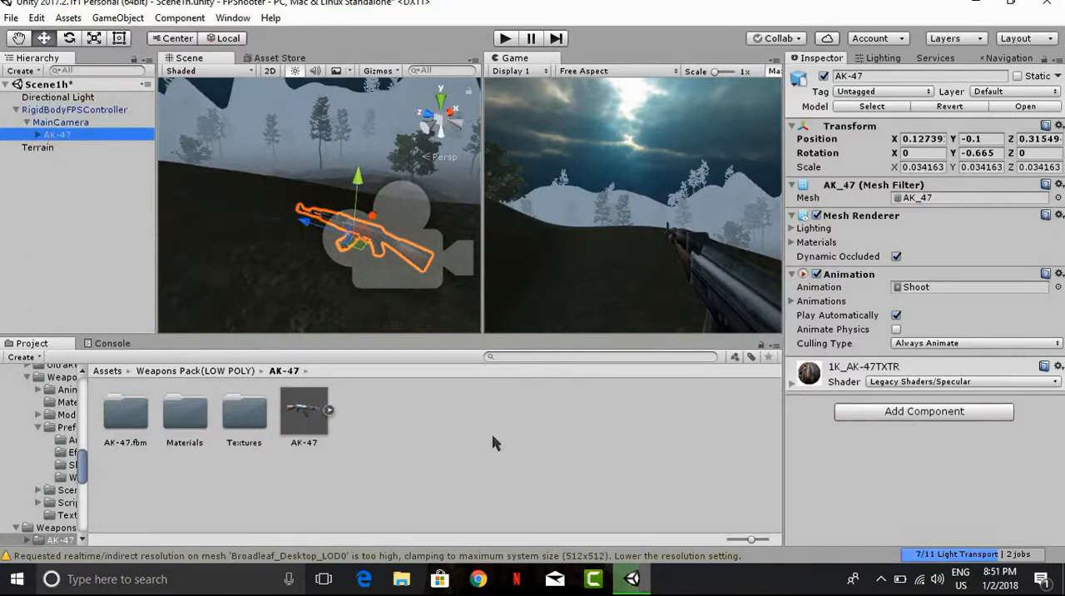
{"action": "left_click", "coordinate": [846, 281]}
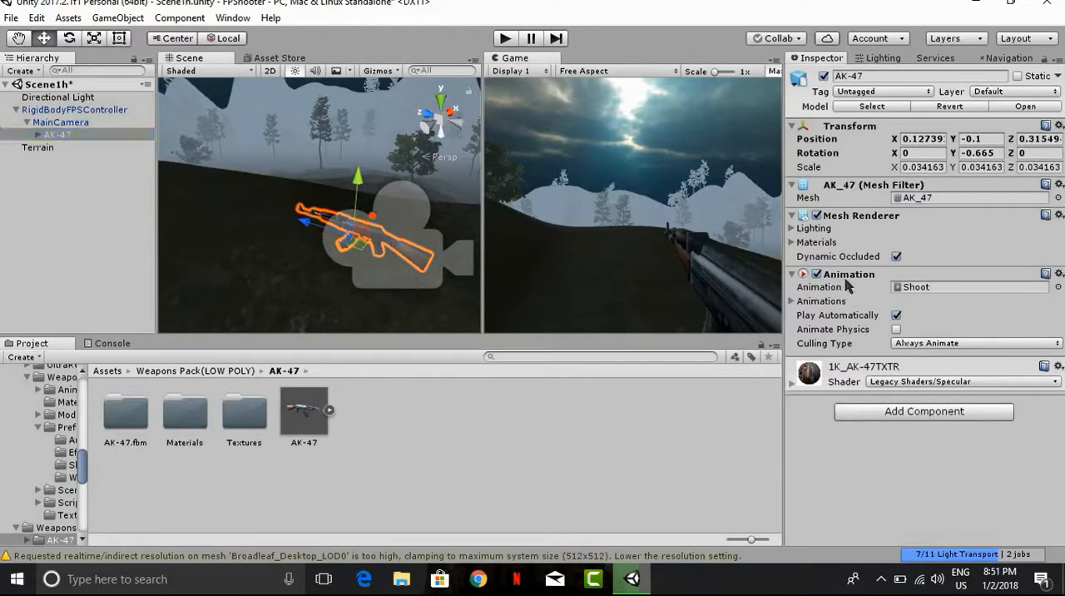
Step: Remove the Animation component from the AK-47 and attach the Shooting script from the Scripts folder to it
{"action": "right_click", "coordinate": [848, 282]}
{"action": "left_click", "coordinate": [887, 329]}
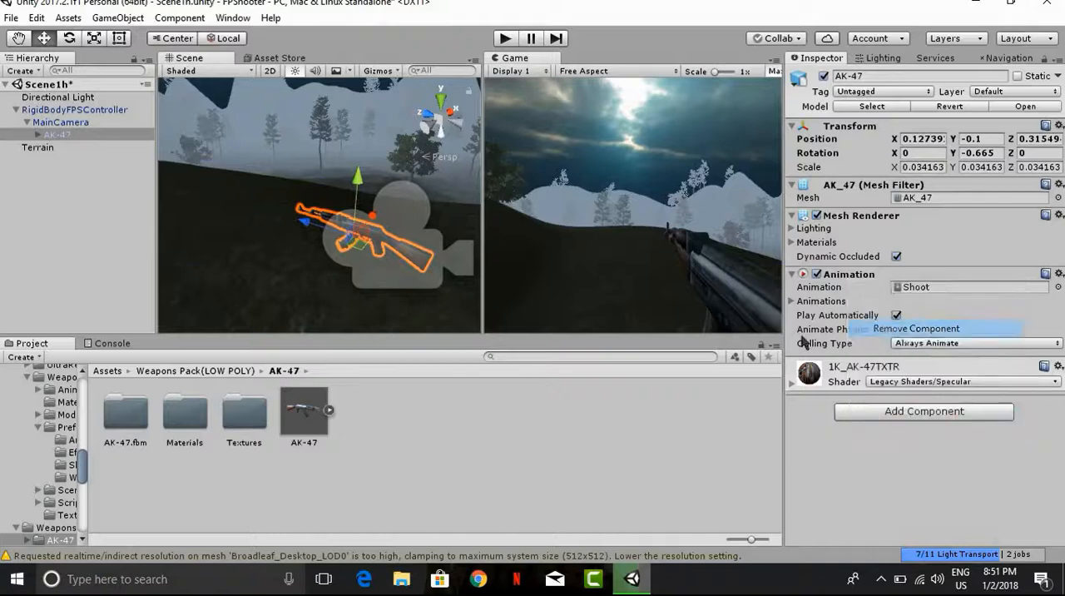
{"action": "left_click", "coordinate": [103, 370]}
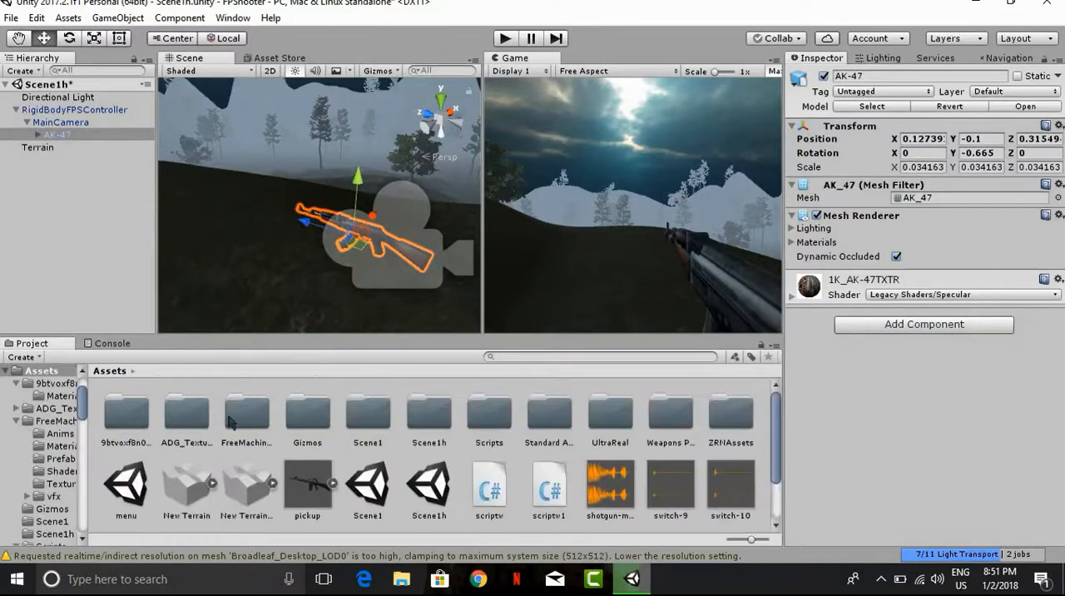
{"action": "double_click", "coordinate": [487, 426]}
{"action": "scroll", "coordinate": [461, 403], "scroll_direction": "down", "scroll_amount": 3}
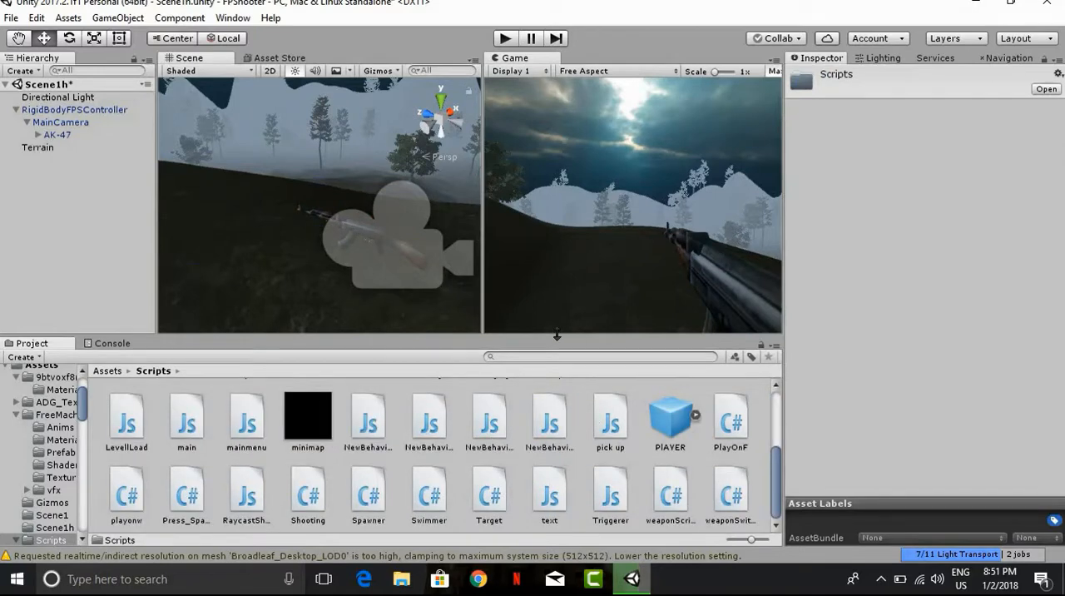
{"action": "left_click_drag", "start_coordinate": [683, 427], "coordinate": [69, 131]}
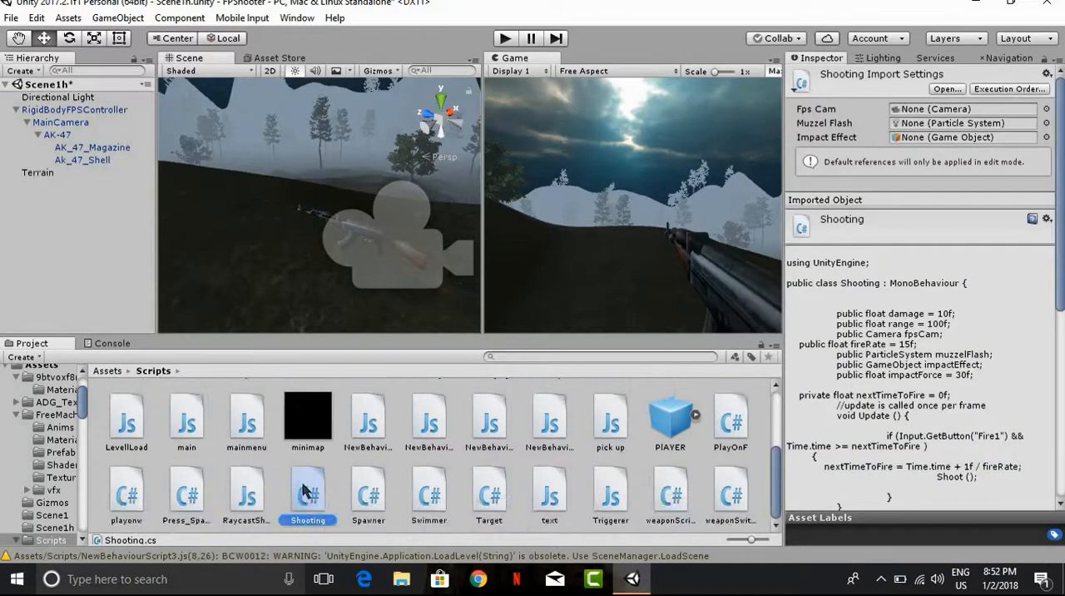
{"action": "left_click_drag", "start_coordinate": [312, 491], "coordinate": [65, 140]}
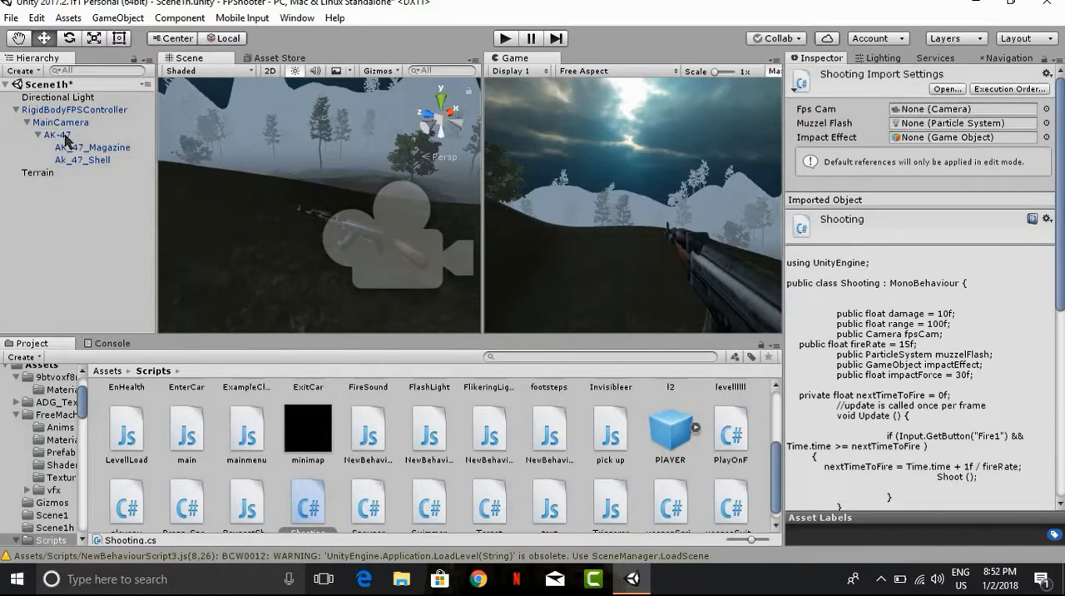
{"action": "left_click", "coordinate": [70, 138]}
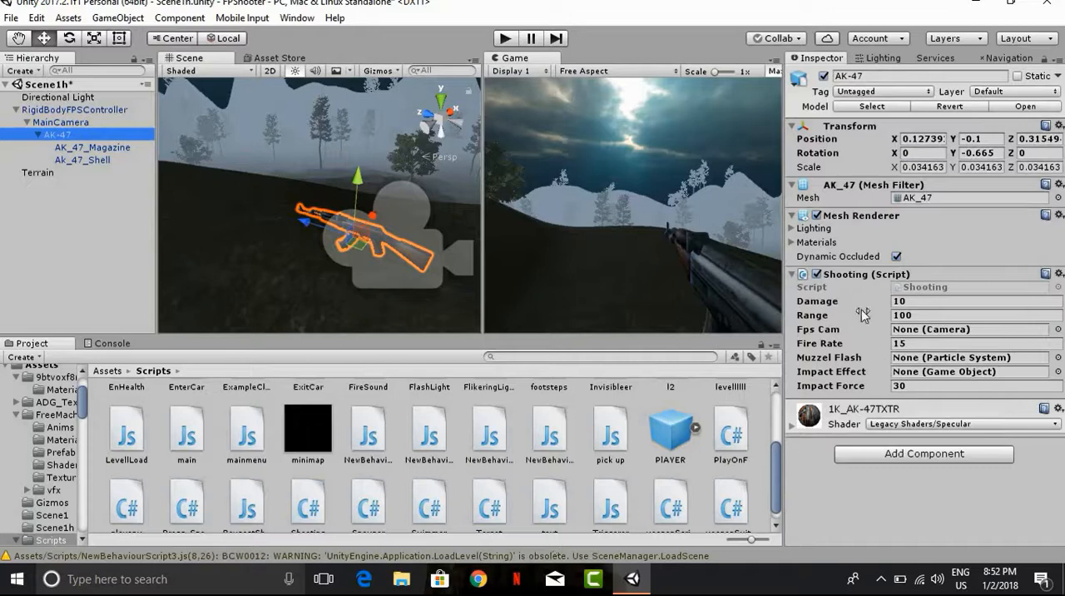
Step: Assign the controller's MainCamera as the Fps Cam of the AK-47's Shooting script
{"action": "scroll", "coordinate": [337, 490], "scroll_direction": "down", "scroll_amount": 1}
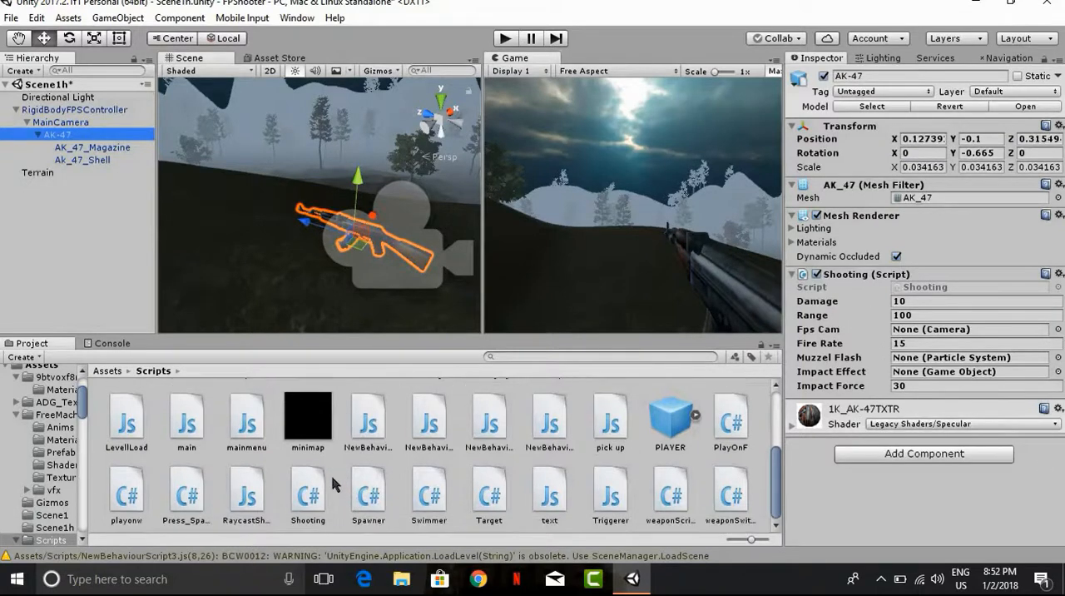
{"action": "scroll", "coordinate": [328, 466], "scroll_direction": "up", "scroll_amount": 3}
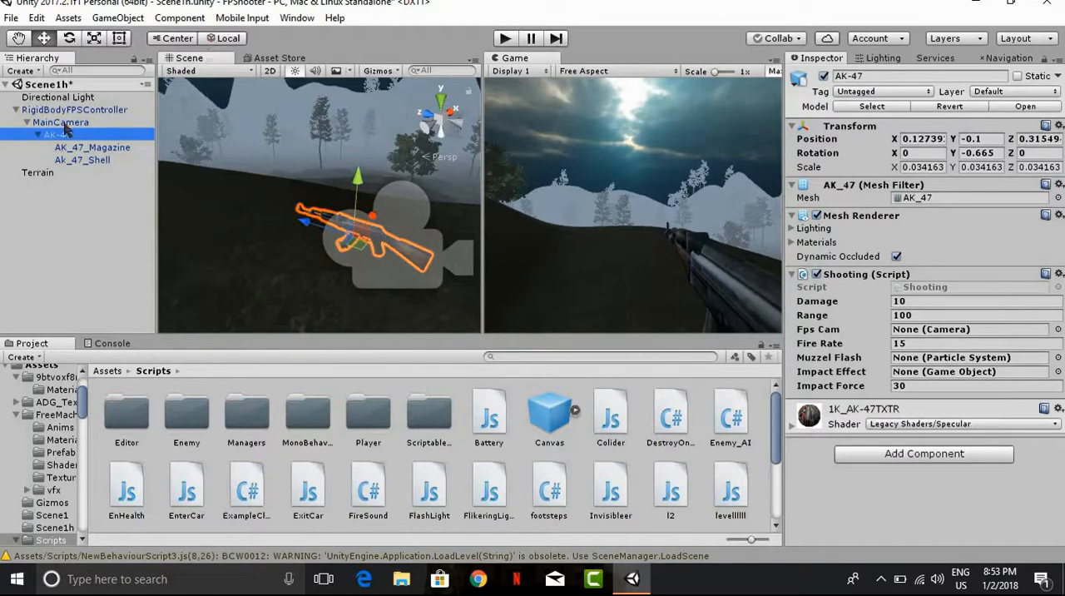
{"action": "left_click_drag", "start_coordinate": [65, 125], "coordinate": [950, 332]}
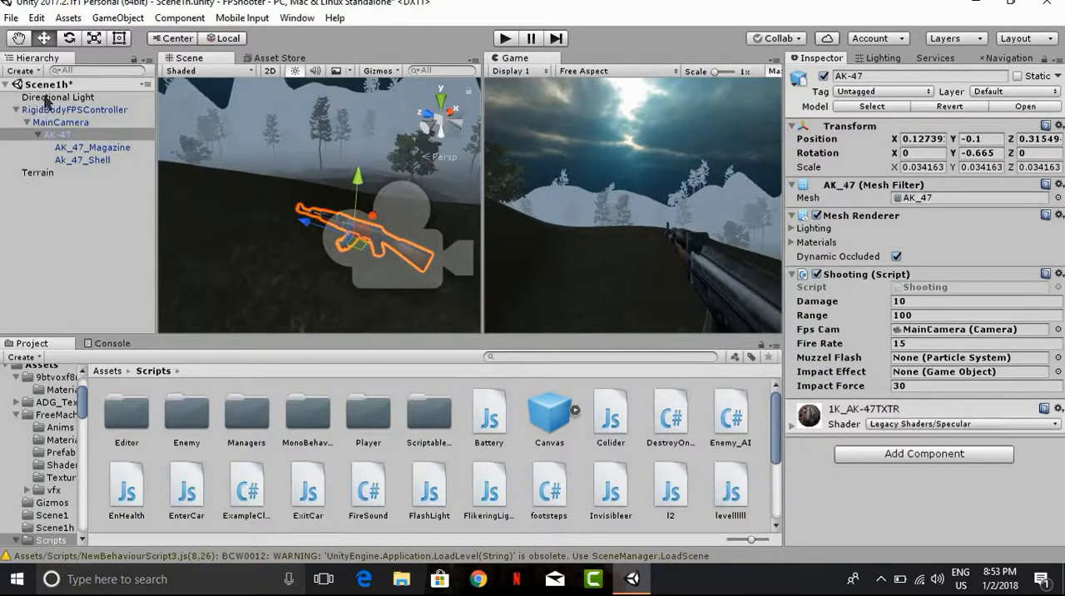
{"action": "left_click", "coordinate": [14, 110]}
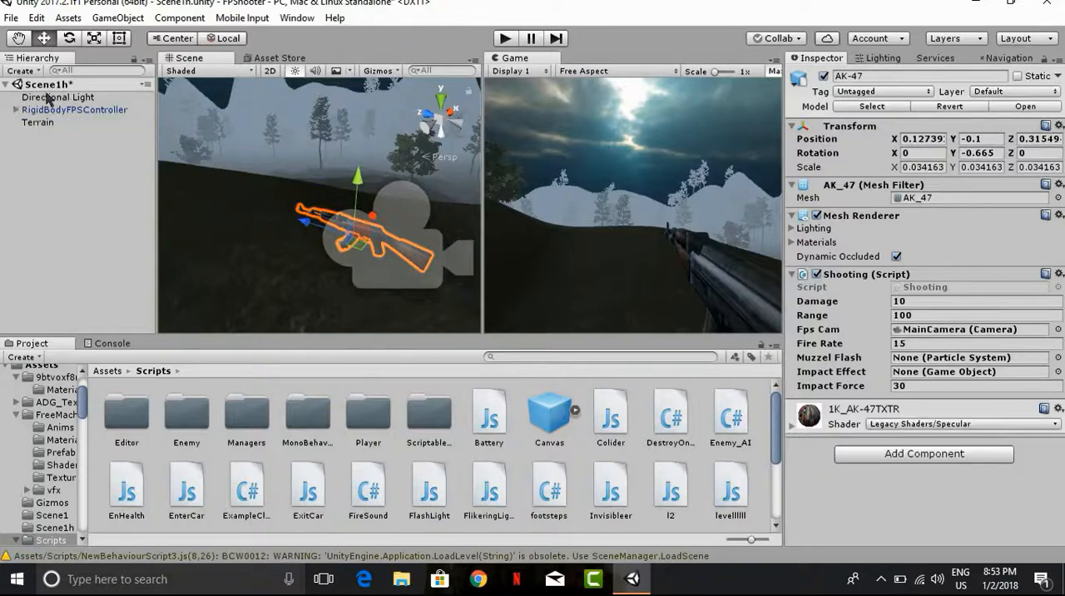
{"action": "left_click", "coordinate": [15, 110]}
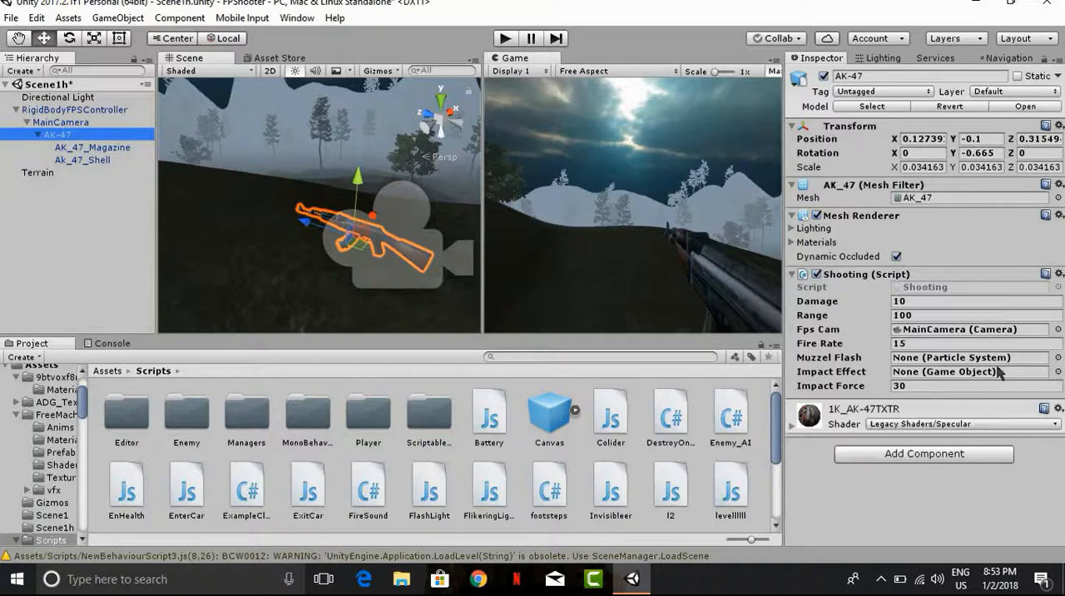
{"action": "left_click", "coordinate": [1057, 357]}
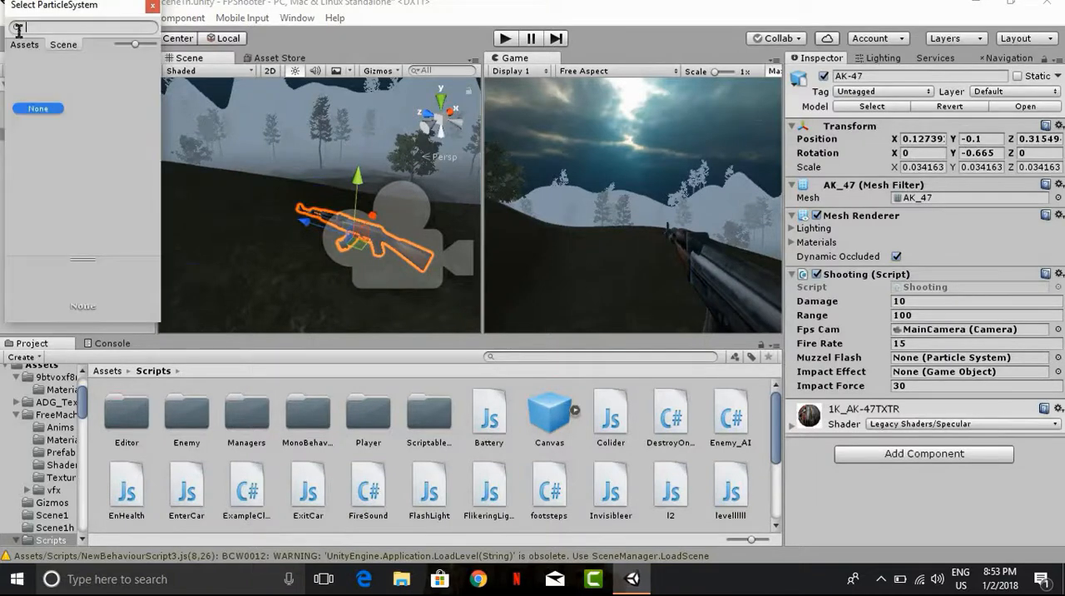
{"action": "left_click", "coordinate": [153, 7]}
{"action": "scroll", "coordinate": [514, 491], "scroll_direction": "down", "scroll_amount": 3}
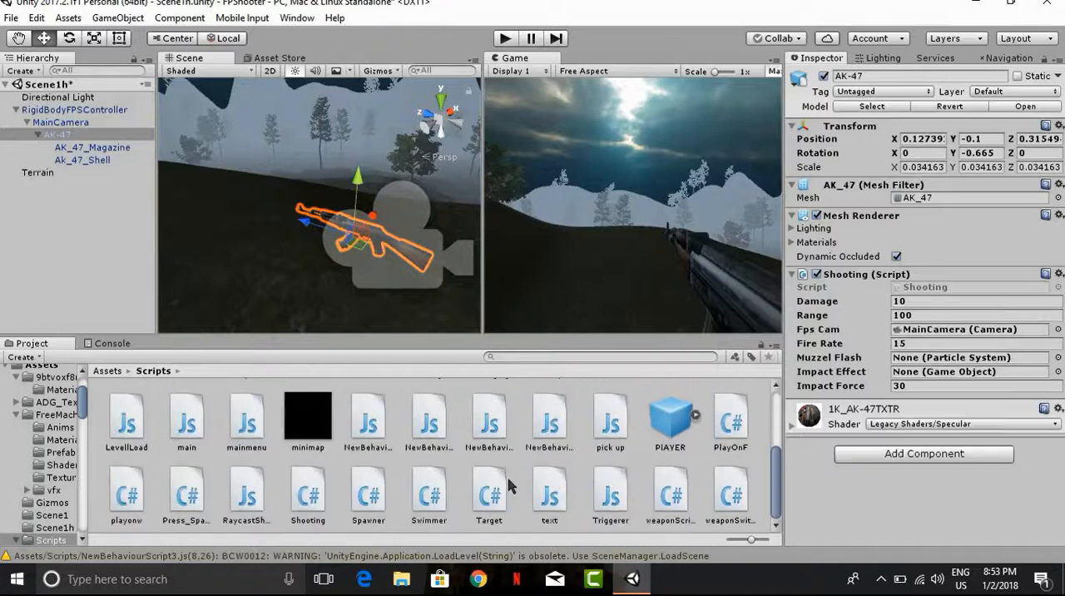
{"action": "scroll", "coordinate": [509, 486], "scroll_direction": "up", "scroll_amount": 3}
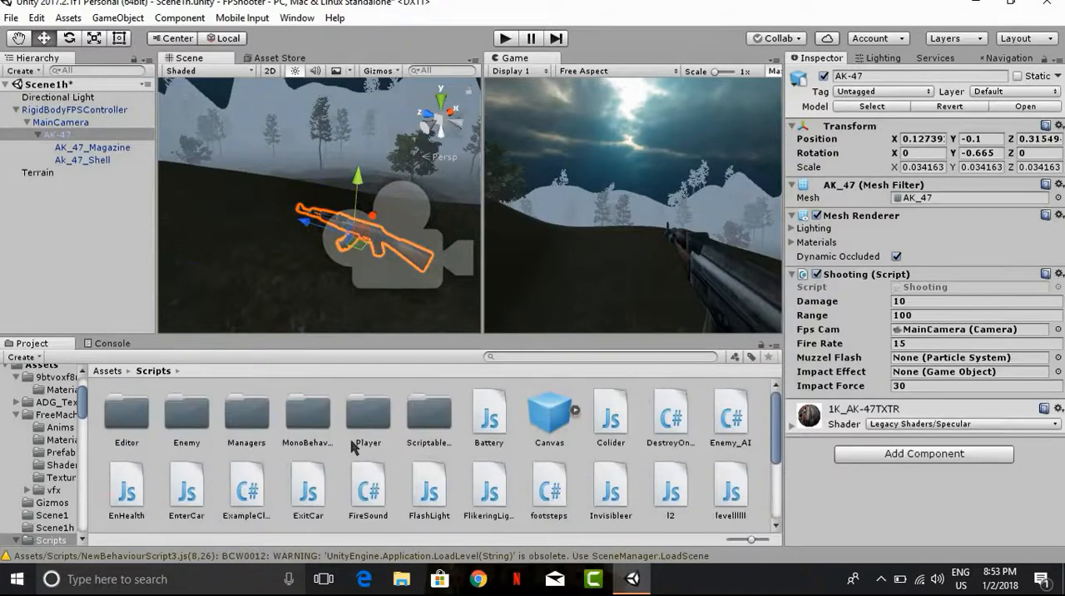
{"action": "left_click", "coordinate": [106, 373]}
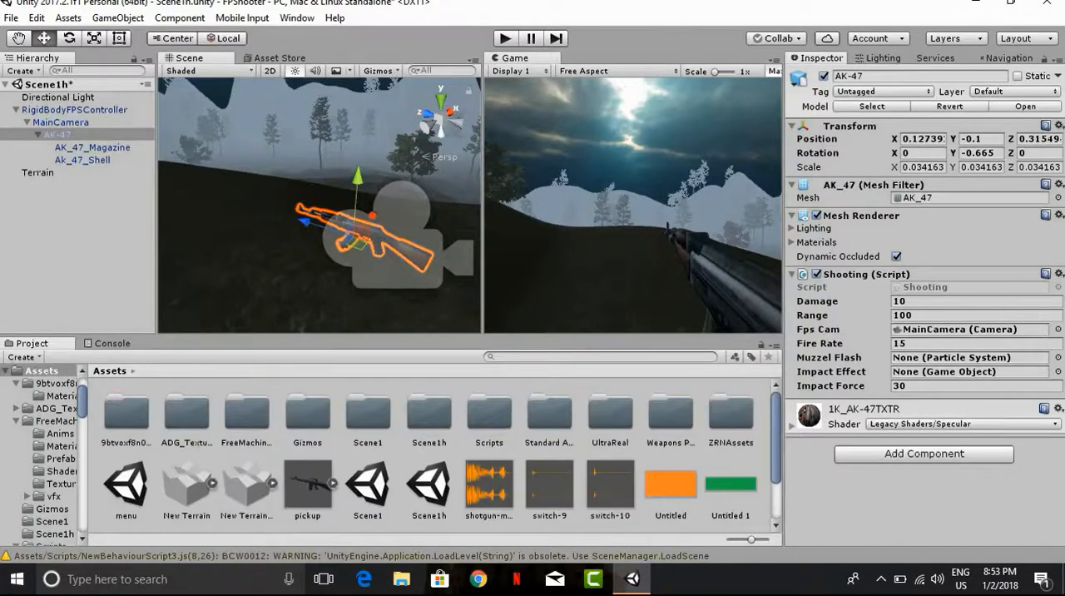
{"action": "left_click", "coordinate": [1058, 358]}
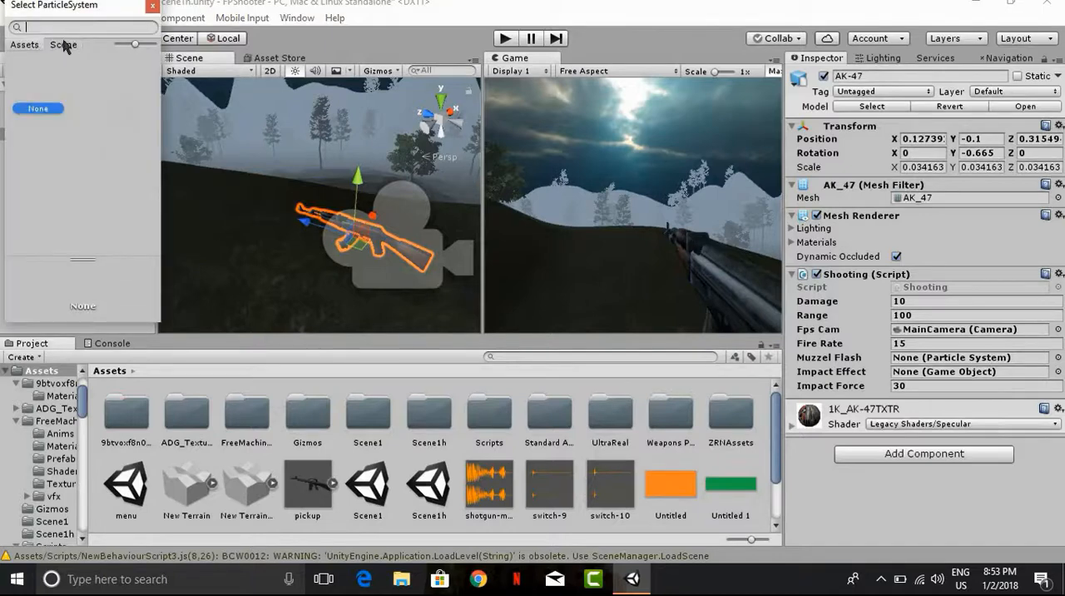
{"action": "left_click", "coordinate": [152, 7]}
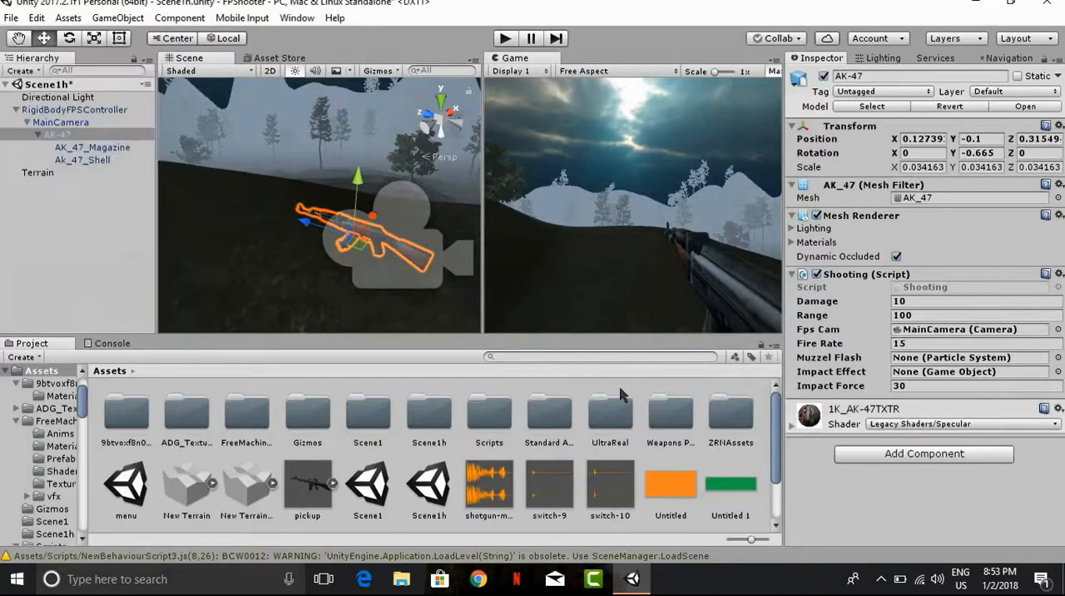
Step: Search the project assets for "mu" and select the MuzzleFlash prefab
{"action": "double_click", "coordinate": [609, 412]}
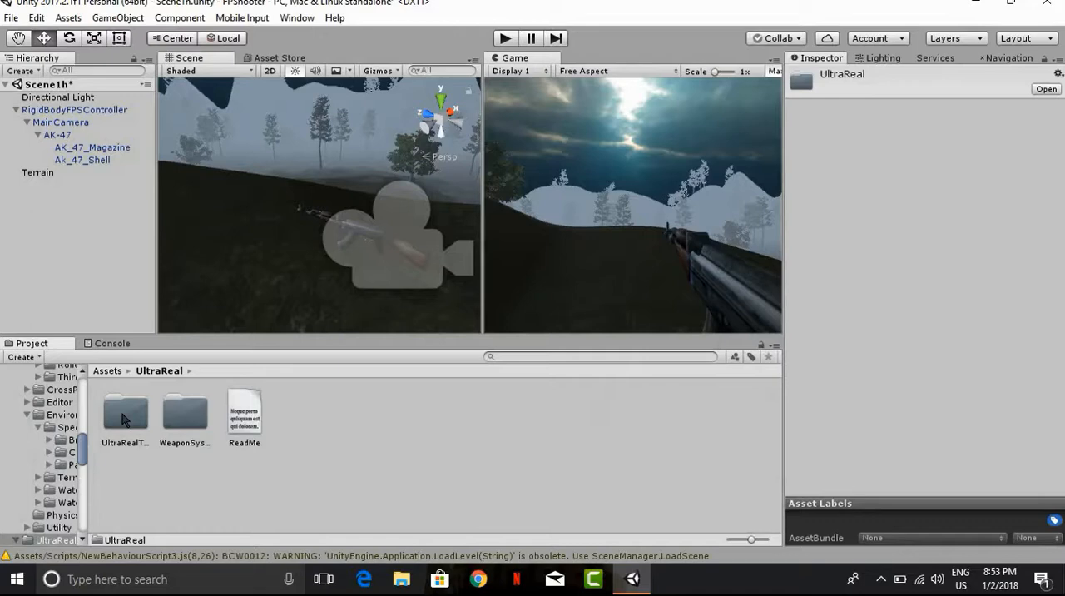
{"action": "double_click", "coordinate": [184, 413]}
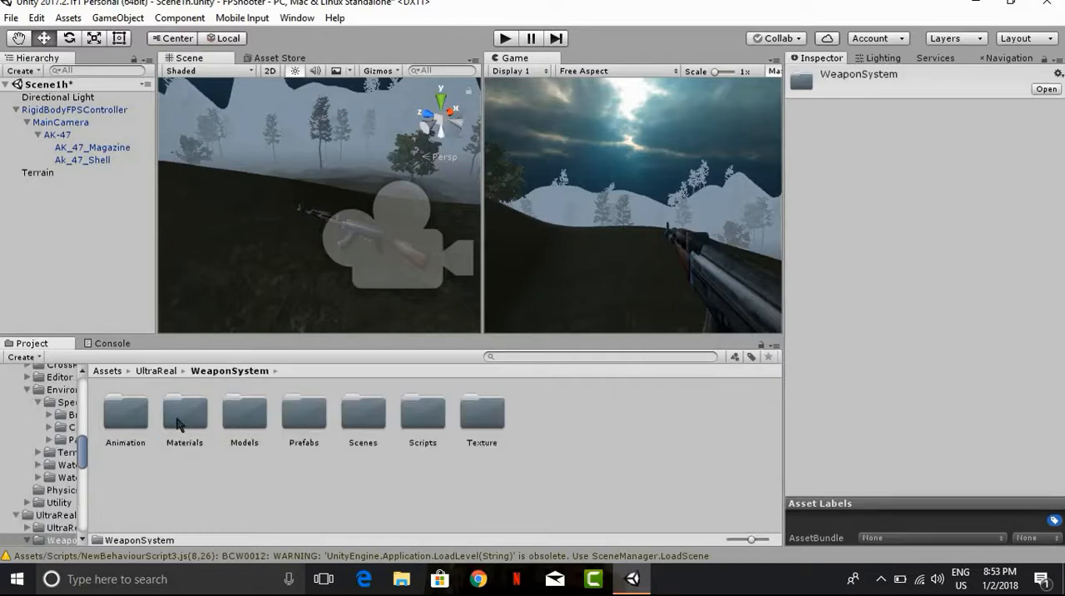
{"action": "left_click", "coordinate": [125, 416]}
{"action": "type", "text": "m"}
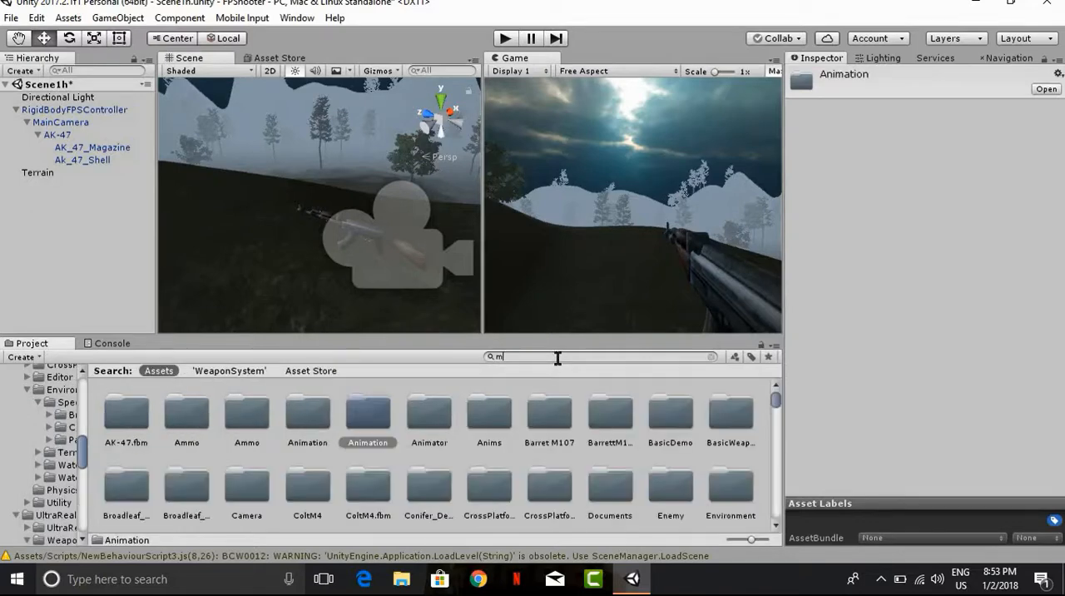
{"action": "type", "text": "u"}
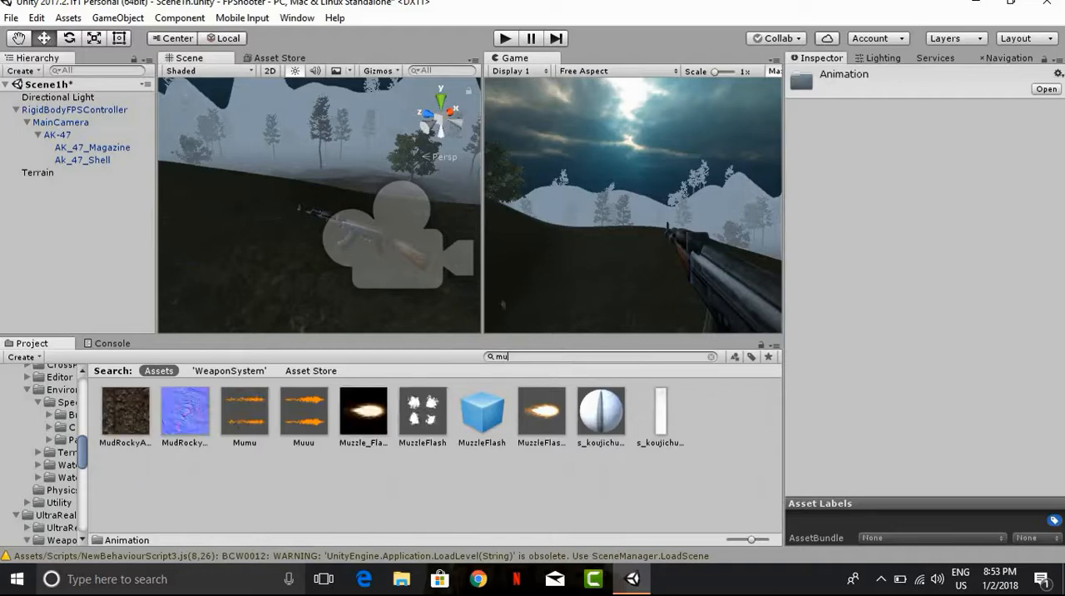
{"action": "left_click", "coordinate": [482, 412]}
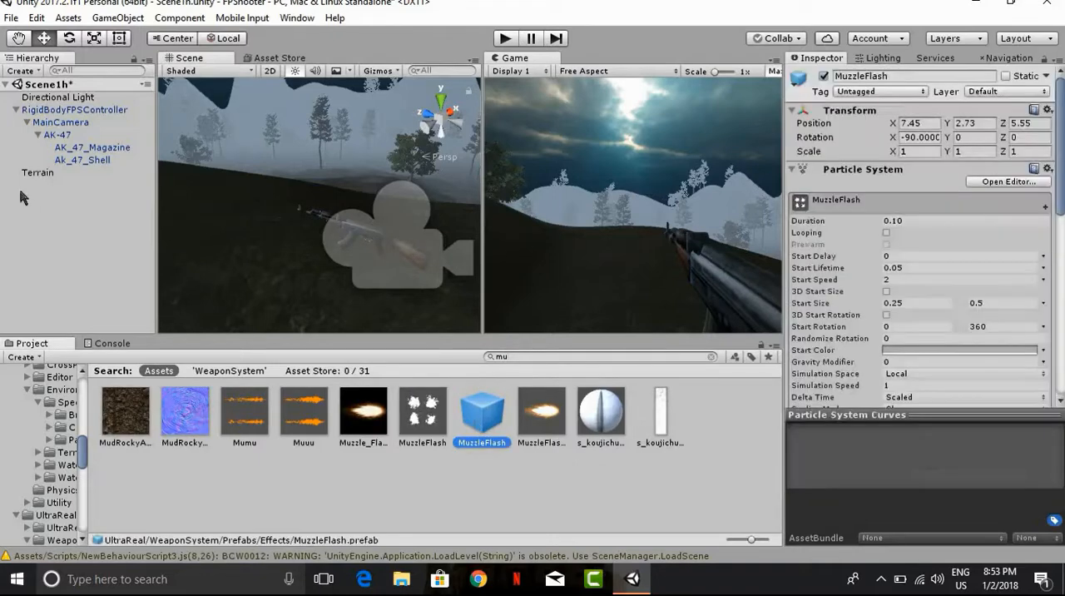
Step: Add the MuzzleFlash prefab to the scene root and remove its Timed Destroy script
{"action": "left_click_drag", "start_coordinate": [24, 197], "coordinate": [38, 117]}
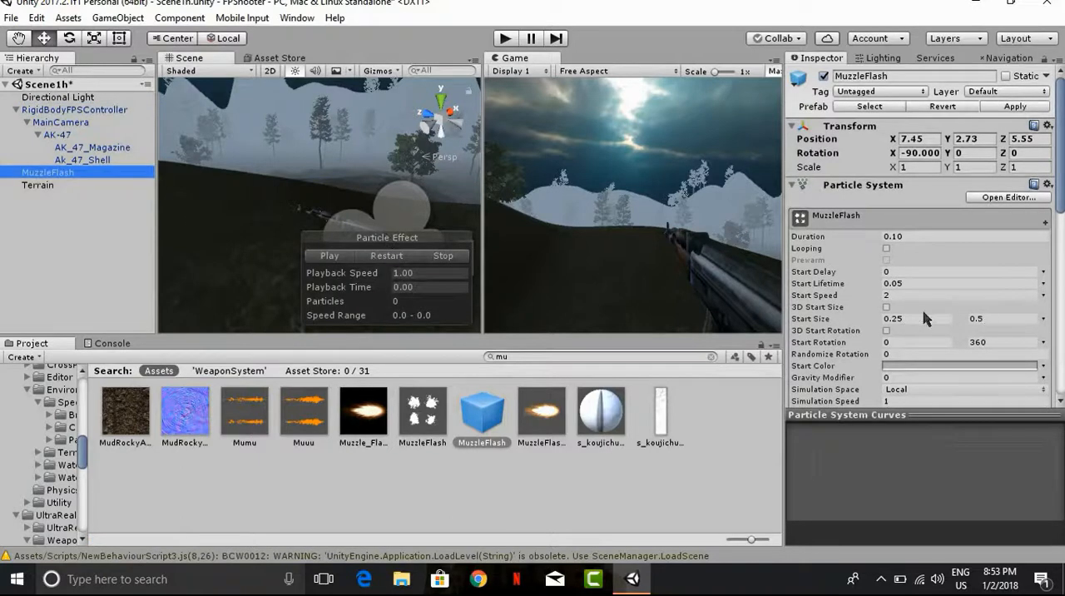
{"action": "scroll", "coordinate": [922, 316], "scroll_direction": "down", "scroll_amount": 10}
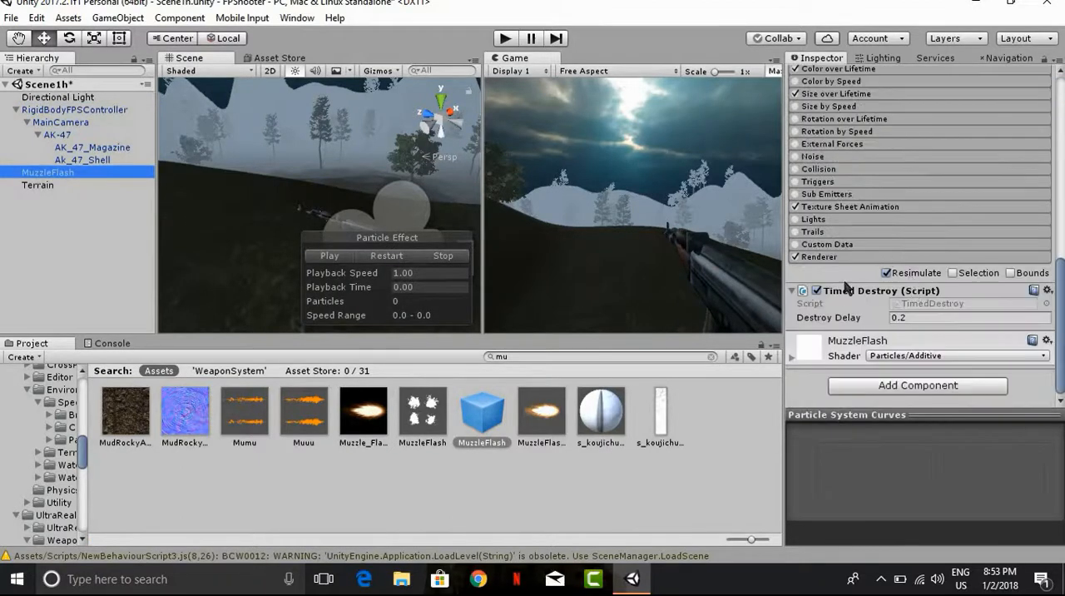
{"action": "left_click", "coordinate": [816, 292]}
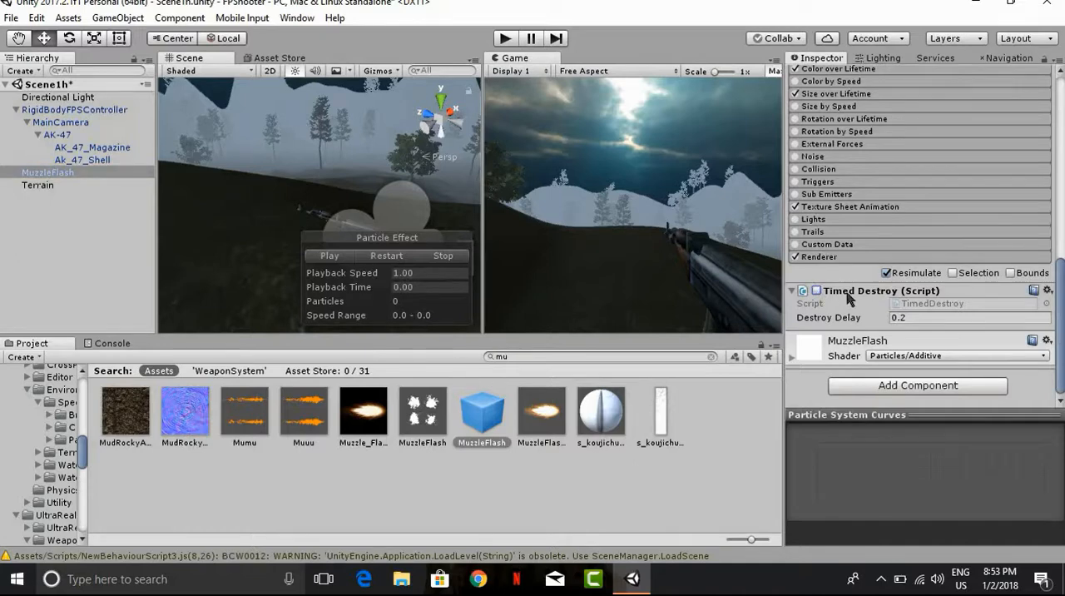
{"action": "right_click", "coordinate": [848, 298]}
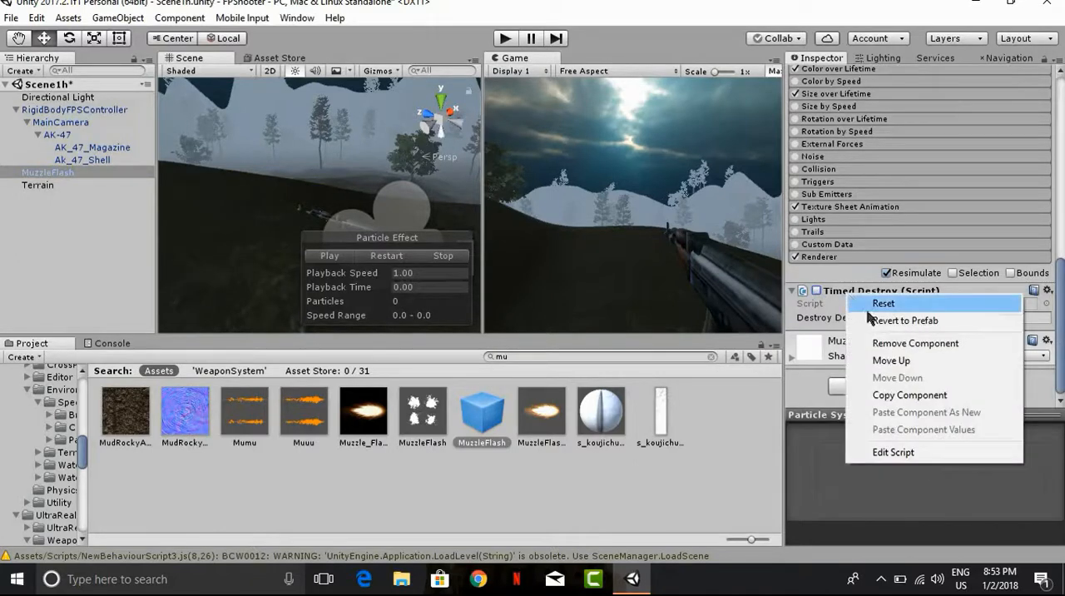
{"action": "left_click", "coordinate": [898, 339]}
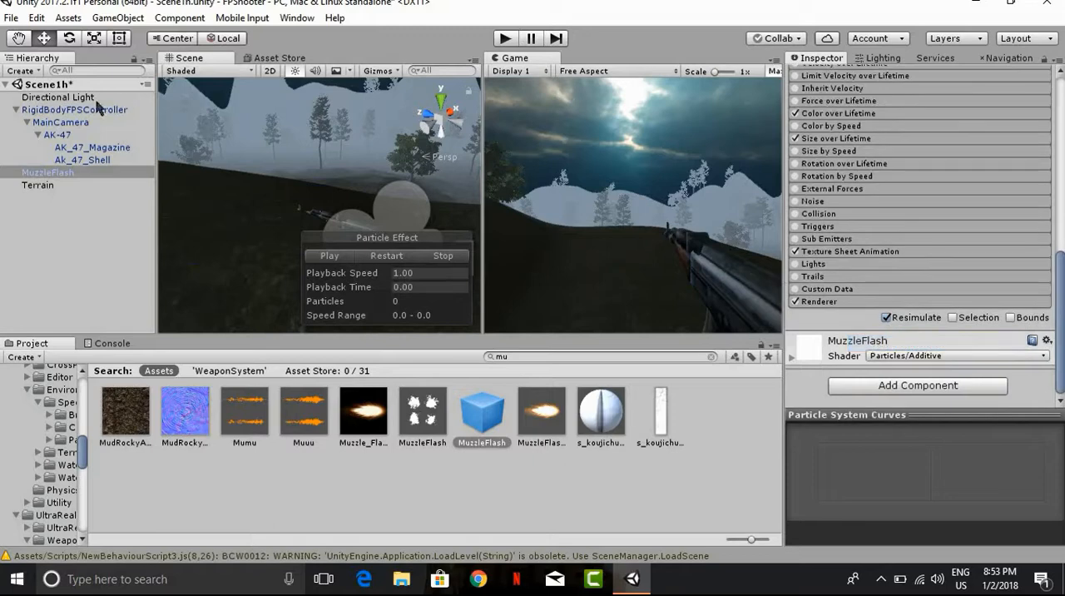
Step: Locate the MuzzleFlash object in the scene and delete it
{"action": "left_click_drag", "start_coordinate": [278, 196], "coordinate": [216, 182], "text": "alt"}
{"action": "left_click", "coordinate": [96, 173]}
{"action": "key", "text": "f"}
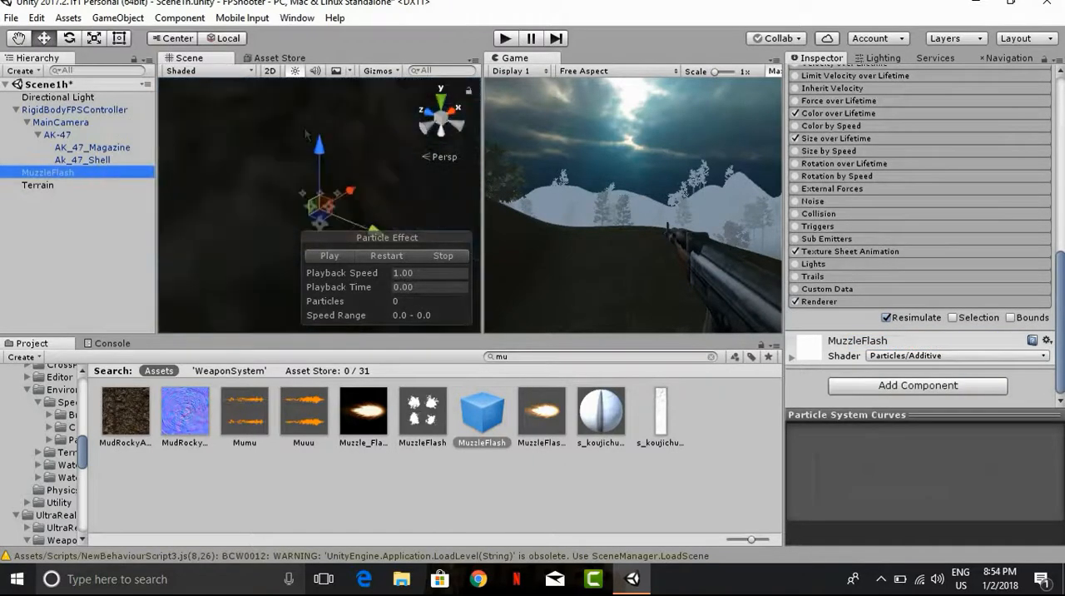
{"action": "right_click", "coordinate": [63, 172]}
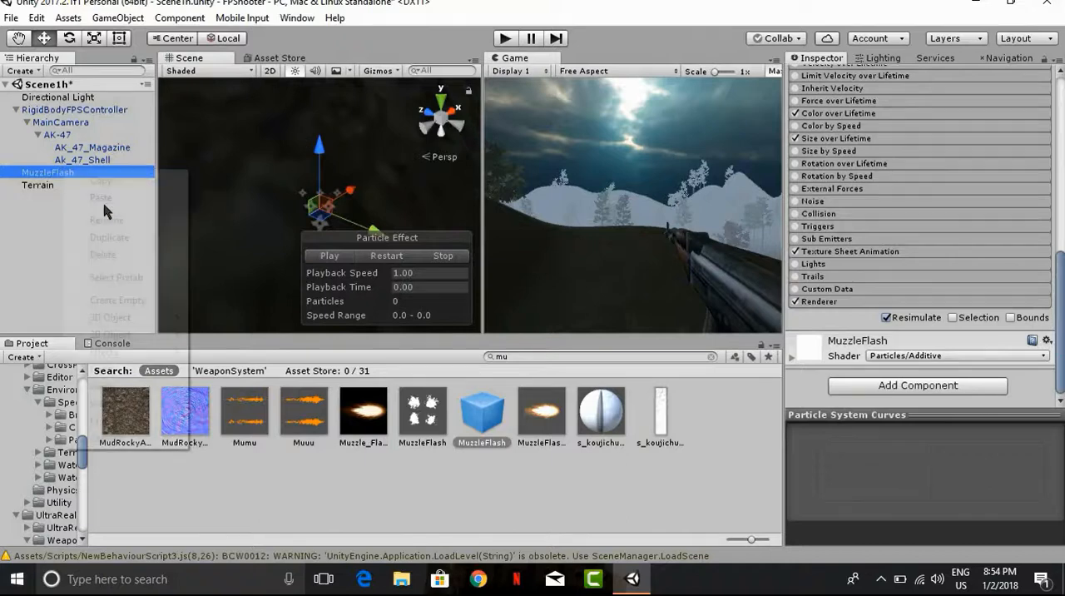
{"action": "left_click", "coordinate": [115, 253]}
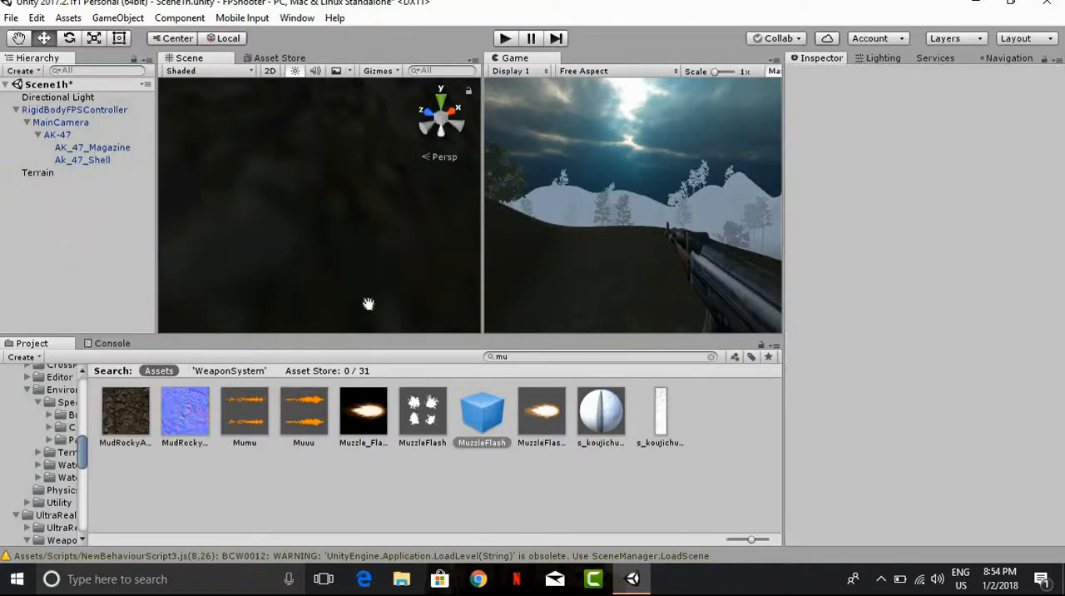
Step: Place the MuzzleFlash prefab in the scene ahead of the AK-47's barrel, at about X 226.39, Y 25.357 and Z 219.777
{"action": "double_click", "coordinate": [60, 135]}
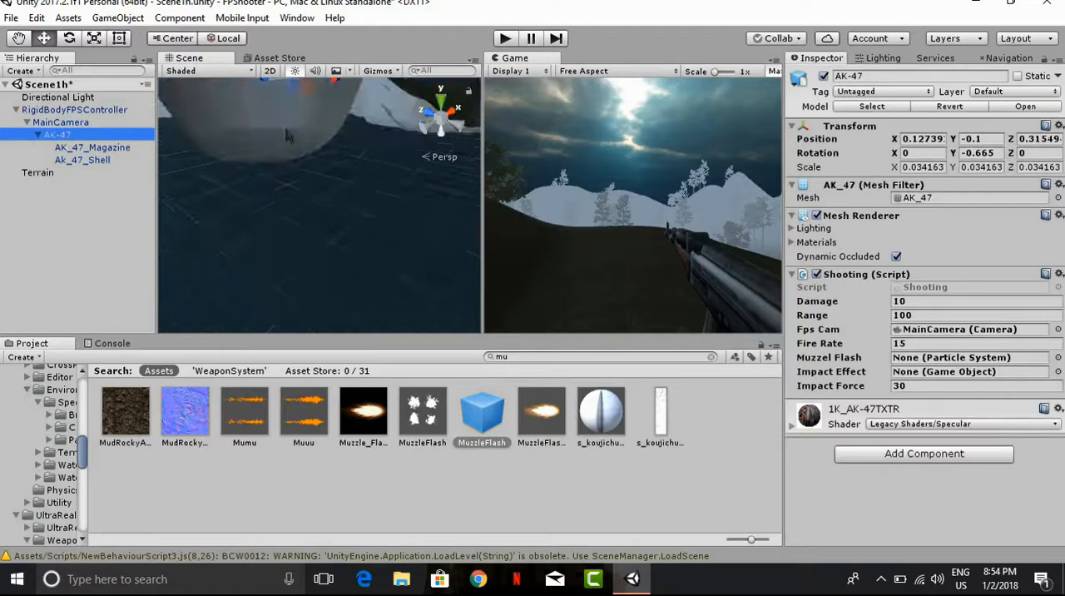
{"action": "double_click", "coordinate": [69, 137]}
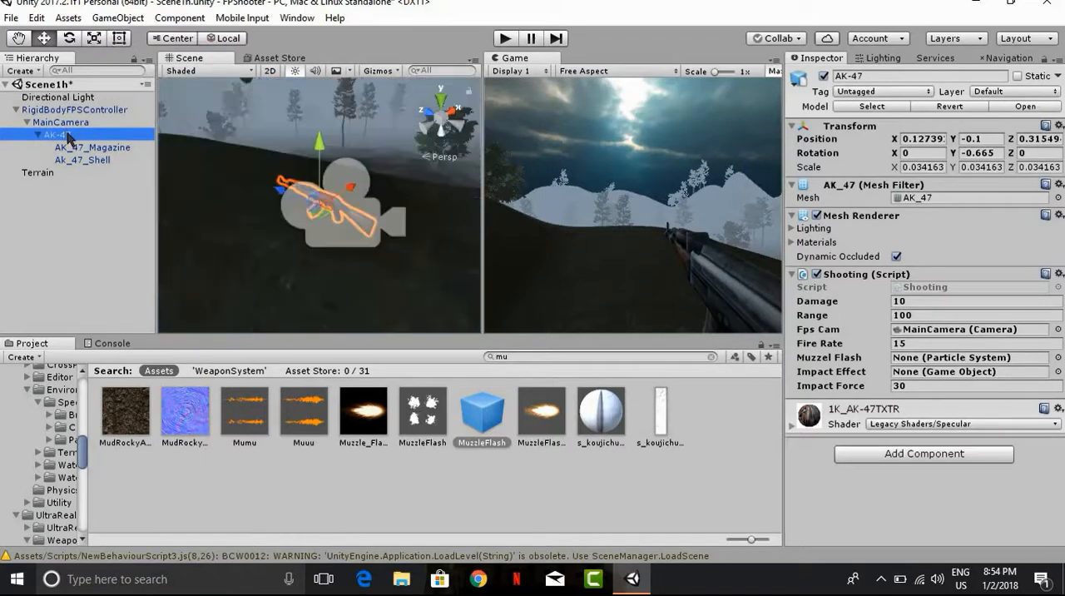
{"action": "middle_click_drag", "start_coordinate": [356, 224], "coordinate": [426, 253]}
{"action": "scroll", "coordinate": [400, 234], "scroll_direction": "up", "scroll_amount": 8}
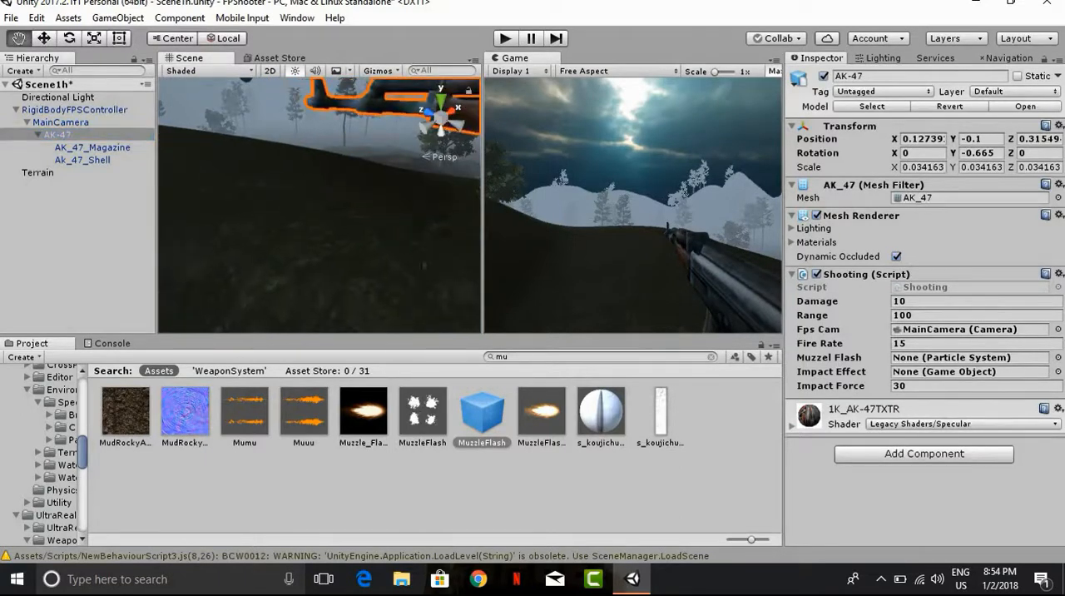
{"action": "left_click_drag", "start_coordinate": [498, 416], "coordinate": [292, 222]}
{"action": "left_click_drag", "start_coordinate": [288, 157], "coordinate": [283, 83]}
{"action": "middle_click_drag", "start_coordinate": [273, 170], "coordinate": [241, 291]}
{"action": "right_click_drag", "start_coordinate": [279, 191], "coordinate": [203, 119]}
{"action": "middle_click_drag", "start_coordinate": [202, 119], "coordinate": [175, 120]}
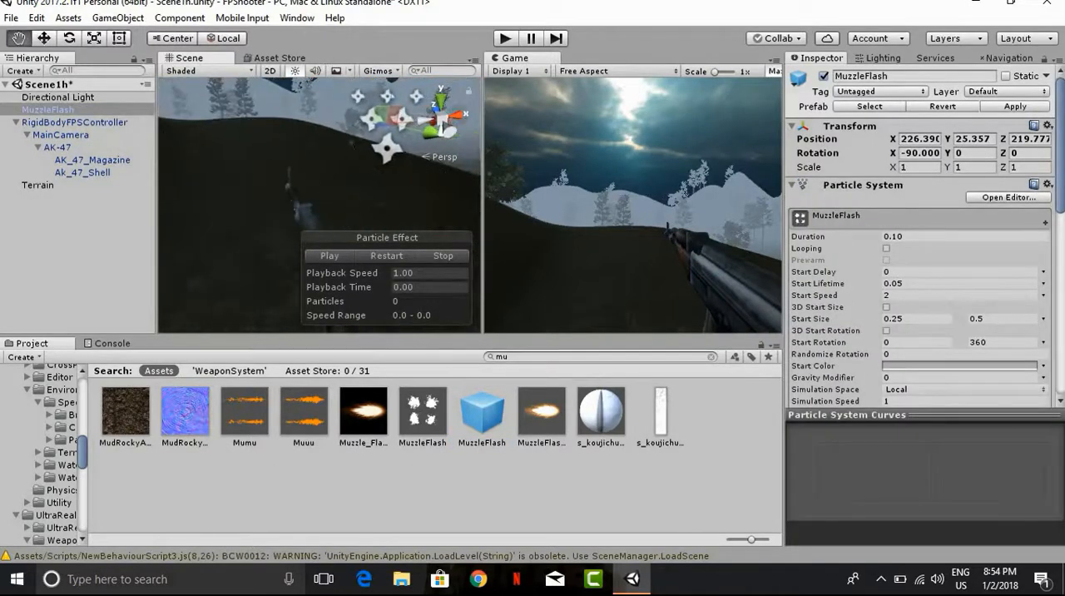
{"action": "right_click_drag", "start_coordinate": [411, 129], "coordinate": [442, 125]}
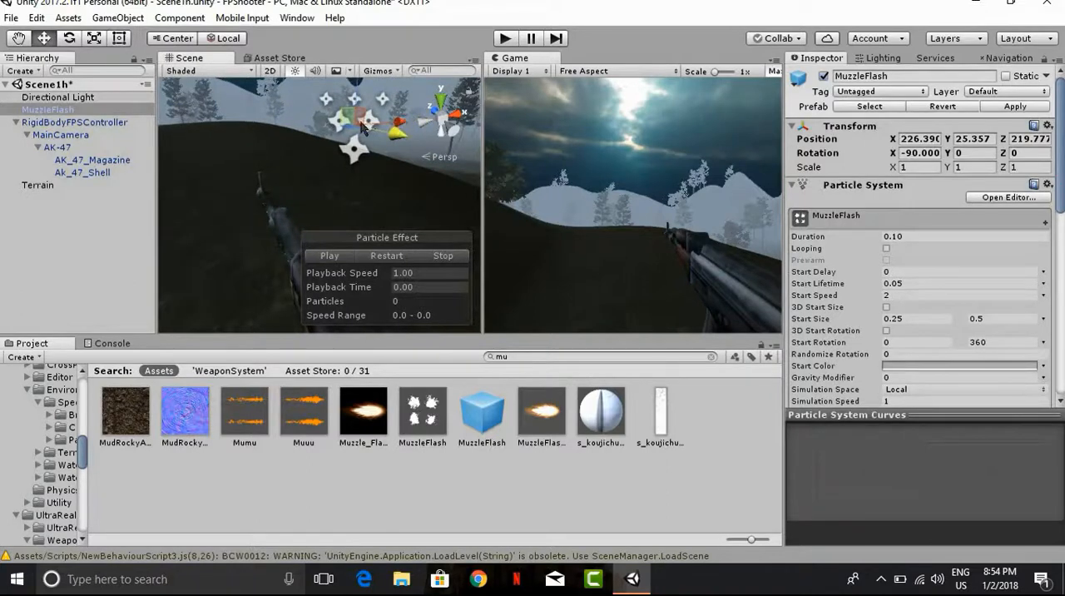
Step: Move the MuzzleFlash horizontally toward the AK-47's barrel tip, to about X 225.489 and Z 218.61
{"action": "left_click_drag", "start_coordinate": [362, 125], "coordinate": [302, 140]}
{"action": "middle_click_drag", "start_coordinate": [367, 187], "coordinate": [376, 197]}
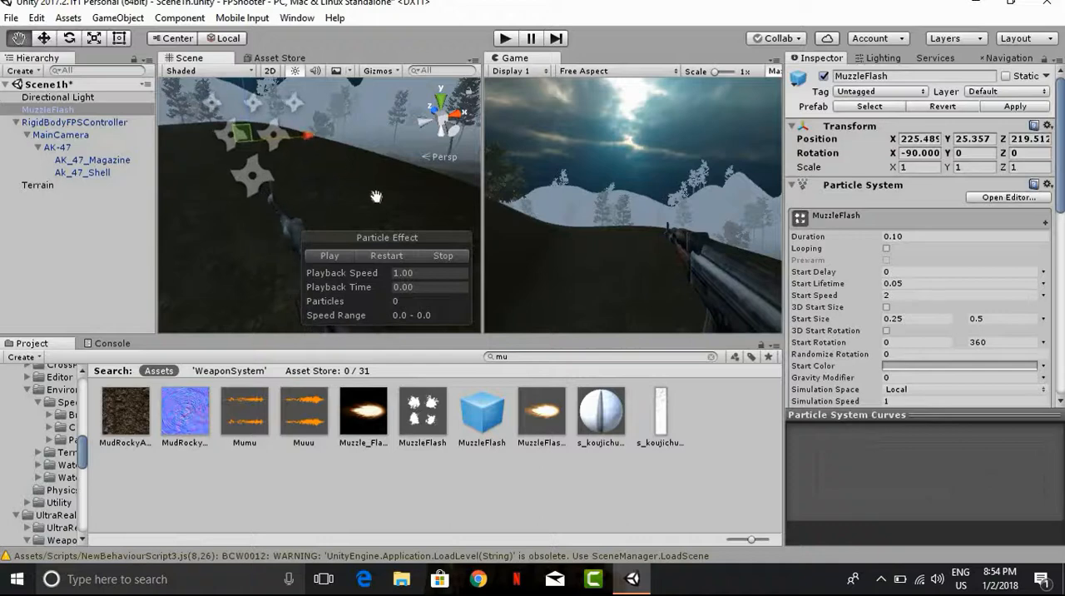
{"action": "scroll", "coordinate": [376, 196], "scroll_direction": "down", "scroll_amount": 3}
{"action": "right_click_drag", "start_coordinate": [376, 197], "coordinate": [424, 198]}
{"action": "middle_click_drag", "start_coordinate": [362, 214], "coordinate": [398, 198]}
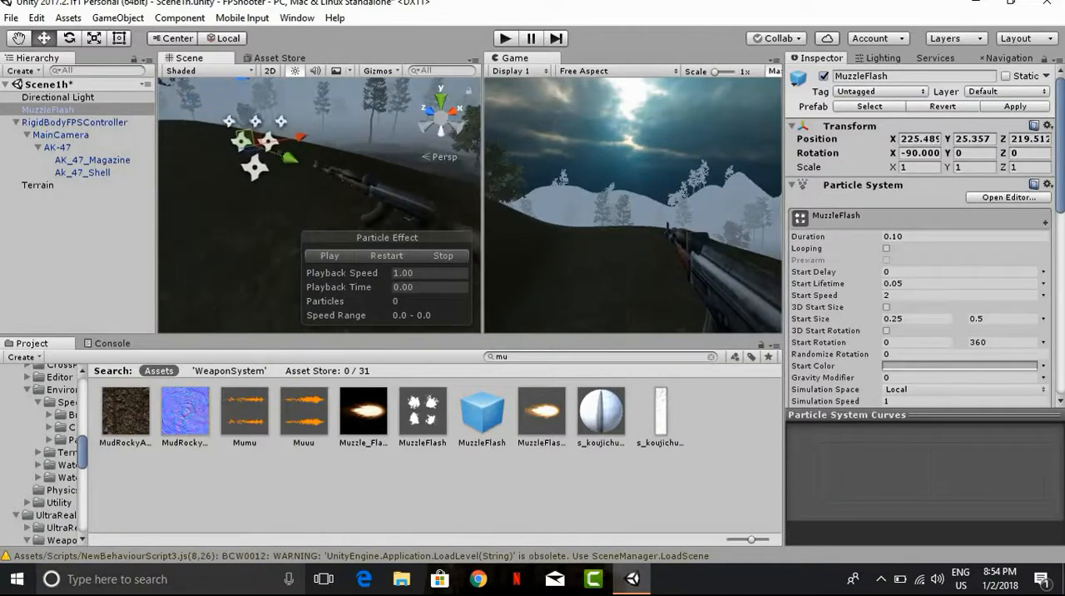
{"action": "left_click_drag", "start_coordinate": [287, 158], "coordinate": [352, 193]}
{"action": "middle_click_drag", "start_coordinate": [264, 157], "coordinate": [234, 193]}
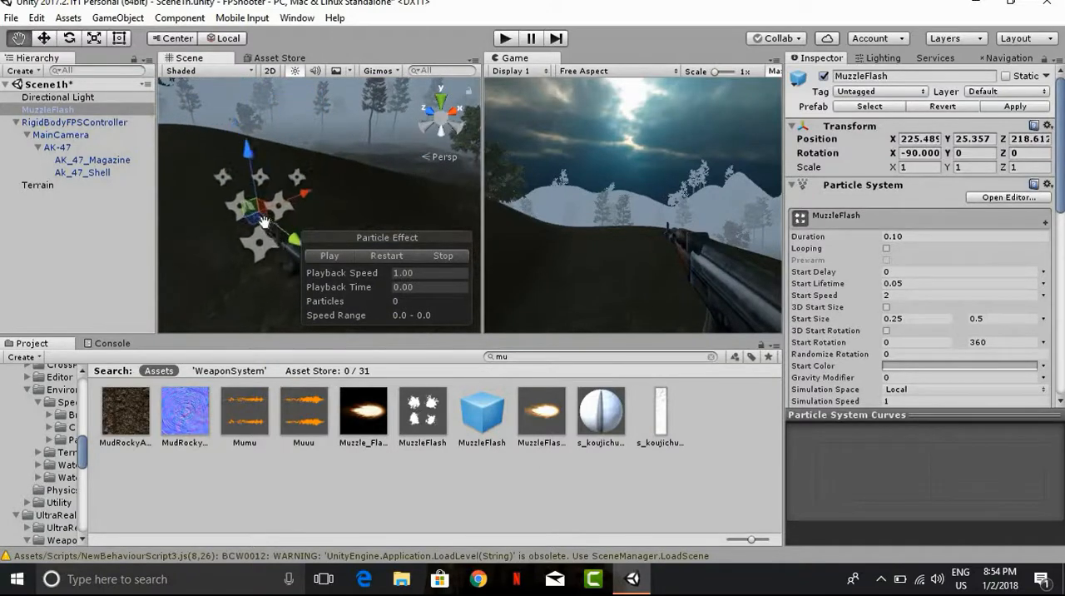
{"action": "scroll", "coordinate": [234, 193], "scroll_direction": "up", "scroll_amount": 3}
{"action": "scroll", "coordinate": [236, 191], "scroll_direction": "down", "scroll_amount": 3}
Step: Raise the MuzzleFlash to about Y 25.619 and shift it to about Z 218.811 in front of the barrel
{"action": "left_click_drag", "start_coordinate": [255, 197], "coordinate": [246, 143]}
{"action": "left_click_drag", "start_coordinate": [285, 193], "coordinate": [275, 190]}
{"action": "middle_click_drag", "start_coordinate": [324, 152], "coordinate": [407, 94]}
{"action": "right_click_drag", "start_coordinate": [343, 191], "coordinate": [330, 235]}
{"action": "scroll", "coordinate": [331, 234], "scroll_direction": "down", "scroll_amount": 4}
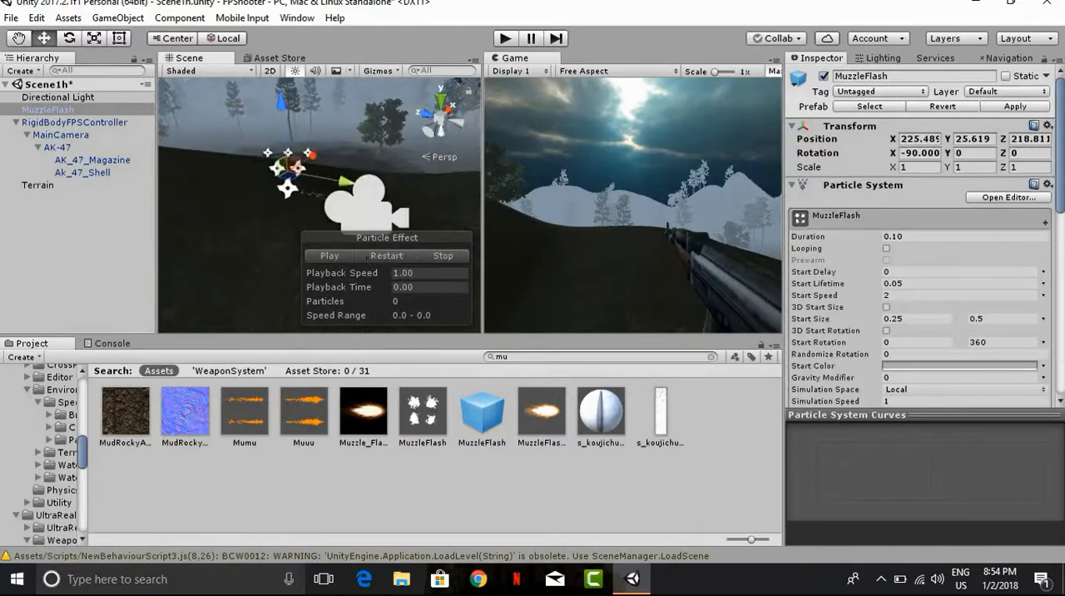
Step: Remove the Timed Destroy script from the MuzzleFlash object and preview its particle effect
{"action": "scroll", "coordinate": [895, 313], "scroll_direction": "down", "scroll_amount": 10}
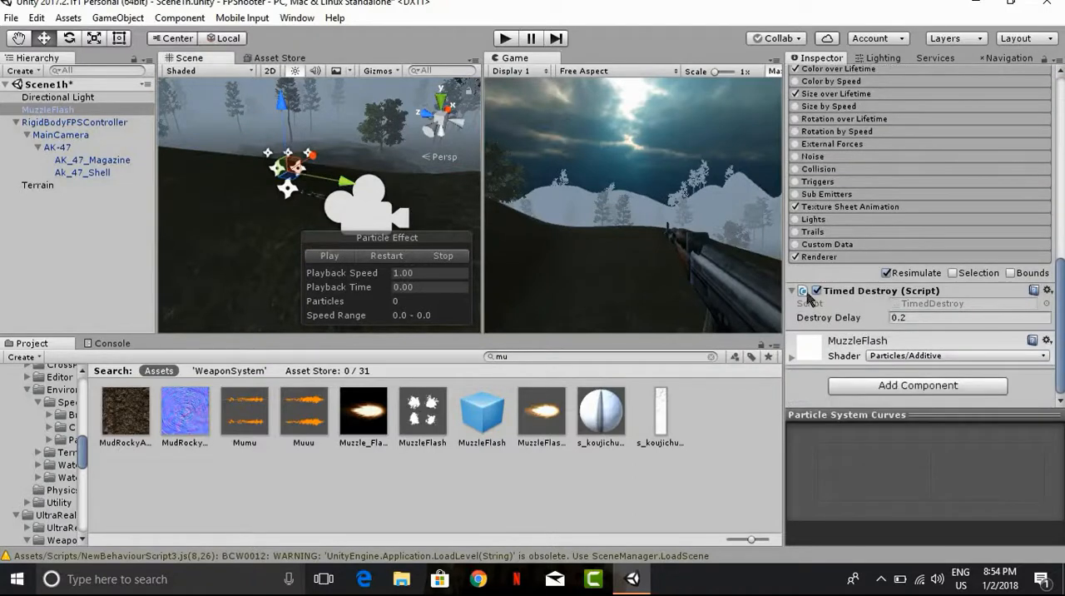
{"action": "right_click", "coordinate": [838, 290]}
{"action": "left_click", "coordinate": [905, 339]}
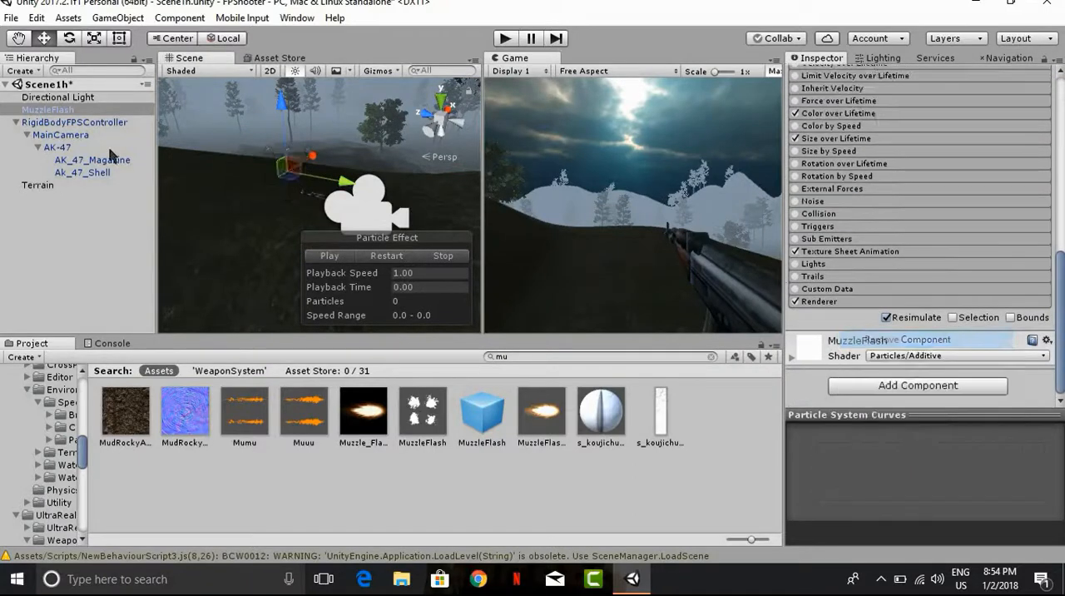
{"action": "left_click", "coordinate": [330, 255]}
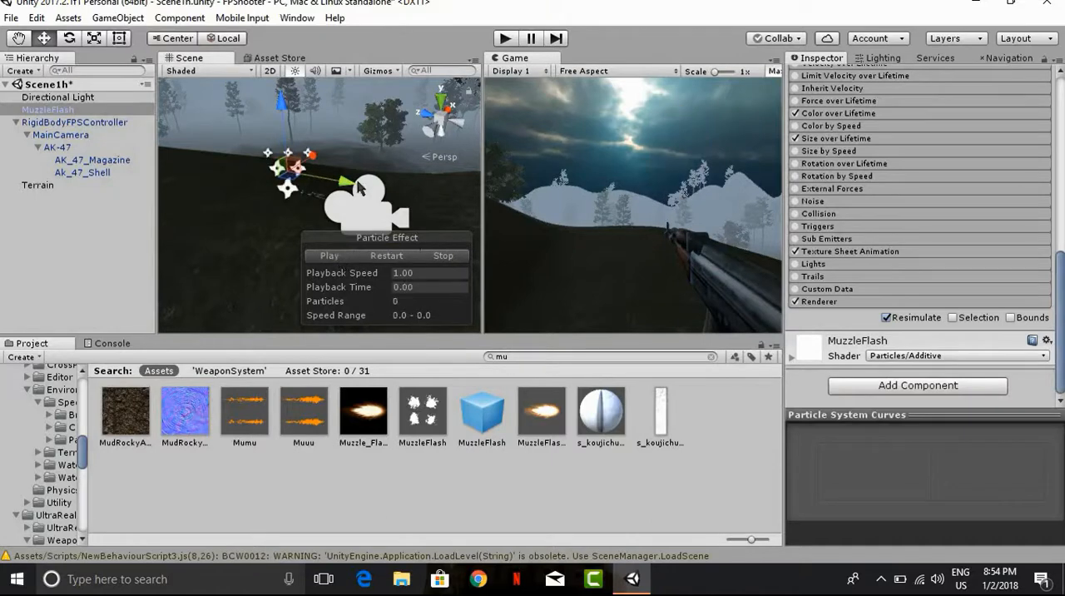
{"action": "left_click", "coordinate": [330, 255]}
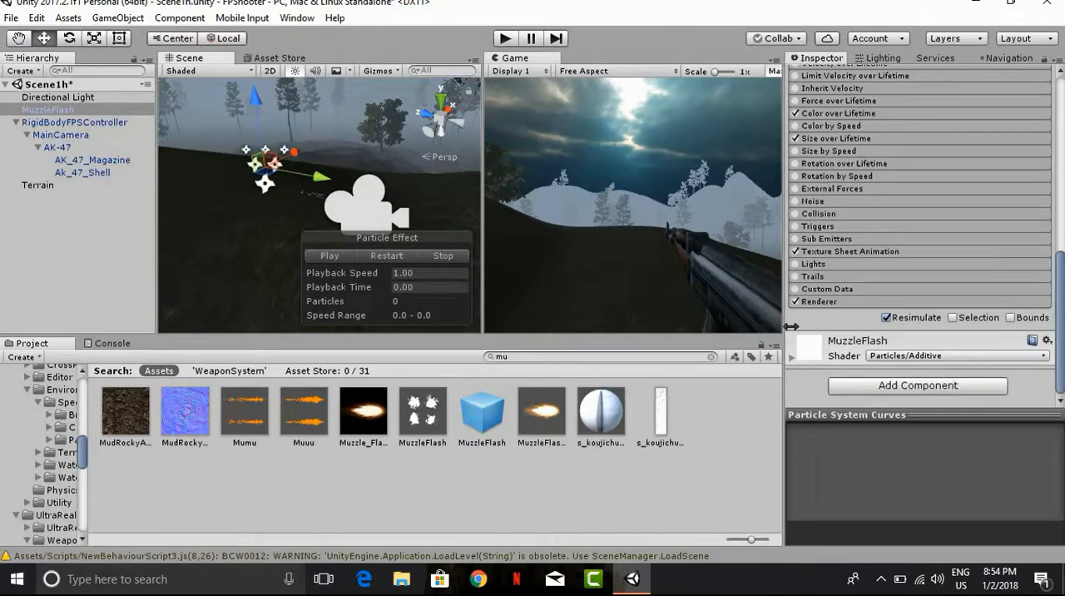
{"action": "scroll", "coordinate": [882, 275], "scroll_direction": "up", "scroll_amount": 8}
{"action": "scroll", "coordinate": [889, 260], "scroll_direction": "up", "scroll_amount": 4}
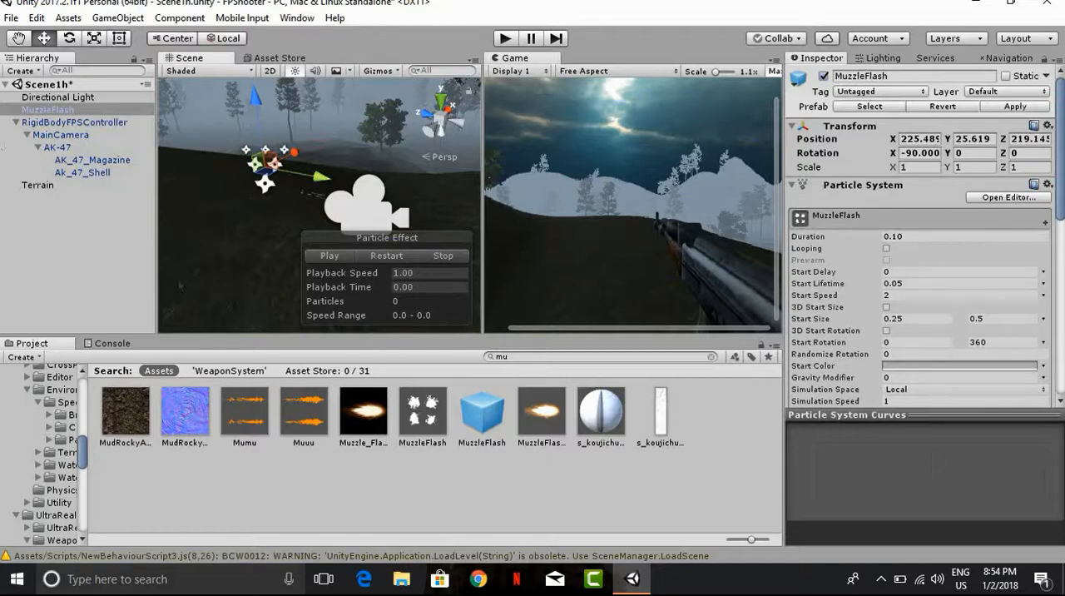
Step: Assign MuzzleFlash as the Muzzel Flash of the AK-47's Shooting script and make it a child of the AK-47
{"action": "left_click", "coordinate": [55, 147]}
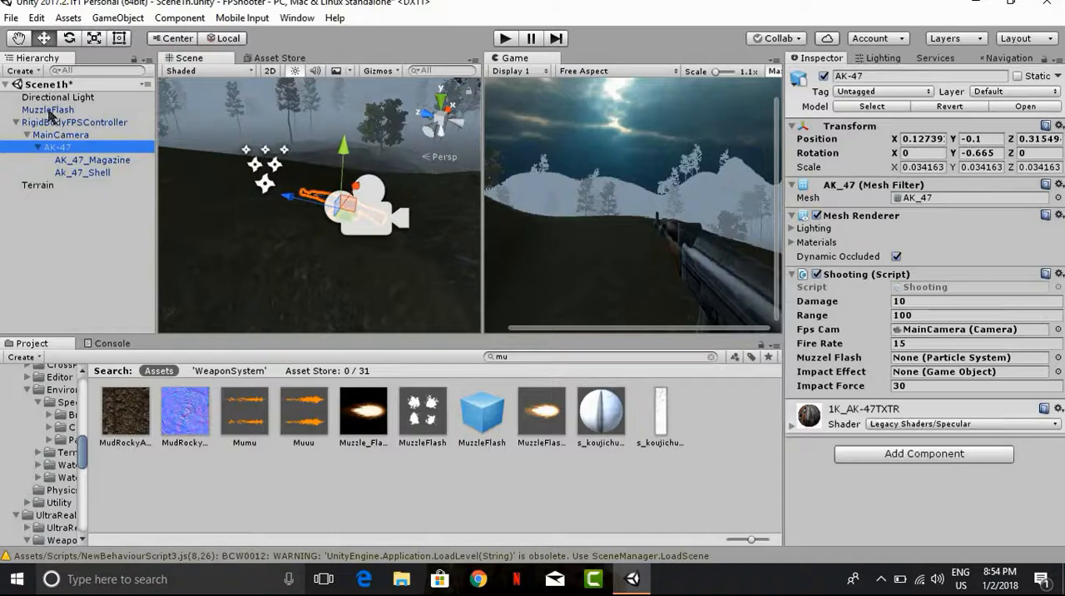
{"action": "left_click_drag", "start_coordinate": [50, 114], "coordinate": [957, 359]}
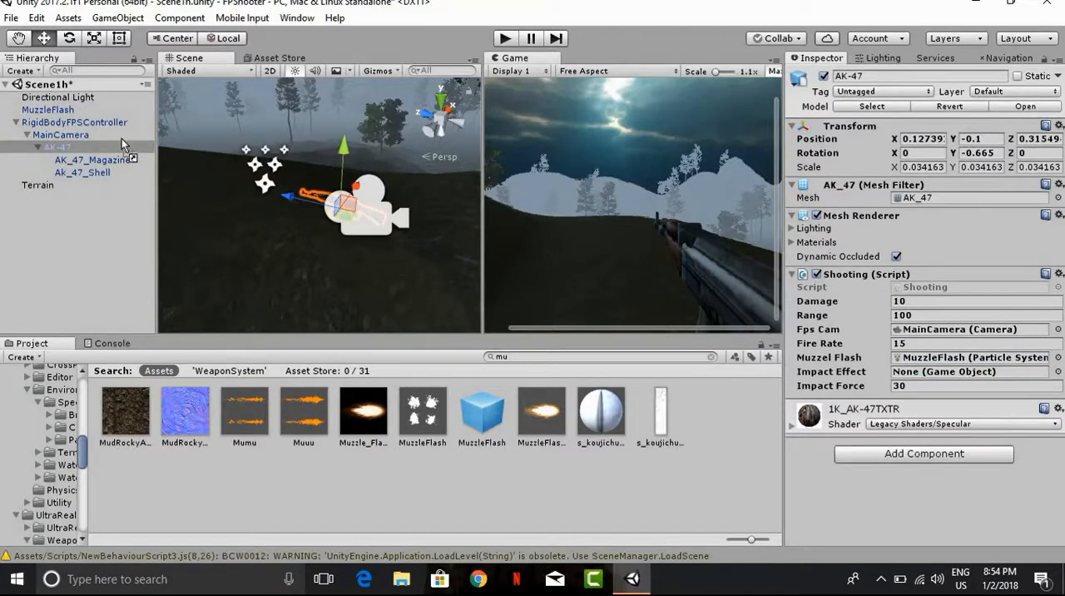
{"action": "left_click_drag", "start_coordinate": [121, 138], "coordinate": [121, 142]}
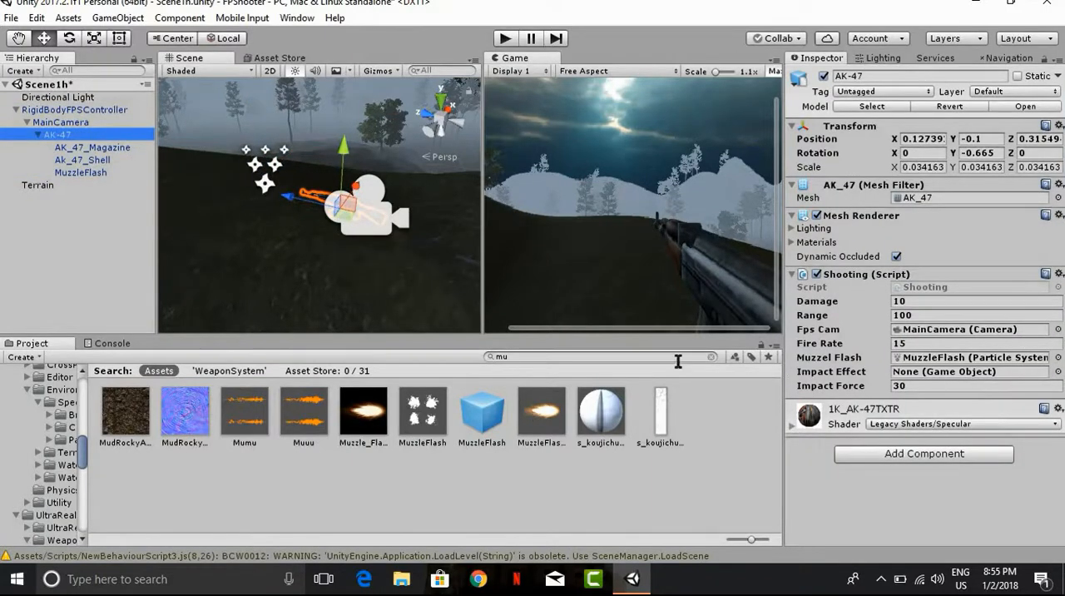
Step: Set the Impact Effect of the AK-47's Shooting script to the BulletHit prefab
{"action": "left_click", "coordinate": [1058, 372]}
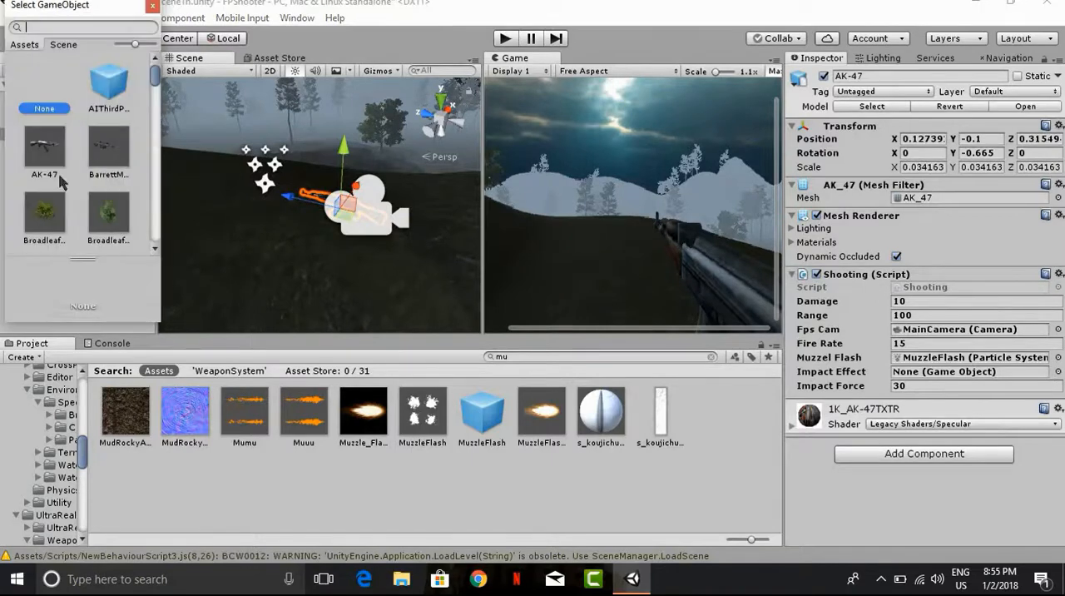
{"action": "scroll", "coordinate": [139, 135], "scroll_direction": "down", "scroll_amount": 4}
{"action": "scroll", "coordinate": [100, 112], "scroll_direction": "up", "scroll_amount": 1}
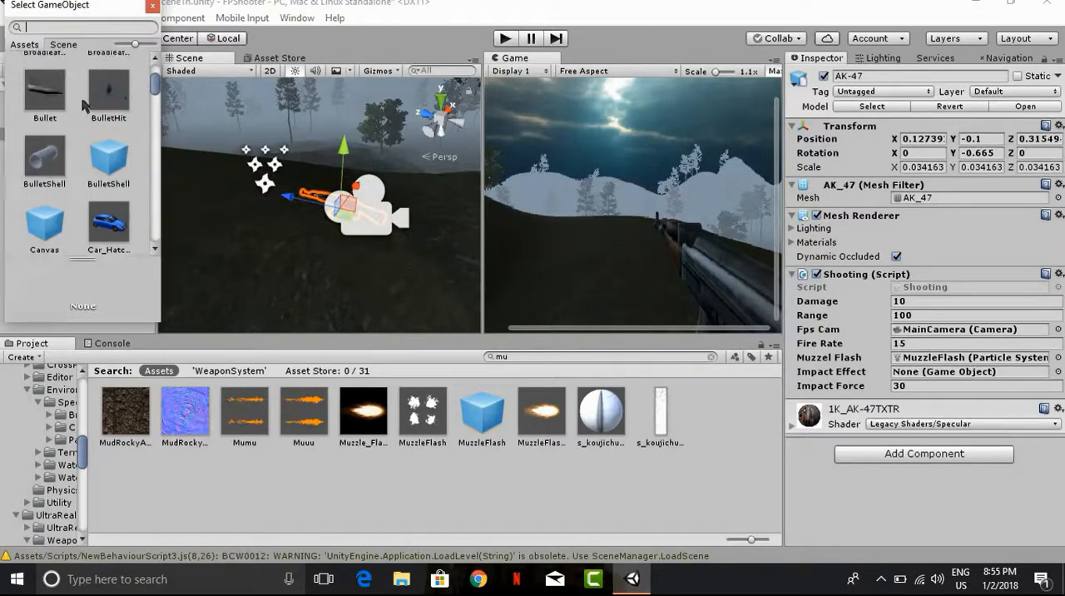
{"action": "double_click", "coordinate": [98, 105]}
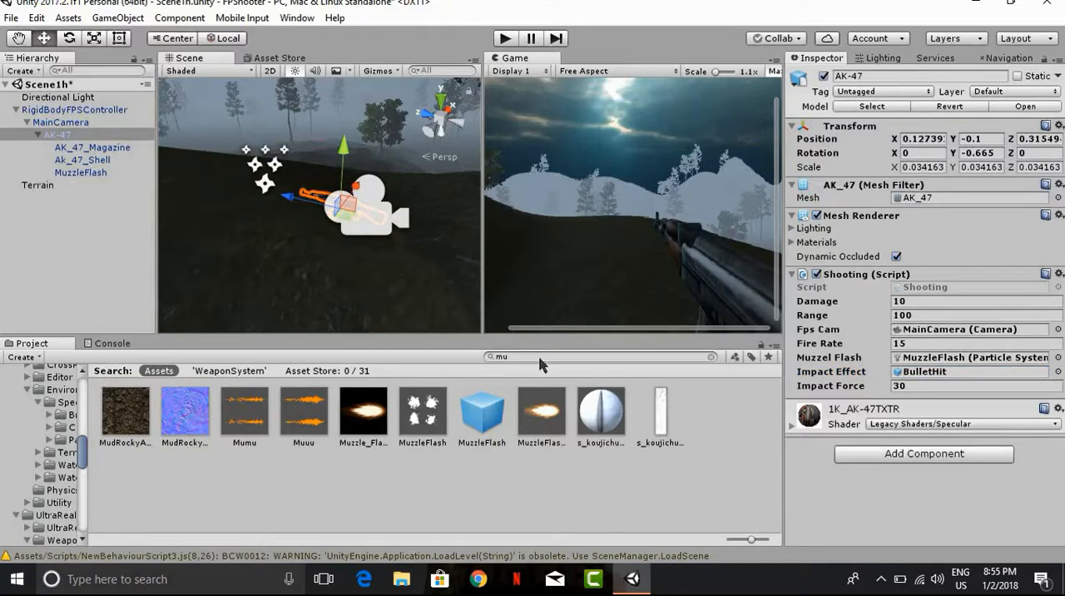
Step: Clear the asset search, find the FireSound script in the Scripts folder and attach it to the AK-47
{"action": "key", "text": "BackSpace"}
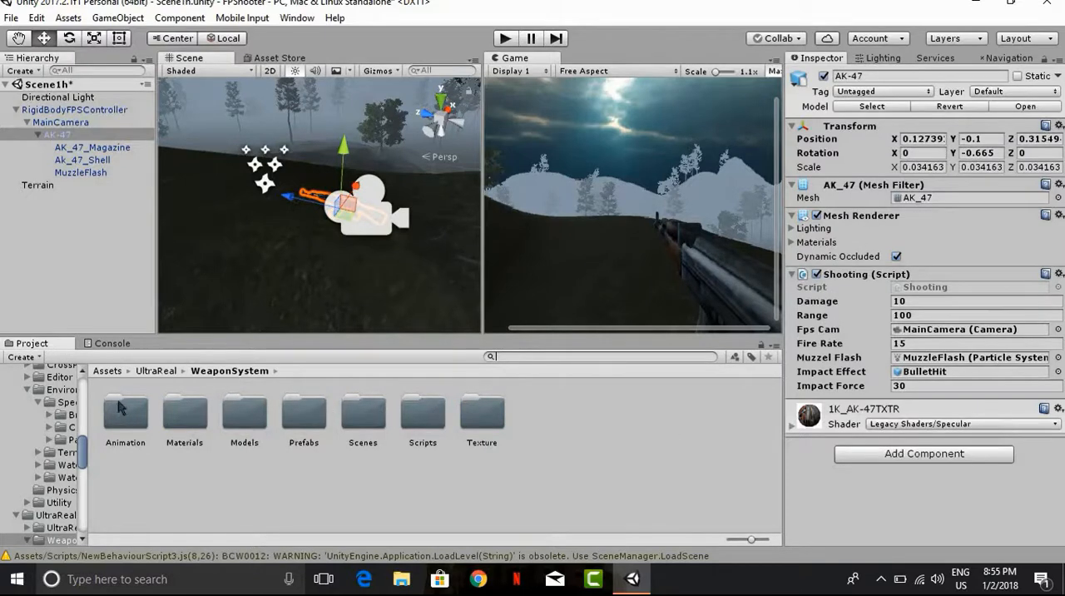
{"action": "left_click", "coordinate": [106, 372]}
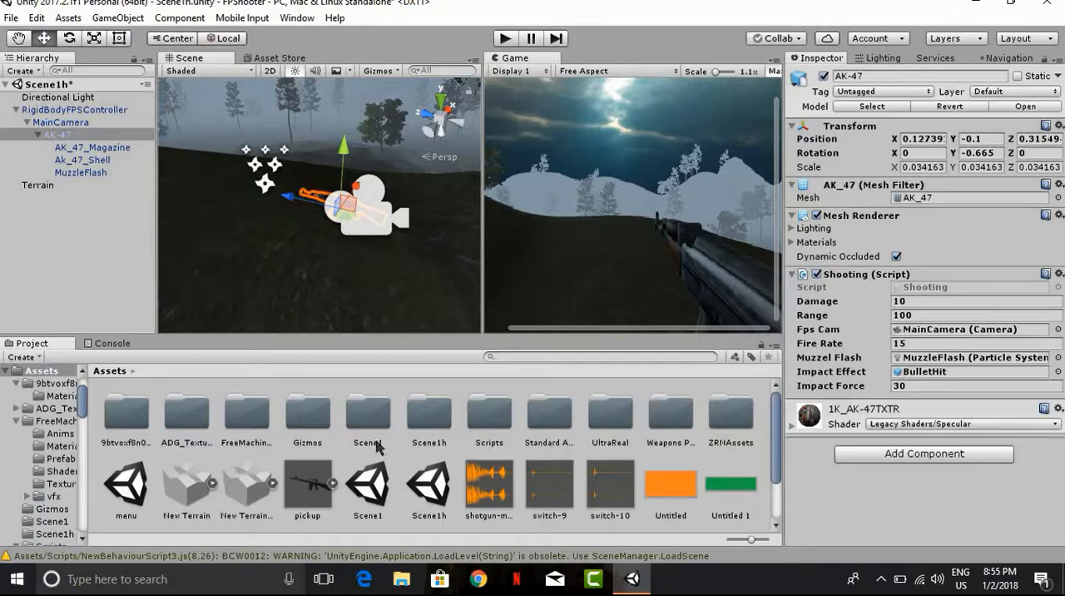
{"action": "double_click", "coordinate": [488, 416]}
{"action": "scroll", "coordinate": [383, 439], "scroll_direction": "down", "scroll_amount": 3}
{"action": "scroll", "coordinate": [383, 436], "scroll_direction": "up", "scroll_amount": 2}
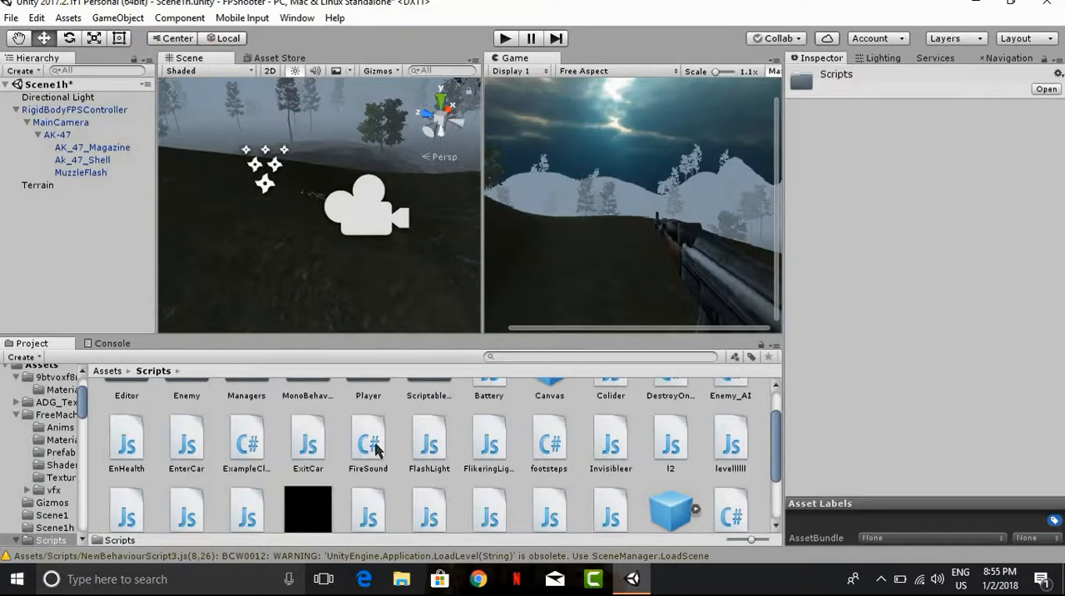
{"action": "scroll", "coordinate": [376, 450], "scroll_direction": "down", "scroll_amount": 2}
{"action": "scroll", "coordinate": [375, 445], "scroll_direction": "up", "scroll_amount": 3}
{"action": "left_click_drag", "start_coordinate": [372, 444], "coordinate": [58, 134]}
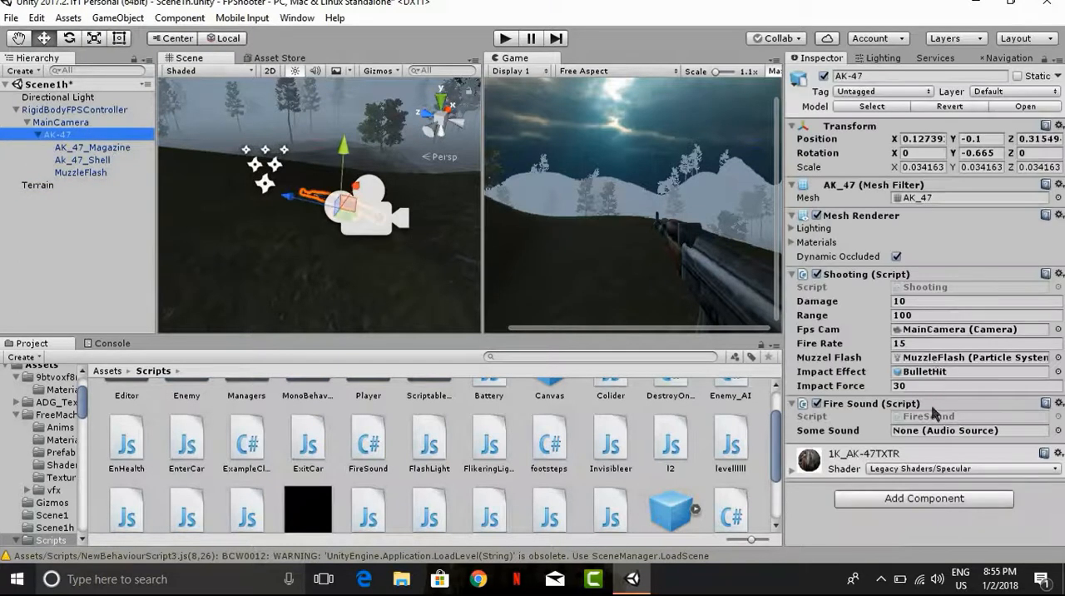
Step: Create an Audio Source object in the scene and turn off its Play On Awake option
{"action": "left_click", "coordinate": [96, 215]}
{"action": "right_click", "coordinate": [96, 204]}
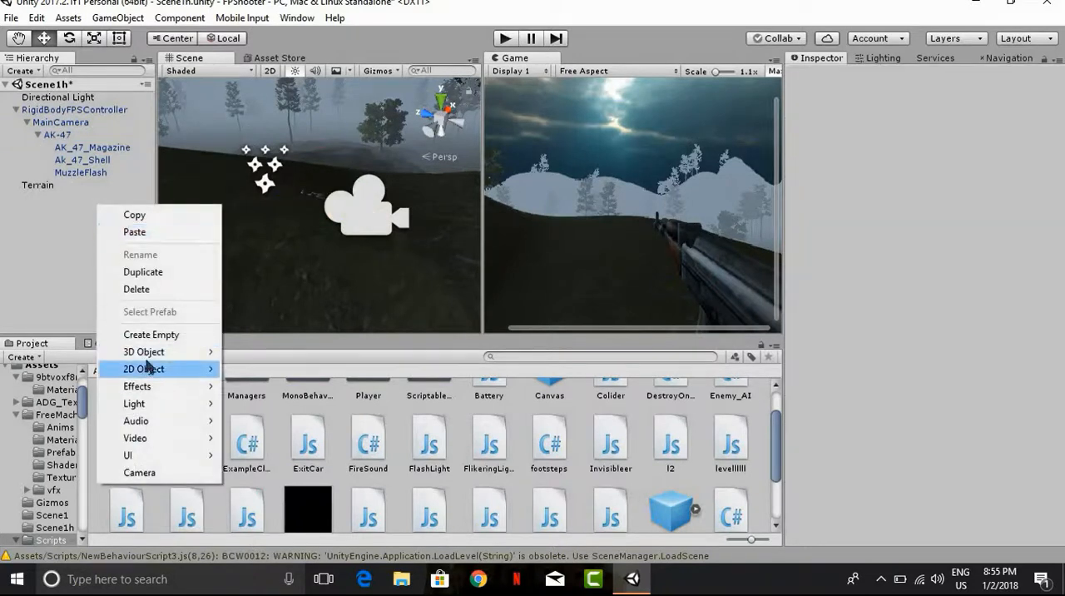
{"action": "mouse_move", "coordinate": [145, 421]}
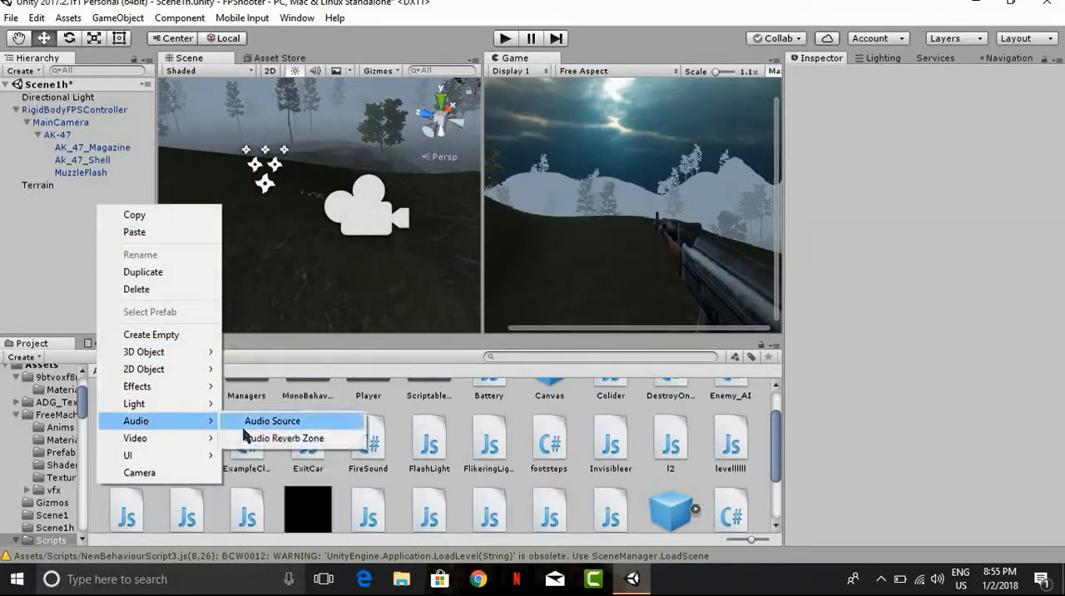
{"action": "left_click", "coordinate": [254, 420]}
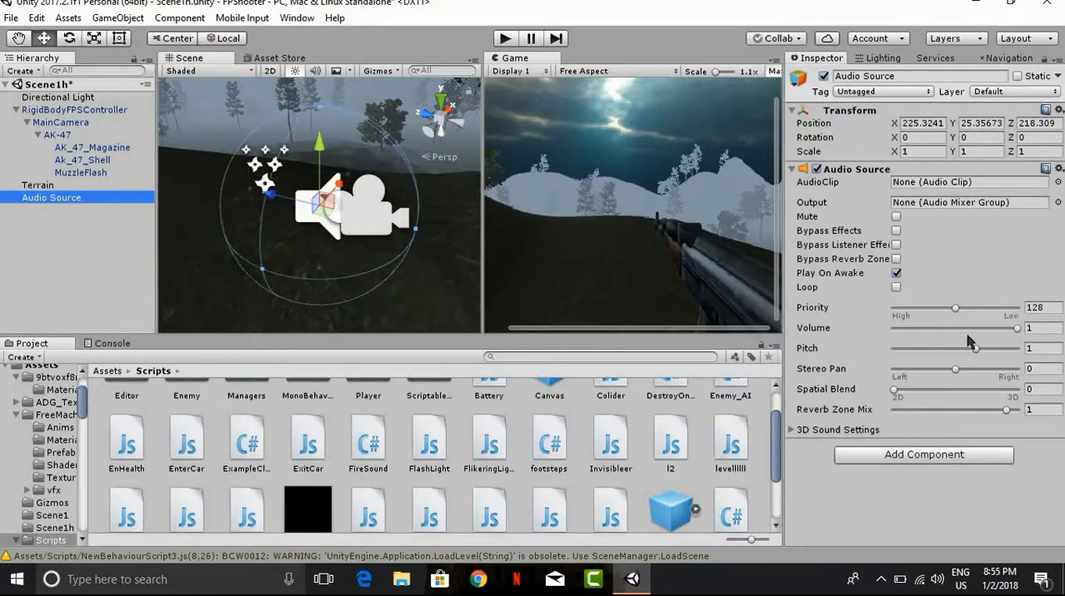
{"action": "left_click", "coordinate": [896, 273]}
Step: Give the Audio Source the shotgun-mossberg590 clip and assign it as Some Sound in the AK-47's Fire Sound script
{"action": "left_click", "coordinate": [116, 371]}
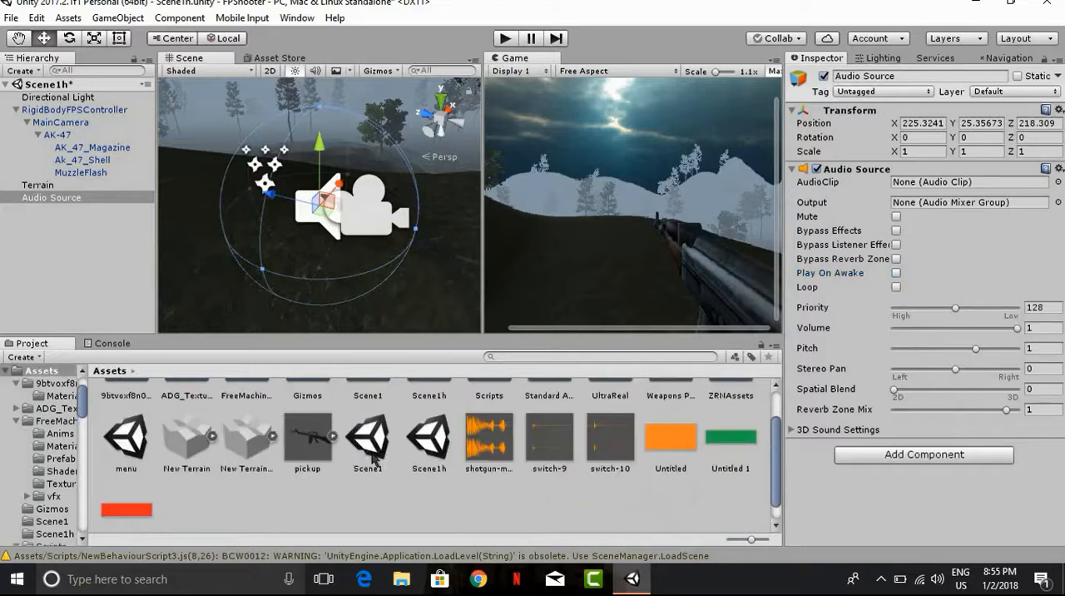
{"action": "left_click_drag", "start_coordinate": [483, 455], "coordinate": [970, 185]}
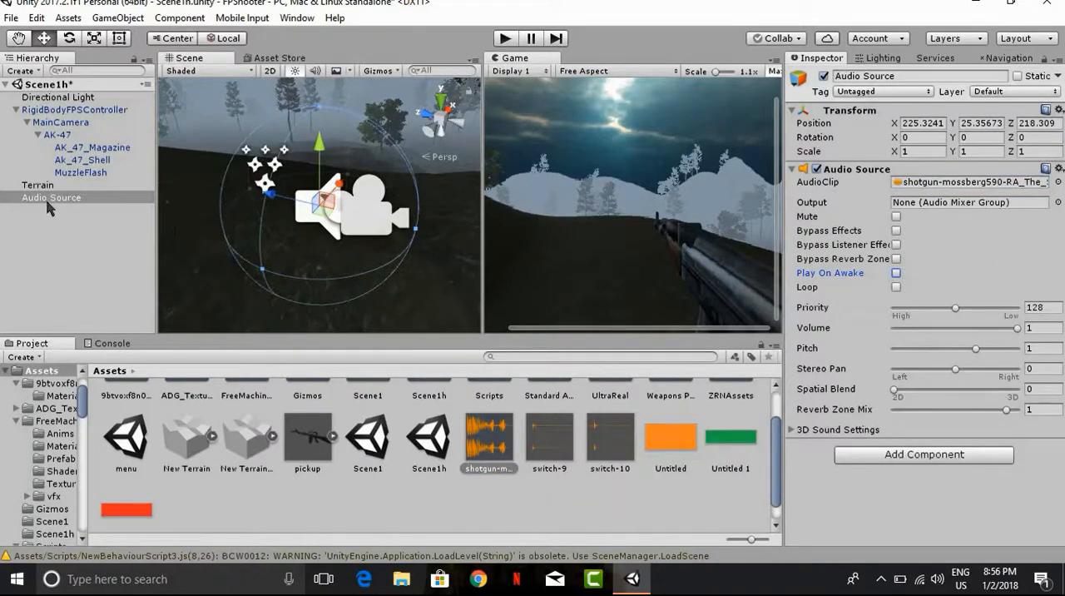
{"action": "left_click", "coordinate": [63, 135]}
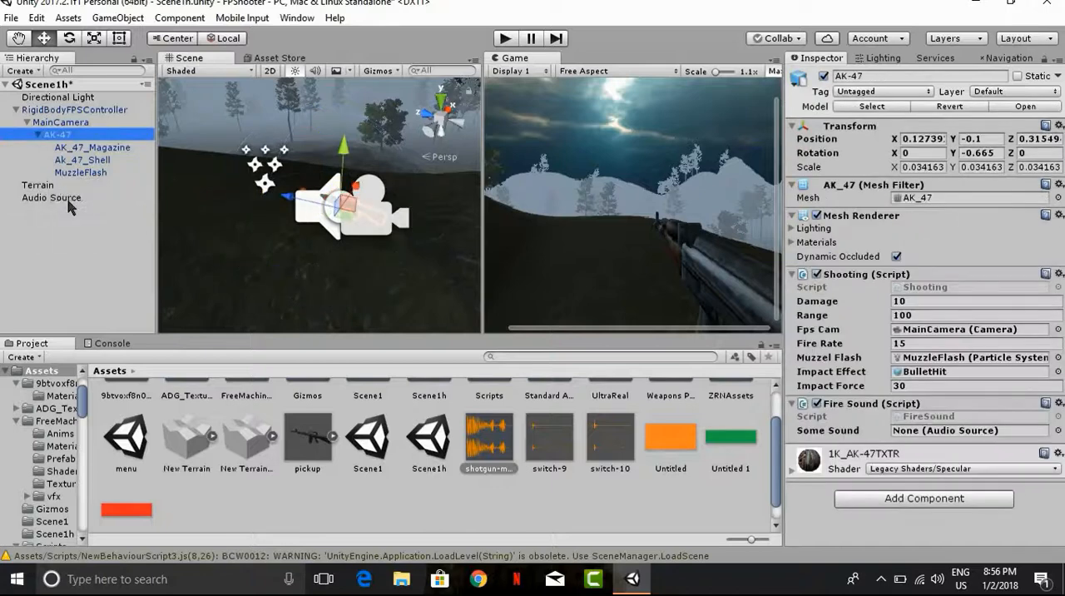
{"action": "left_click_drag", "start_coordinate": [68, 200], "coordinate": [970, 430]}
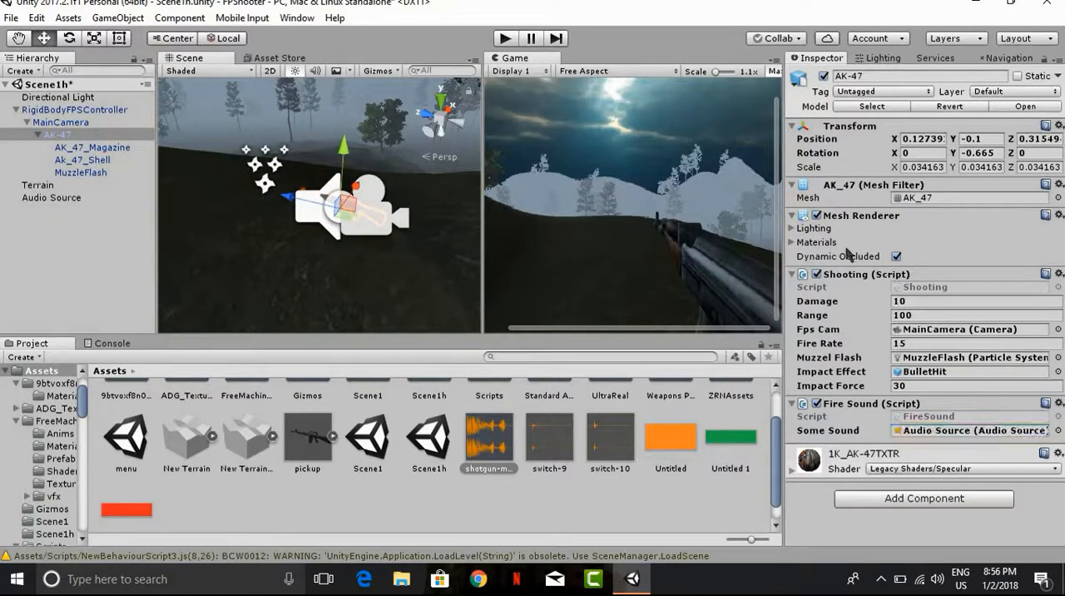
Step: Run the game and fire the AK-47 at the terrain to test the shooting, flash and impact effects
{"action": "left_click", "coordinate": [507, 40]}
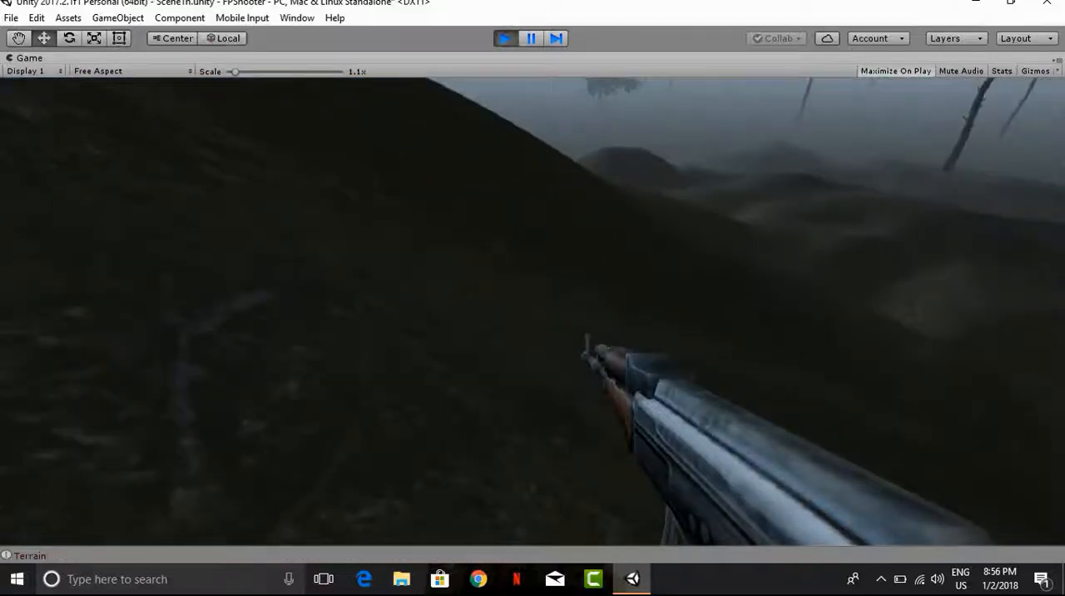
{"action": "left_click", "coordinate": [532, 312]}
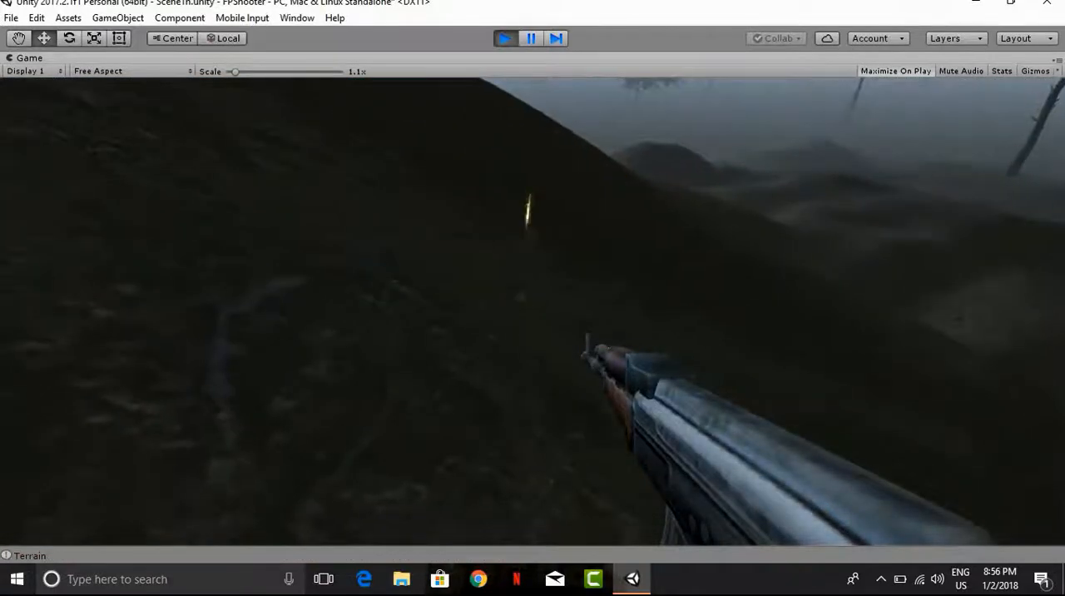
{"action": "left_click", "coordinate": [532, 311]}
{"action": "left_click", "coordinate": [532, 312]}
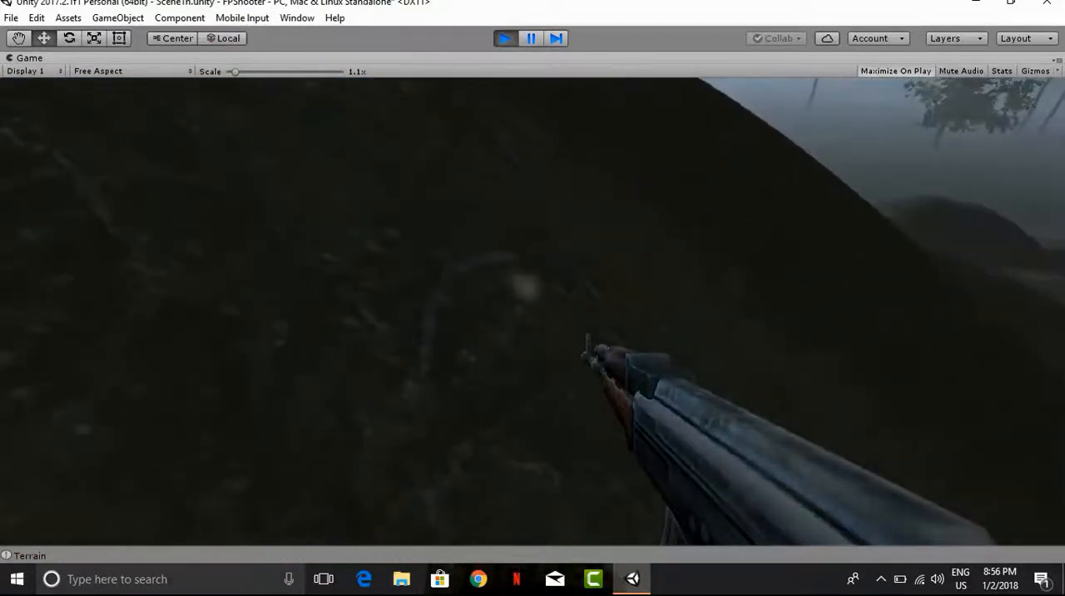
{"action": "left_click", "coordinate": [532, 311]}
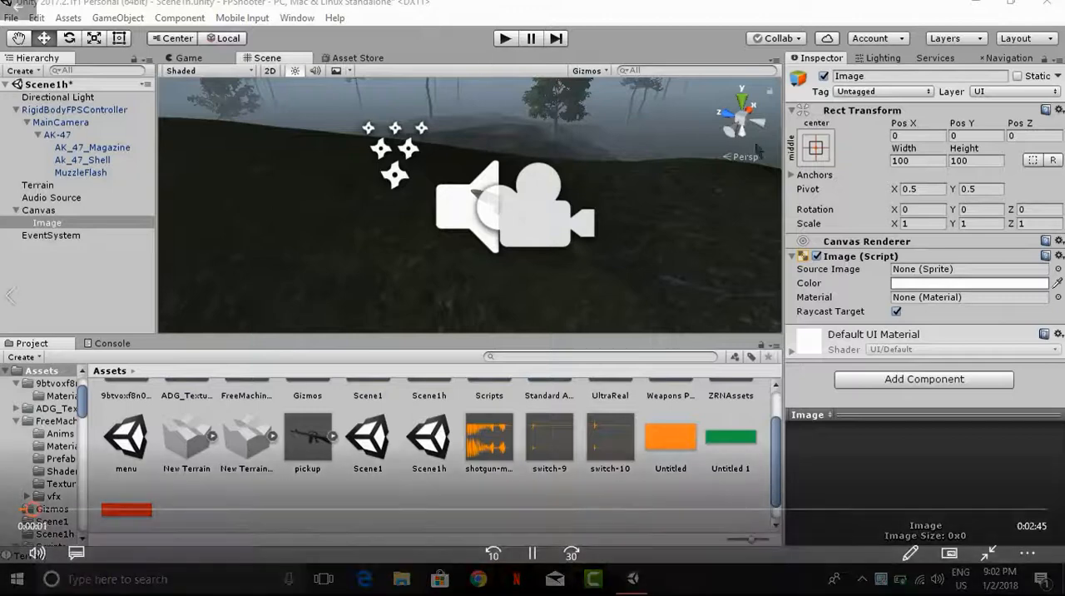
Step: Delete the Image, its Canvas and the EventSystem from the scene
{"action": "middle_click_drag", "start_coordinate": [509, 137], "coordinate": [499, 158]}
{"action": "right_click", "coordinate": [88, 222]}
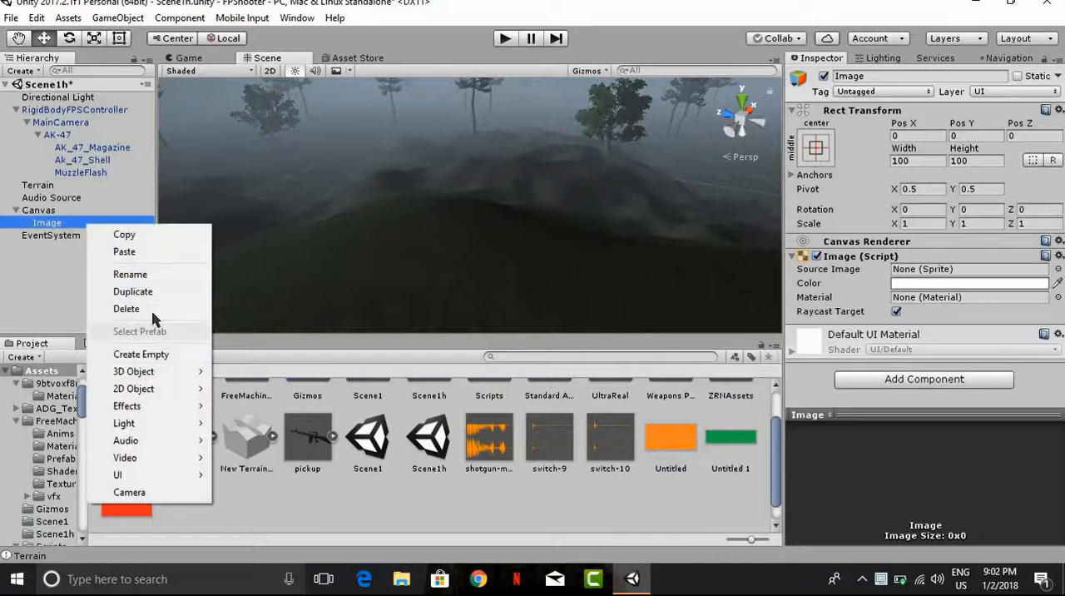
{"action": "left_click", "coordinate": [151, 309]}
{"action": "left_click", "coordinate": [38, 210]}
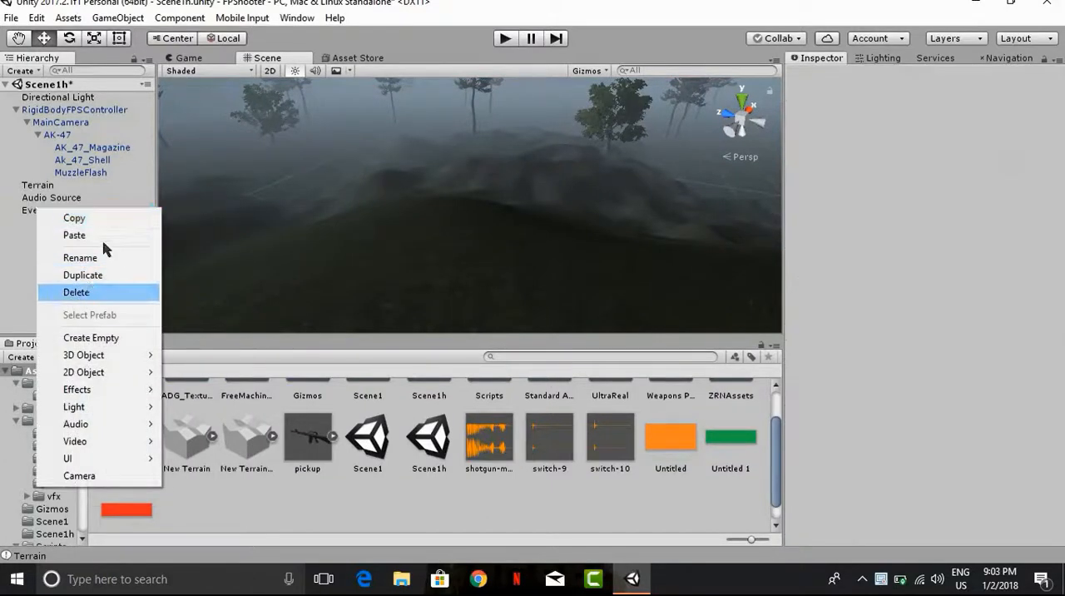
{"action": "left_click", "coordinate": [75, 291]}
{"action": "right_click", "coordinate": [53, 211]}
{"action": "left_click", "coordinate": [87, 294]}
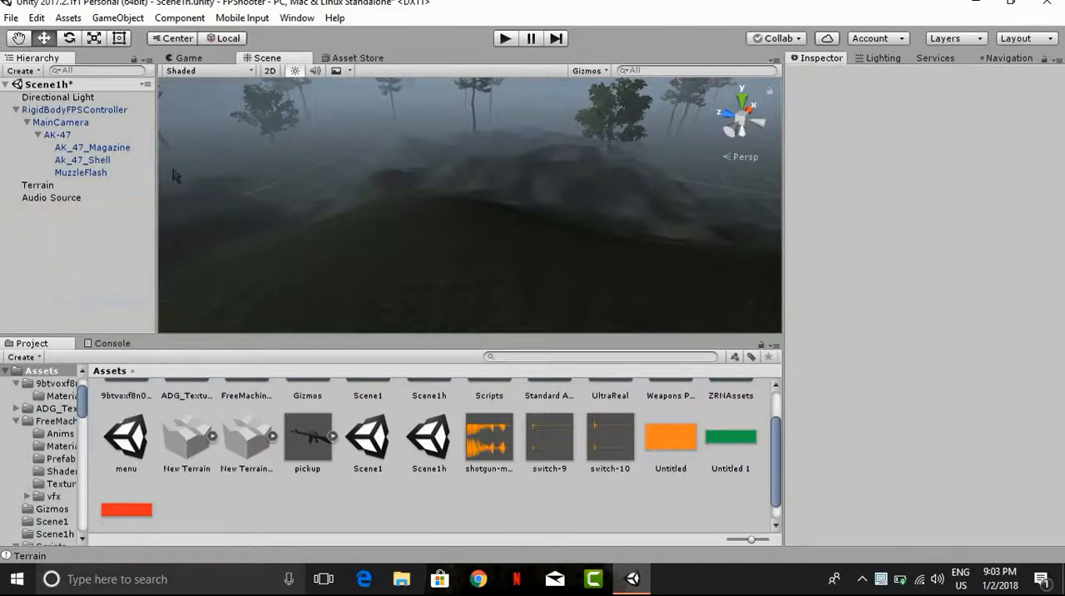
Step: Collapse the RigidBodyFPSController's children in the hierarchy and look across the foggy terrain
{"action": "left_click", "coordinate": [15, 109]}
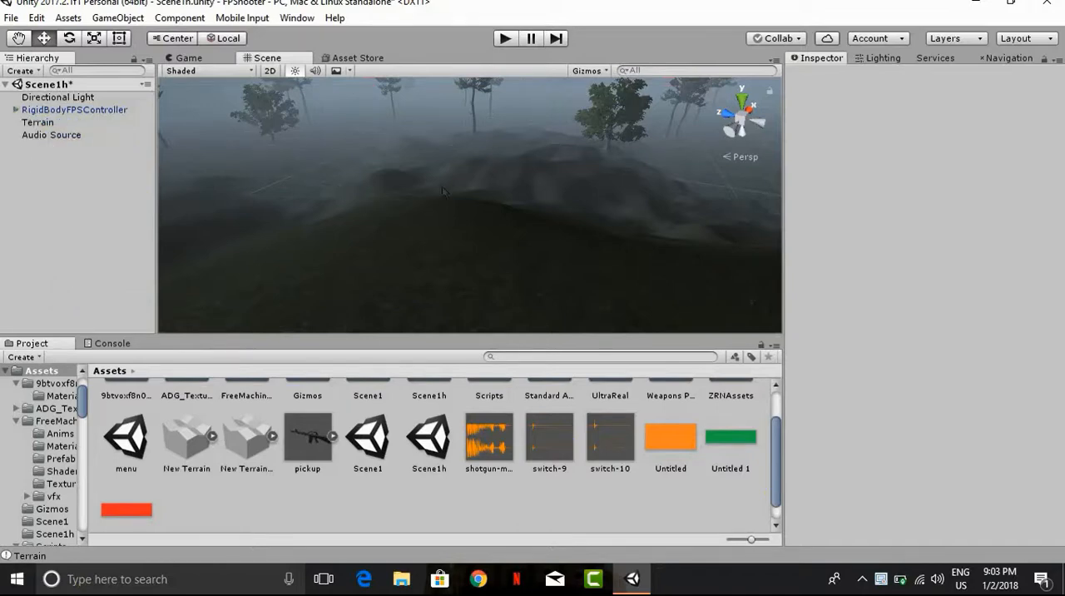
{"action": "left_click_drag", "start_coordinate": [371, 137], "coordinate": [330, 122], "text": "alt"}
{"action": "right_click_drag", "start_coordinate": [330, 122], "coordinate": [214, 70]}
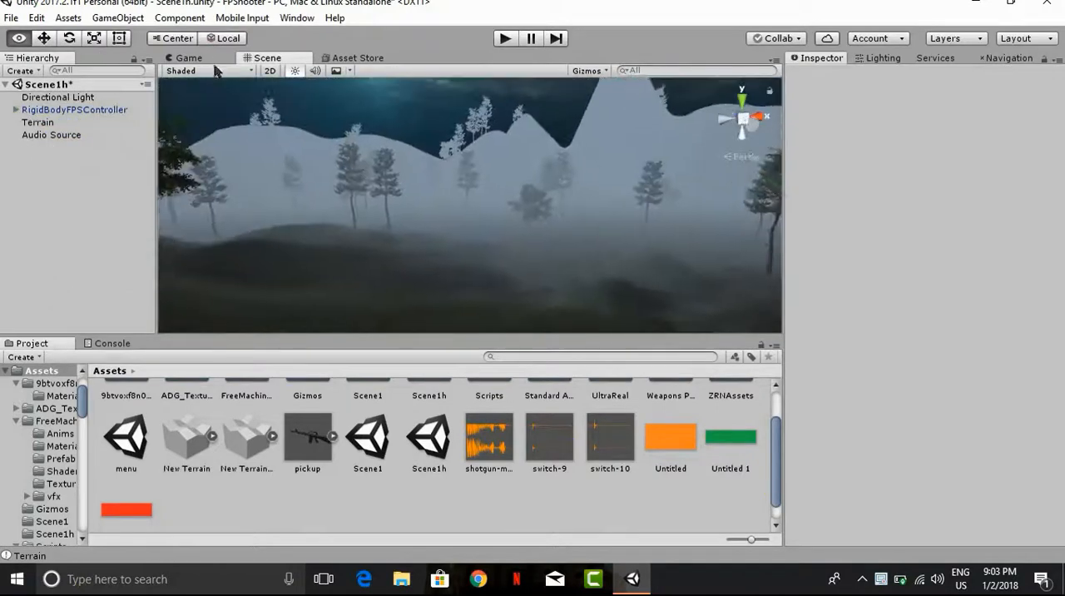
Step: Add a UI Image to the scene on a new Canvas
{"action": "left_click", "coordinate": [190, 58]}
{"action": "scroll", "coordinate": [525, 226], "scroll_direction": "down", "scroll_amount": 1}
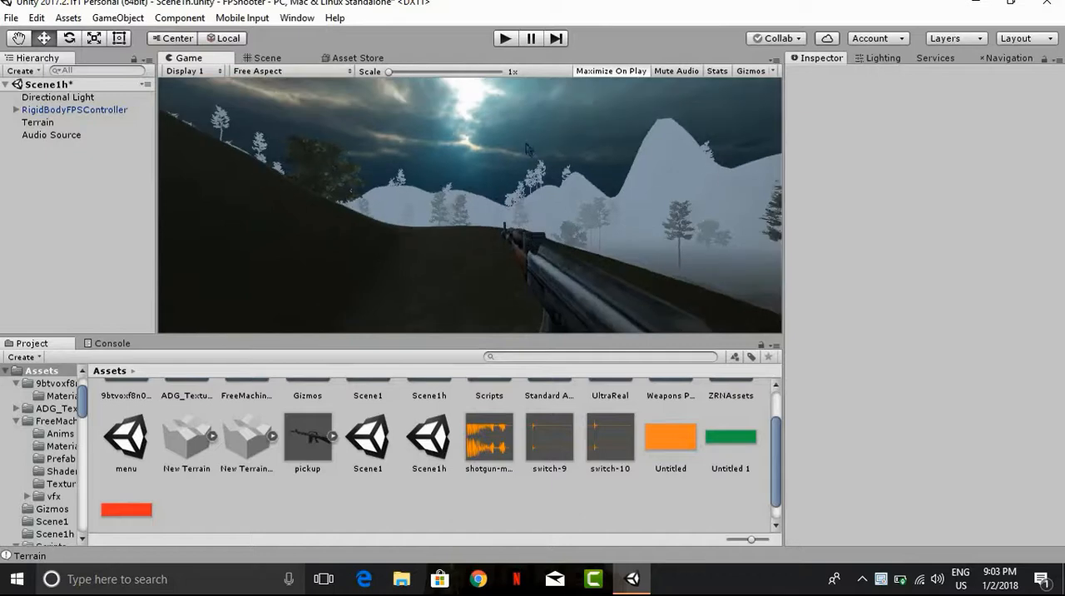
{"action": "left_click", "coordinate": [267, 59]}
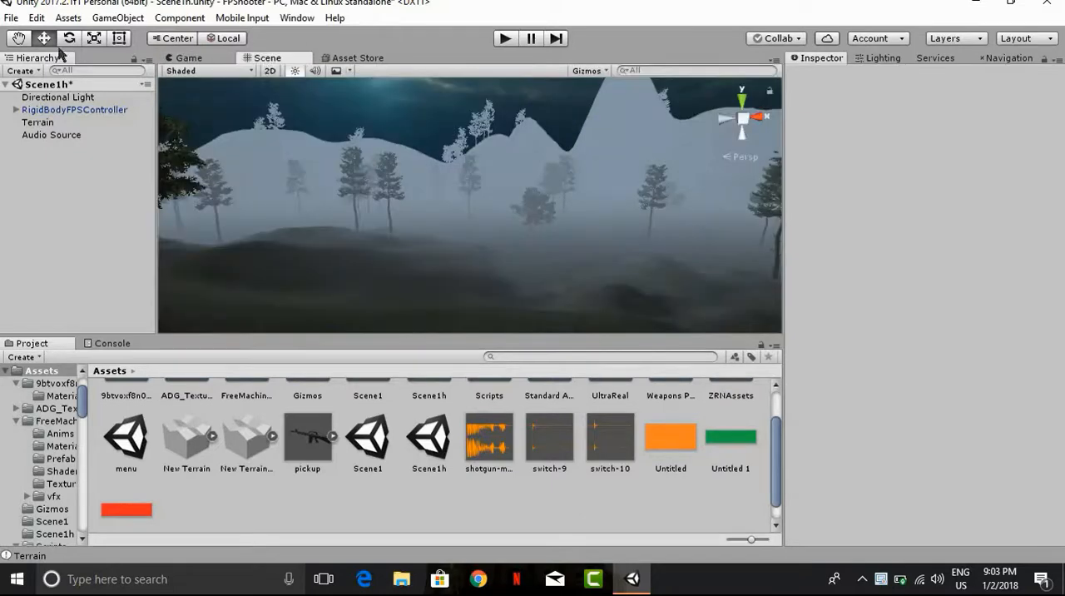
{"action": "left_click", "coordinate": [21, 72]}
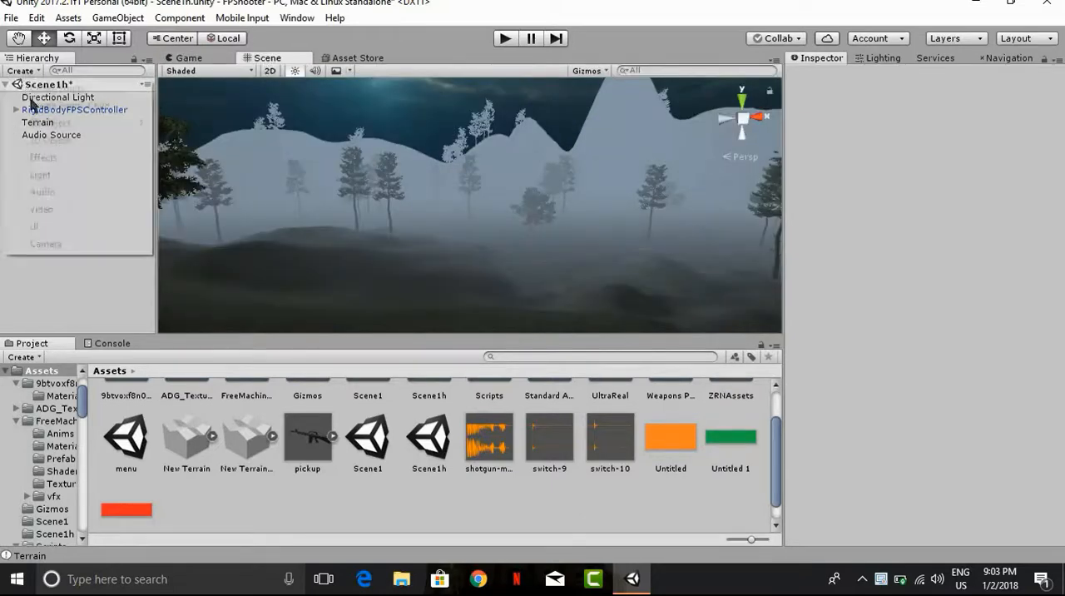
{"action": "mouse_move", "coordinate": [78, 227]}
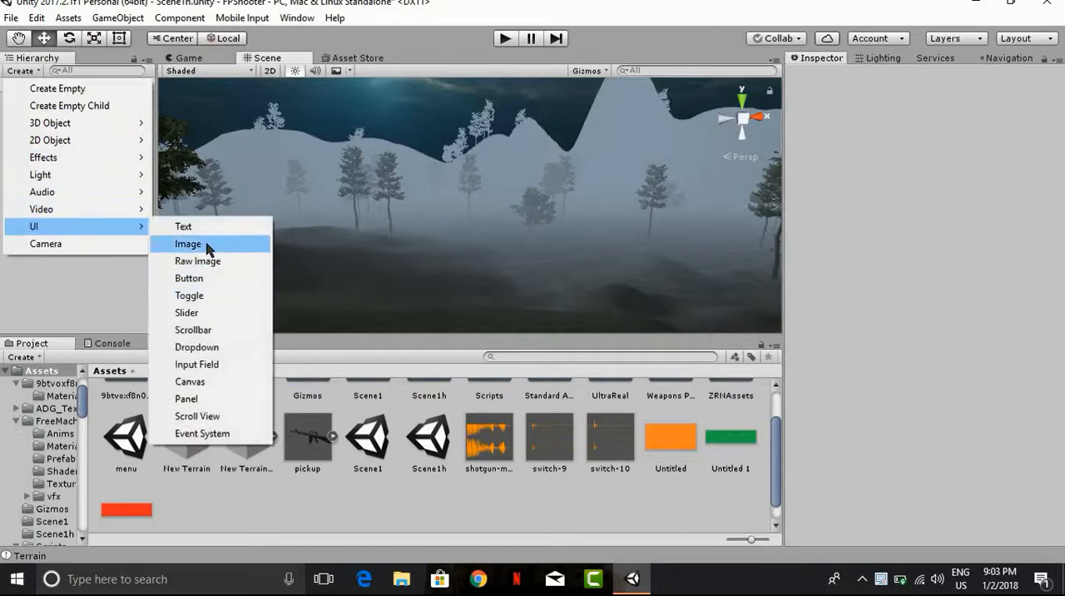
{"action": "left_click", "coordinate": [208, 244]}
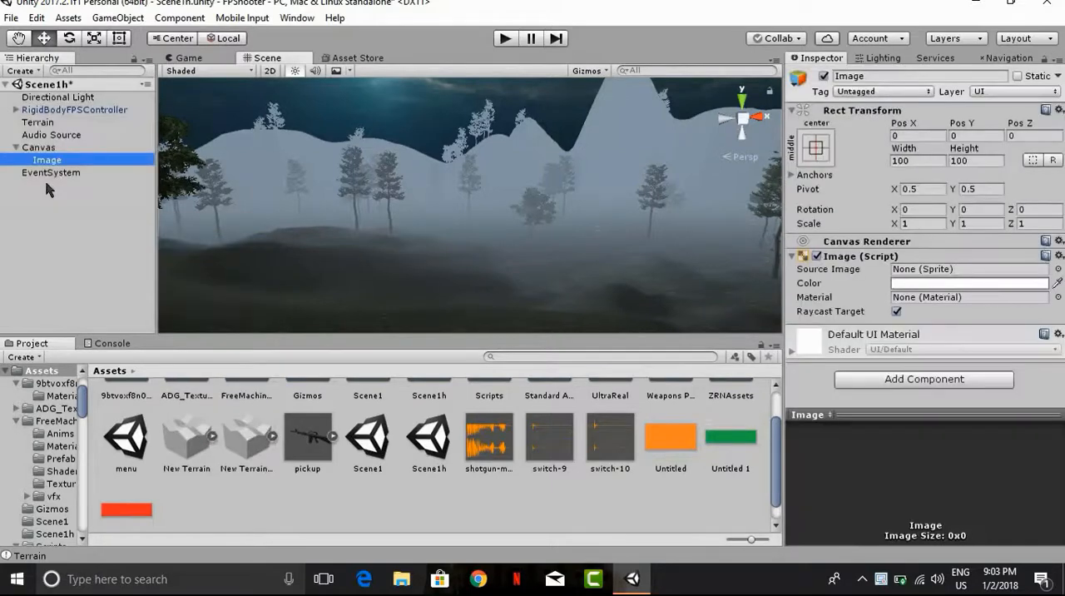
Step: Scale the Image to 0.5 on X, Y and Z while viewing it in the Game view
{"action": "left_click", "coordinate": [202, 58]}
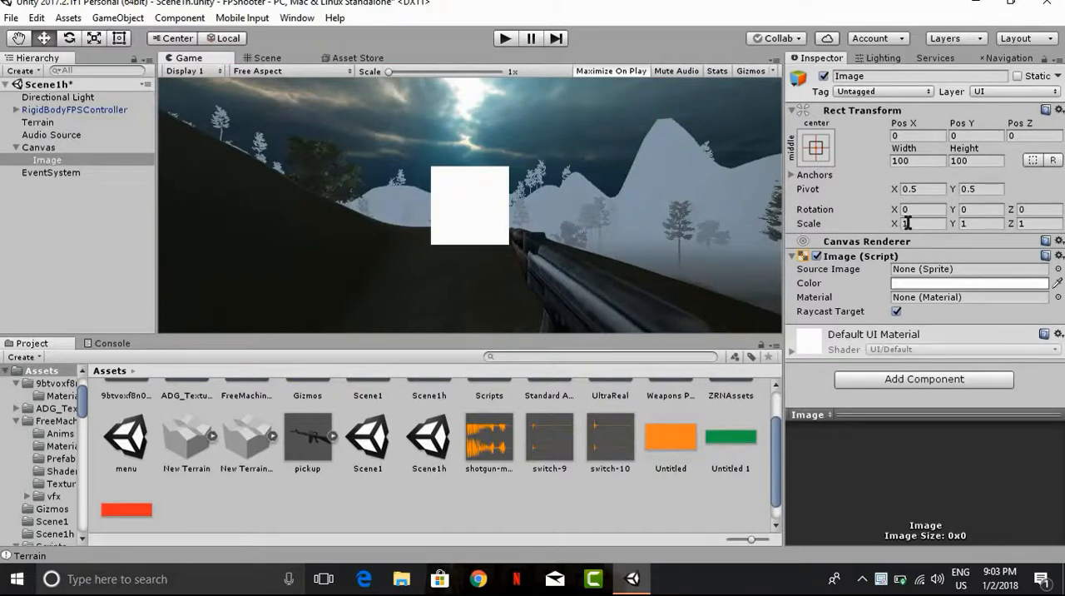
{"action": "type", "text": "0.5"}
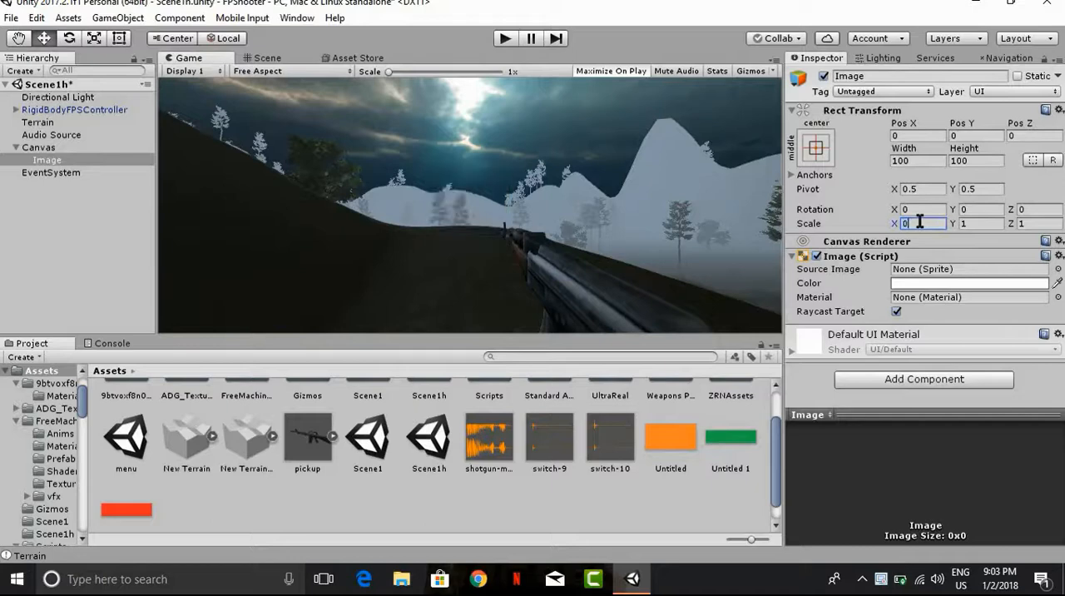
{"action": "left_click", "coordinate": [975, 221]}
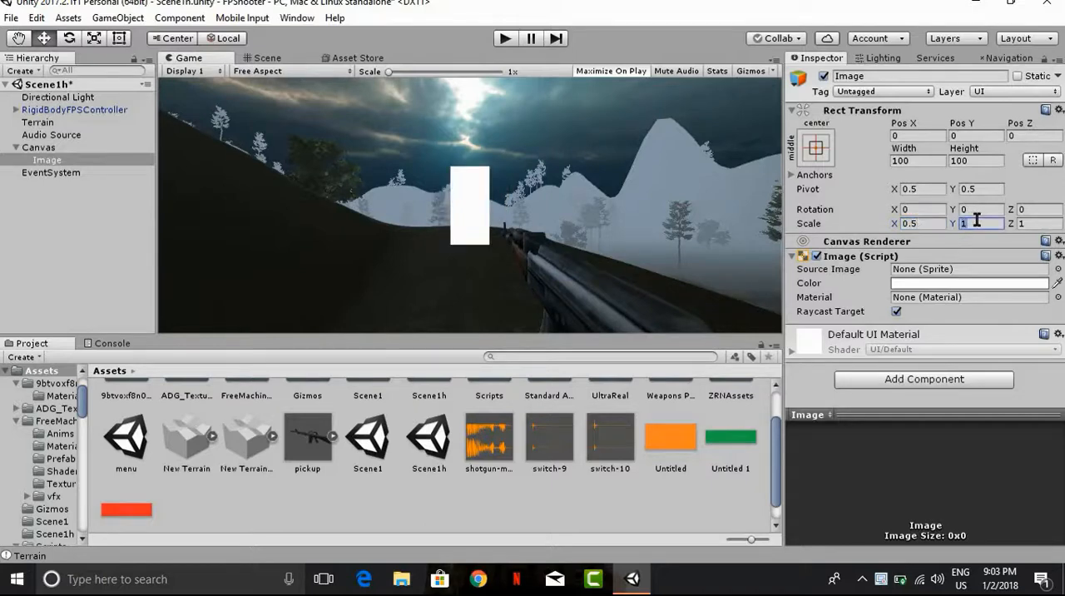
{"action": "type", "text": "0.5"}
{"action": "left_click", "coordinate": [1038, 223]}
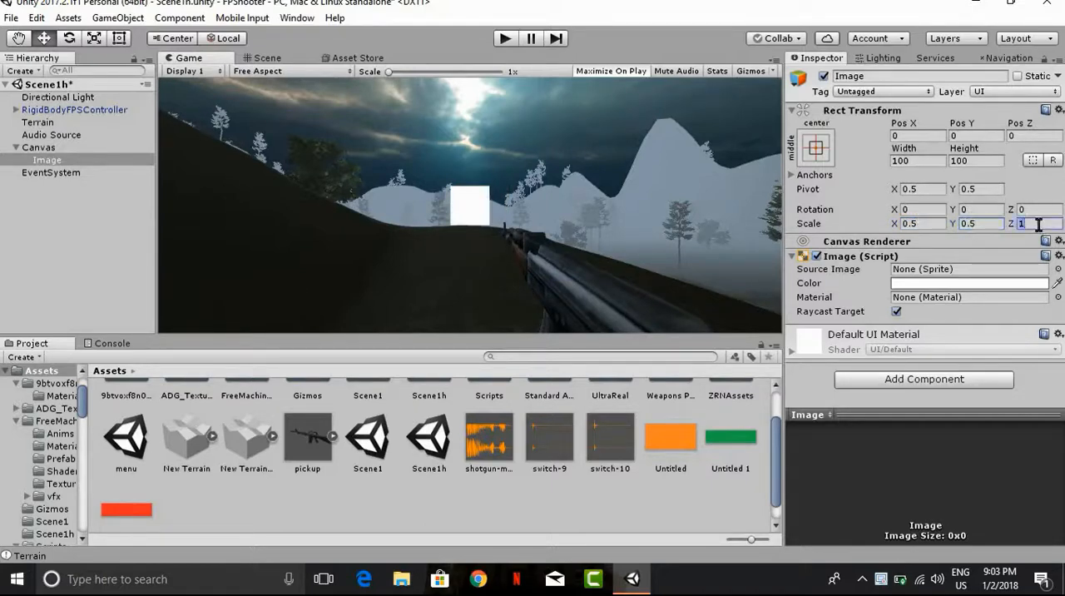
{"action": "type", "text": "0.5"}
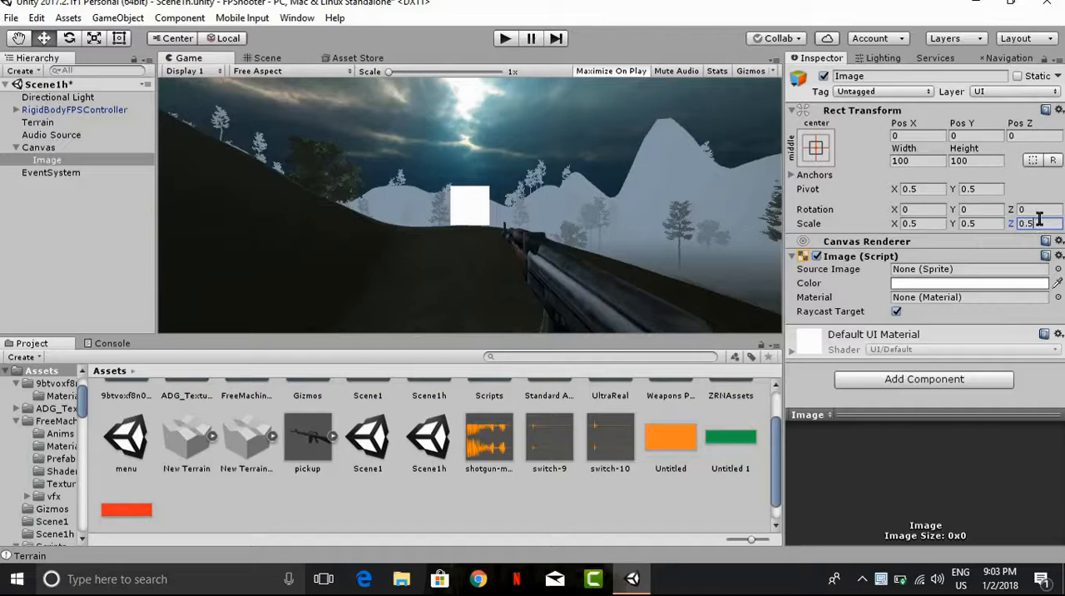
Step: Shrink the Image to a tiny square by setting its Y and X scale to 0.05
{"action": "left_click", "coordinate": [977, 223]}
{"action": "type", "text": "00"}
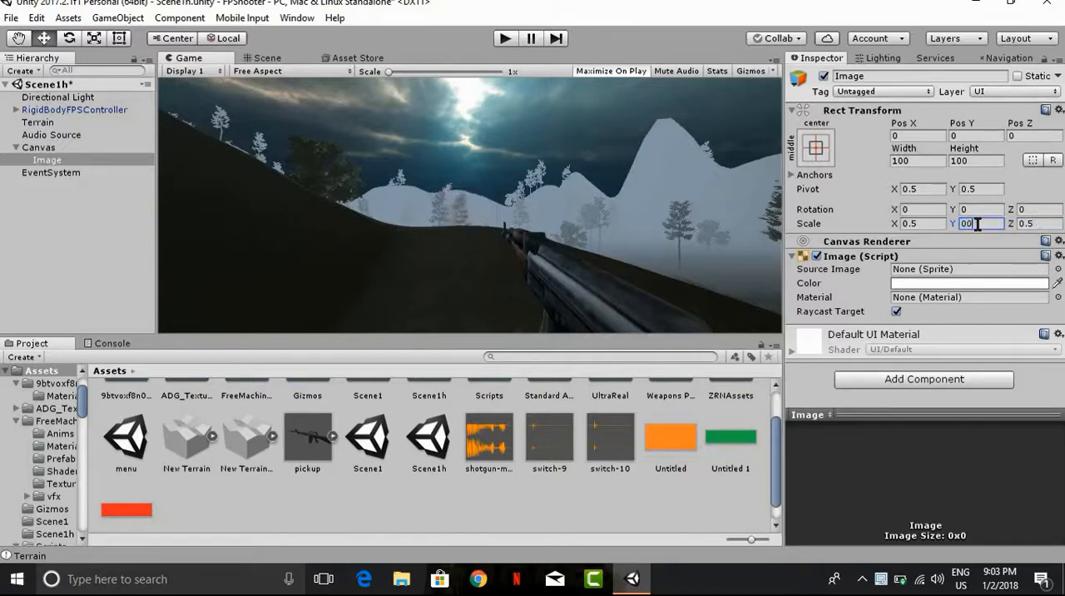
{"action": "key", "text": "BackSpace"}
{"action": "type", "text": ".05"}
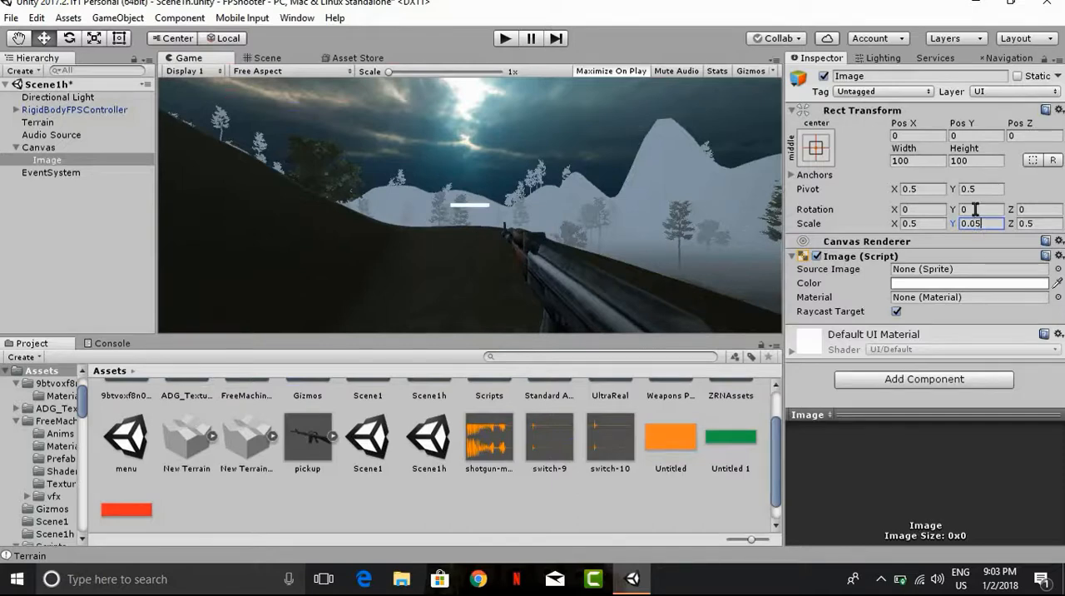
{"action": "left_click", "coordinate": [930, 225]}
{"action": "type", "text": "0"}
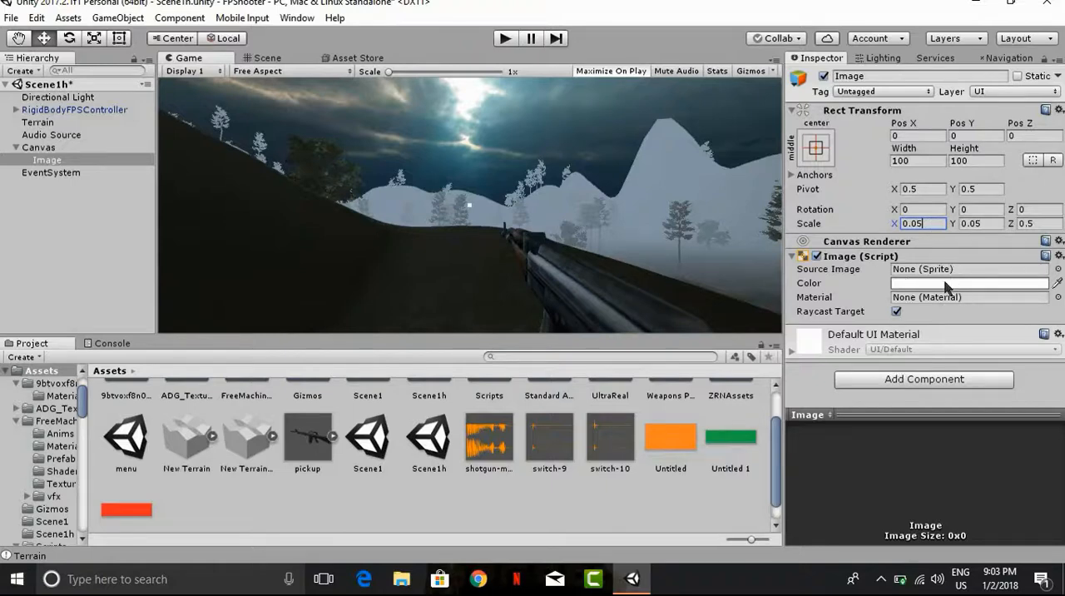
Step: Assign the round Knob sprite as the Image's source image
{"action": "left_click", "coordinate": [1057, 270]}
{"action": "scroll", "coordinate": [92, 166], "scroll_direction": "down", "scroll_amount": 3}
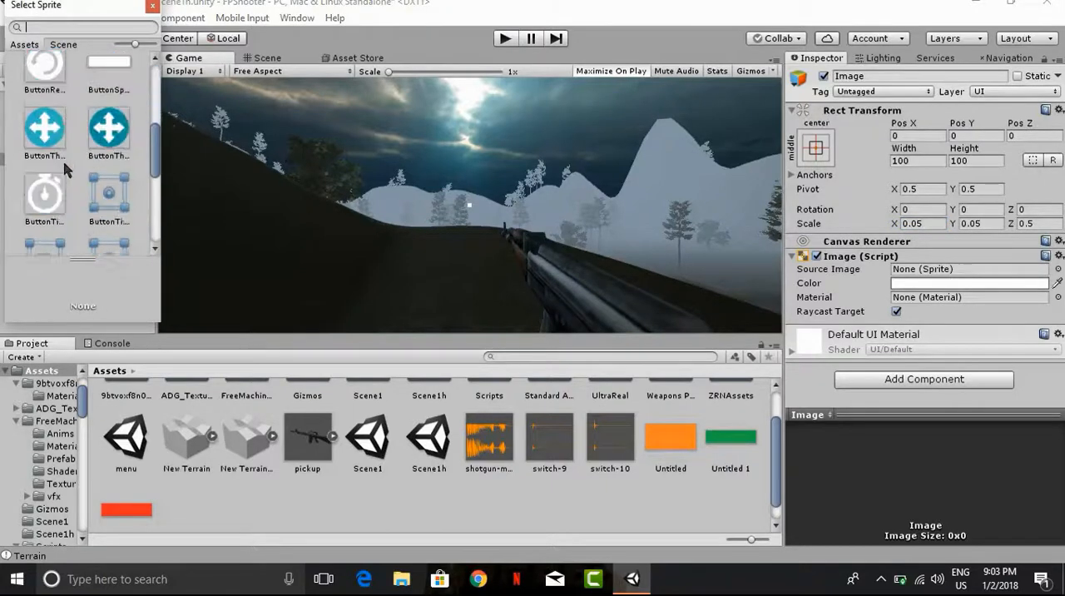
{"action": "double_click", "coordinate": [106, 169]}
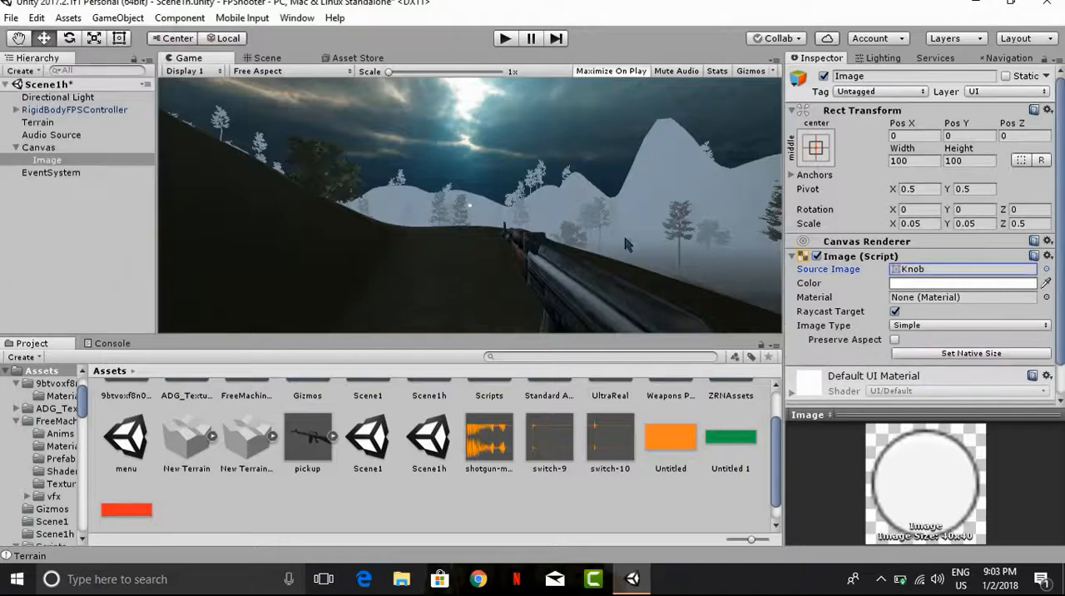
Step: Set the Knob crosshair's Y and X scale to 0.07
{"action": "left_click", "coordinate": [982, 223]}
{"action": "left_click", "coordinate": [981, 223]}
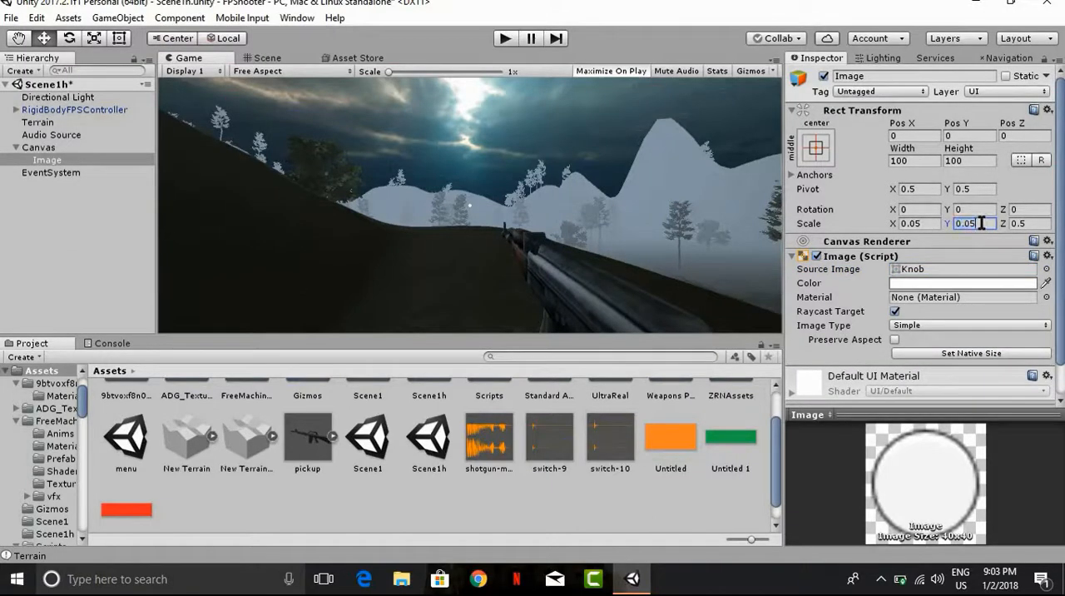
{"action": "key", "text": "BackSpace"}
{"action": "type", "text": "7"}
{"action": "left_click", "coordinate": [928, 223]}
{"action": "type", "text": "0"}
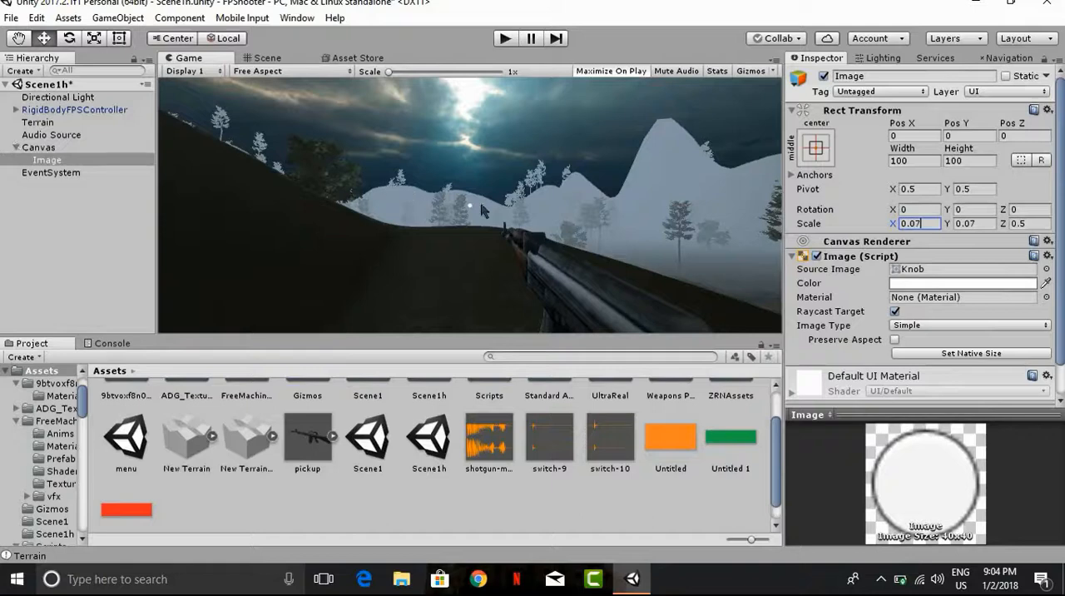
Step: Examine the Canvas outline above the terrain in the Scene view and collapse the Canvas in the hierarchy
{"action": "left_click", "coordinate": [267, 58]}
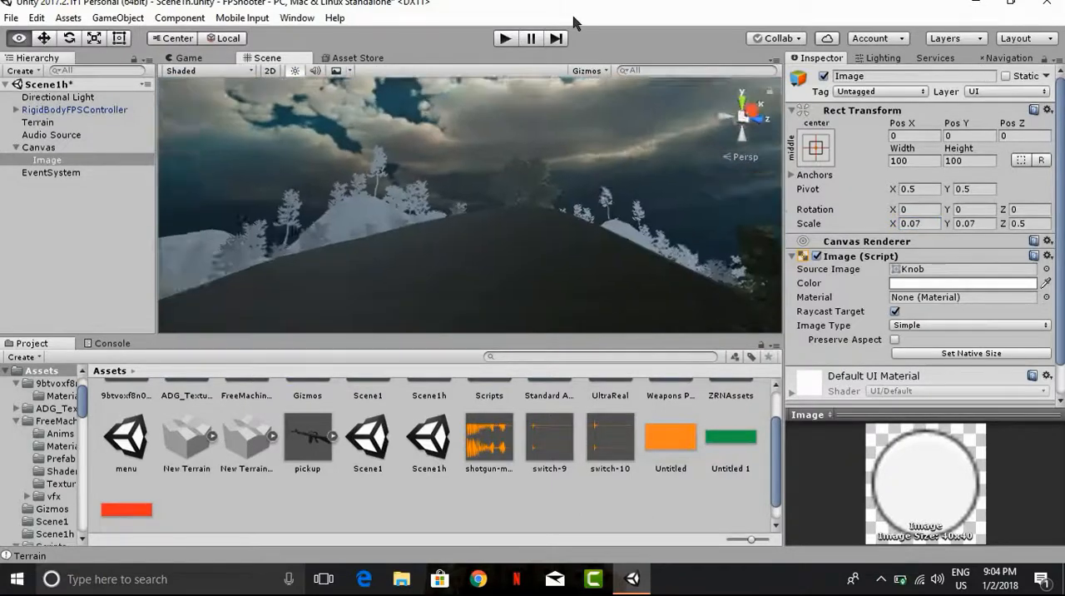
{"action": "right_click_drag", "start_coordinate": [574, 24], "coordinate": [544, 205]}
{"action": "scroll", "coordinate": [587, 154], "scroll_direction": "down", "scroll_amount": 6}
{"action": "scroll", "coordinate": [587, 155], "scroll_direction": "down", "scroll_amount": 4}
{"action": "scroll", "coordinate": [544, 205], "scroll_direction": "down", "scroll_amount": 5}
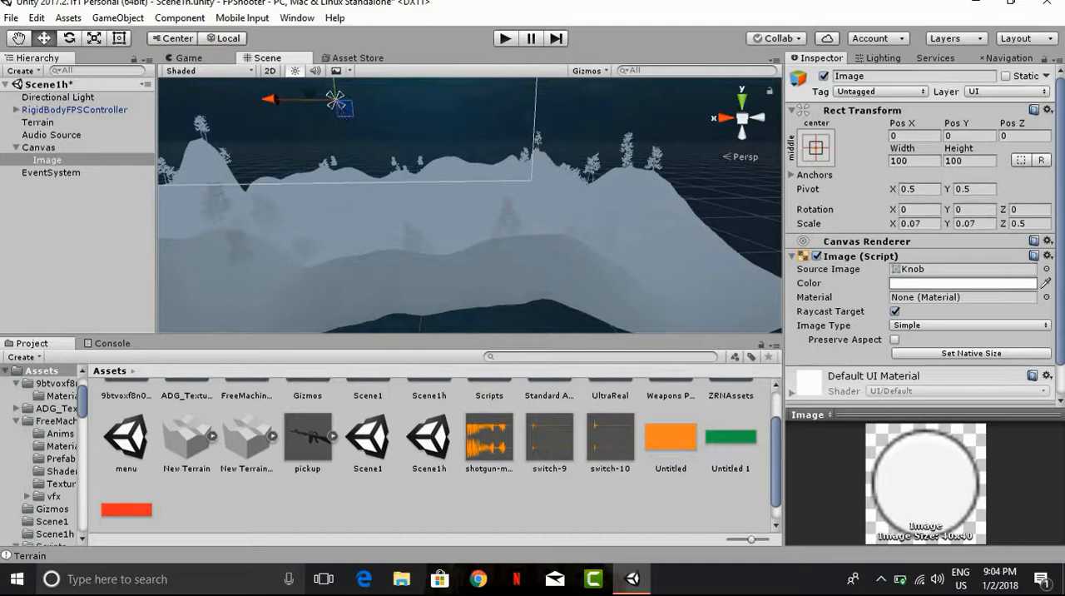
{"action": "left_click", "coordinate": [17, 147]}
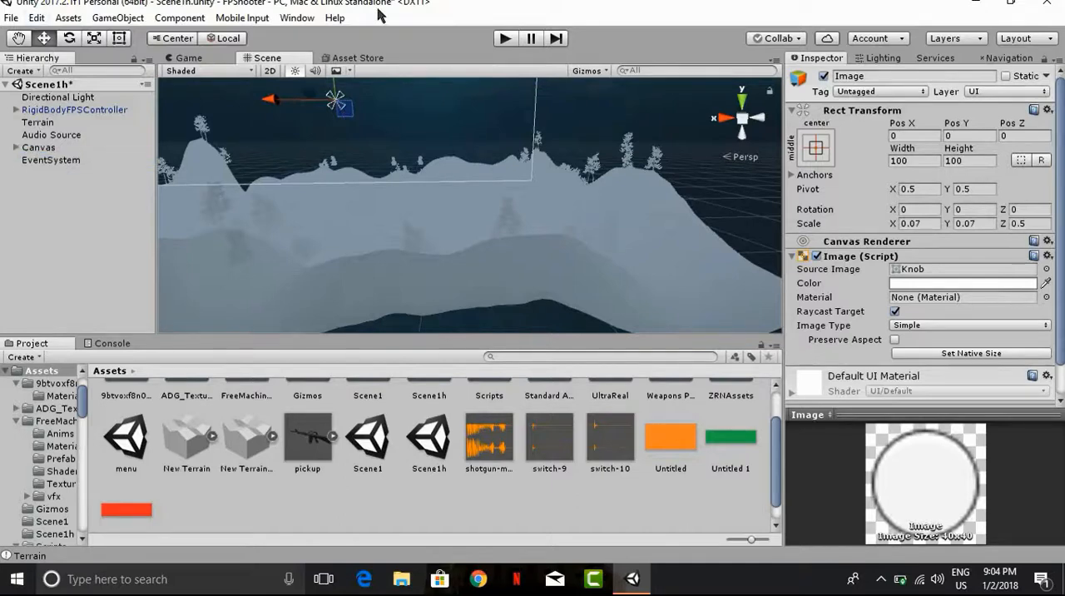
Step: Run the game, walk across the foggy terrain and fire the AK-47 to test the dot crosshair
{"action": "left_click", "coordinate": [223, 56]}
{"action": "left_click", "coordinate": [503, 46]}
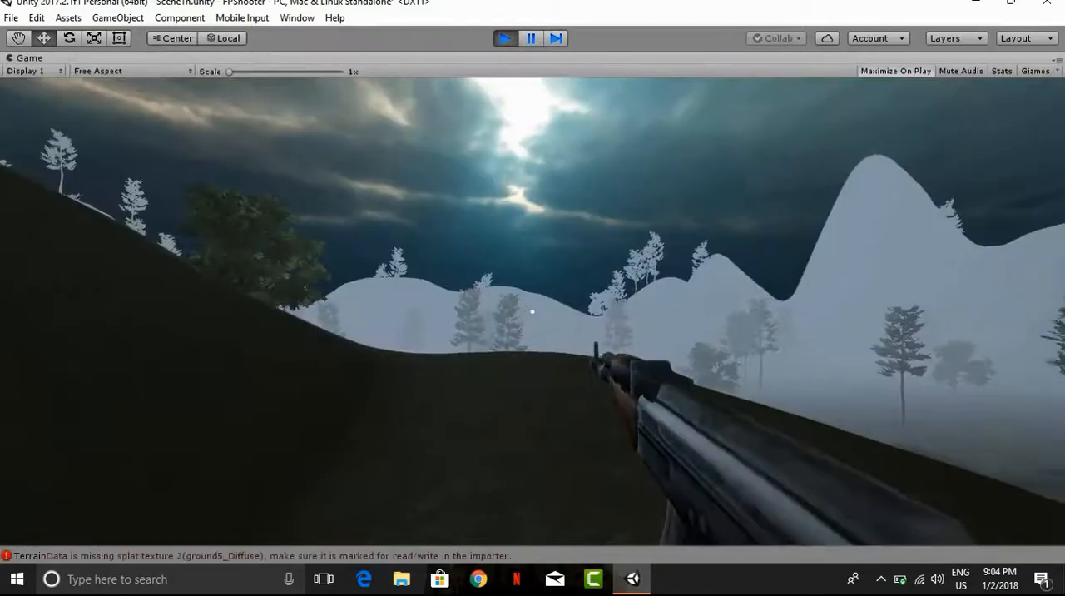
{"action": "key", "text": "w"}
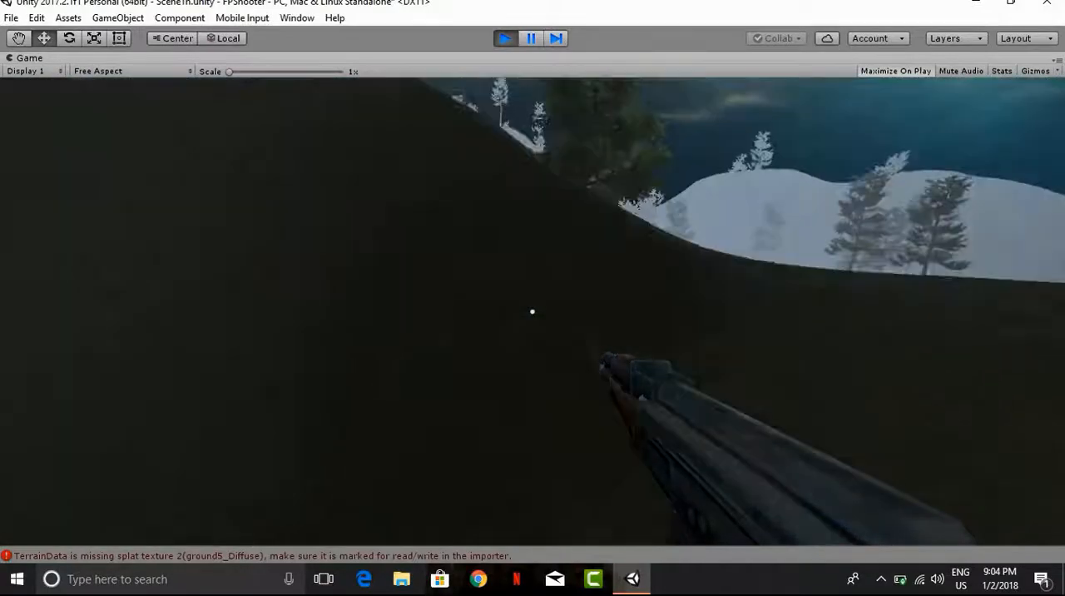
{"action": "key", "text": "w"}
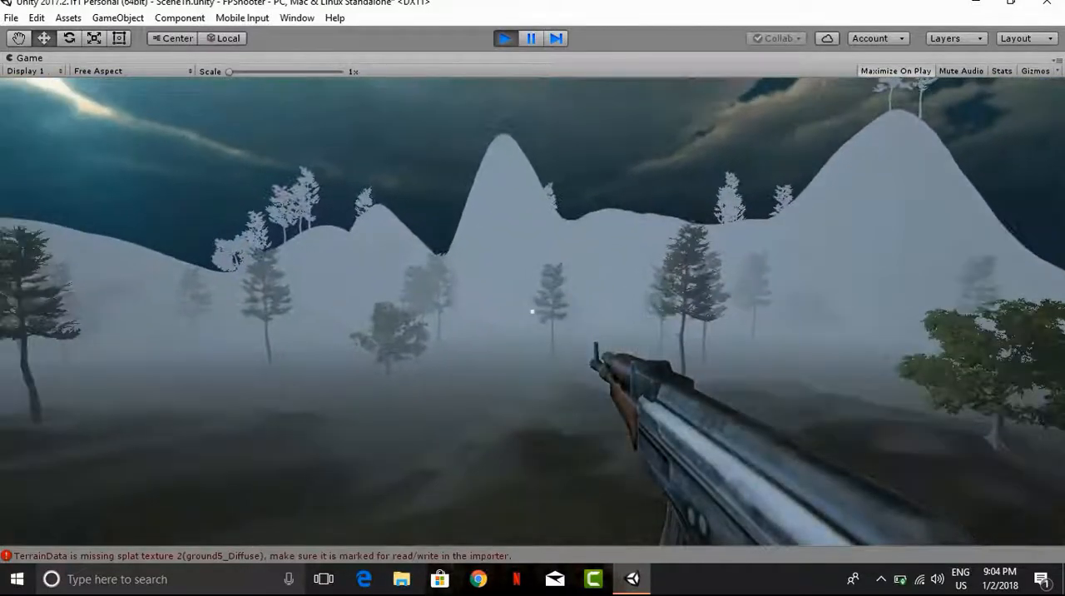
{"action": "key", "text": "w"}
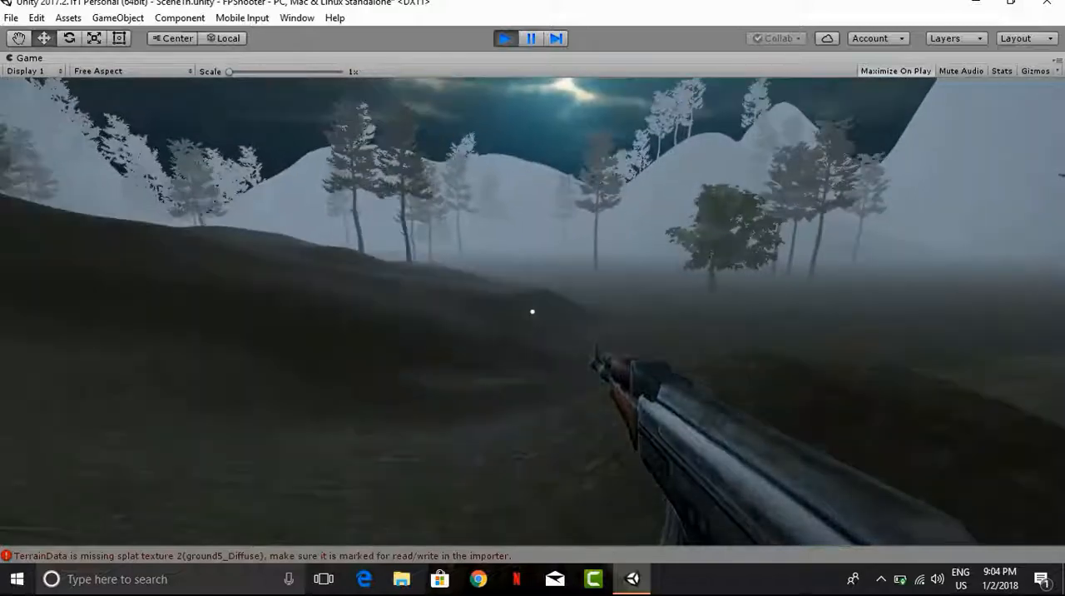
{"action": "key", "text": "w"}
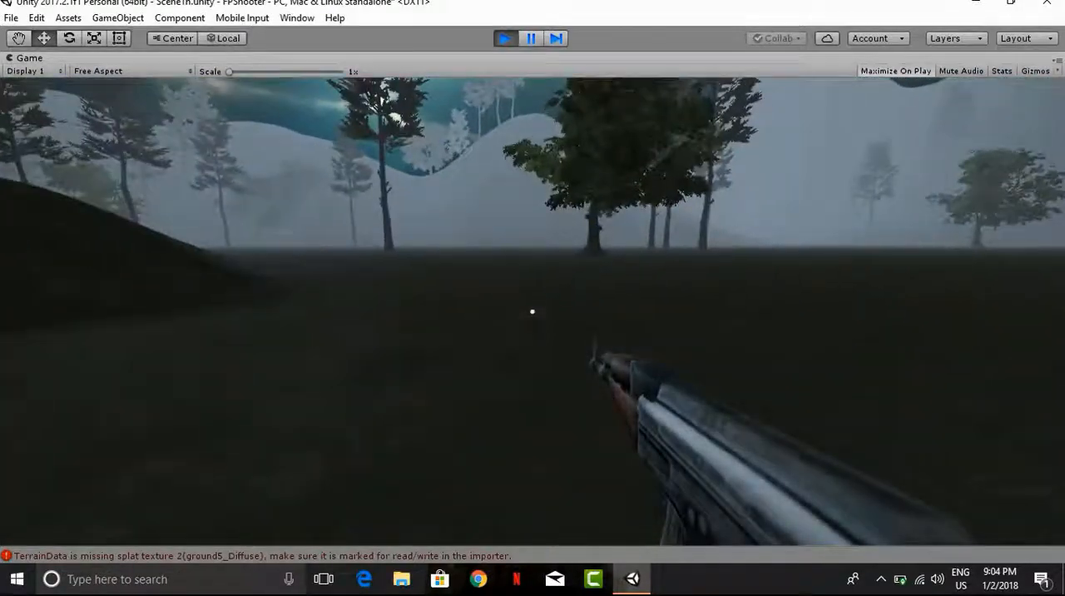
{"action": "left_click", "coordinate": [532, 311]}
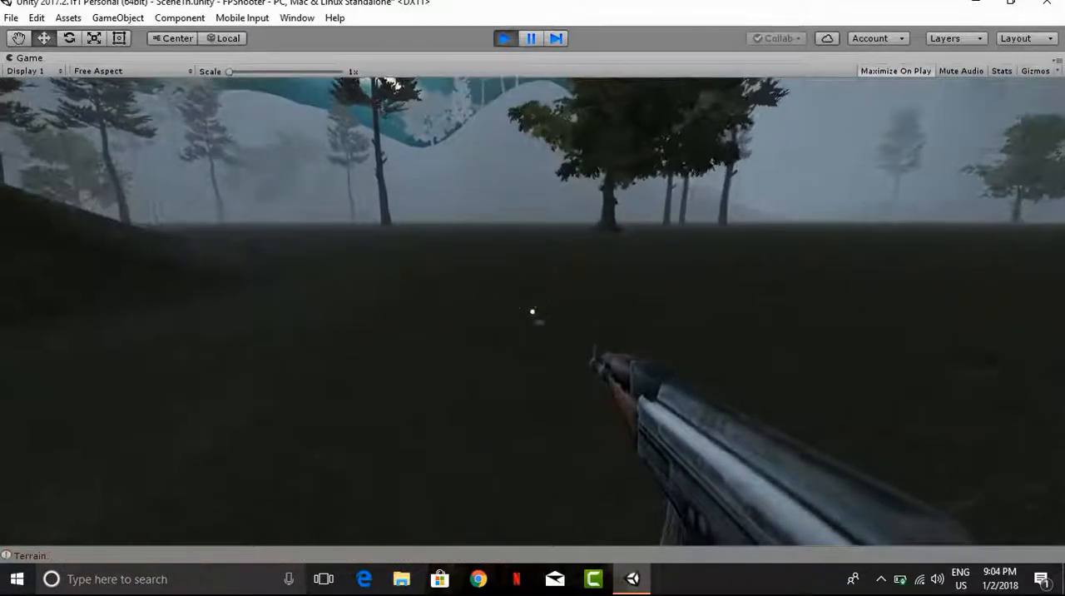
{"action": "left_click", "coordinate": [532, 311]}
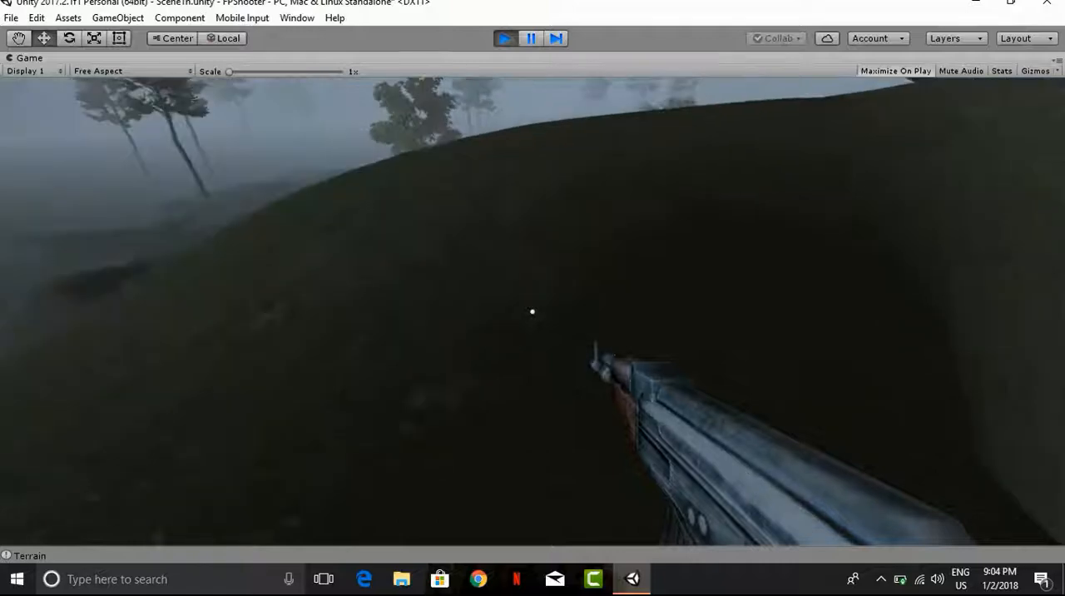
{"action": "left_click", "coordinate": [532, 311]}
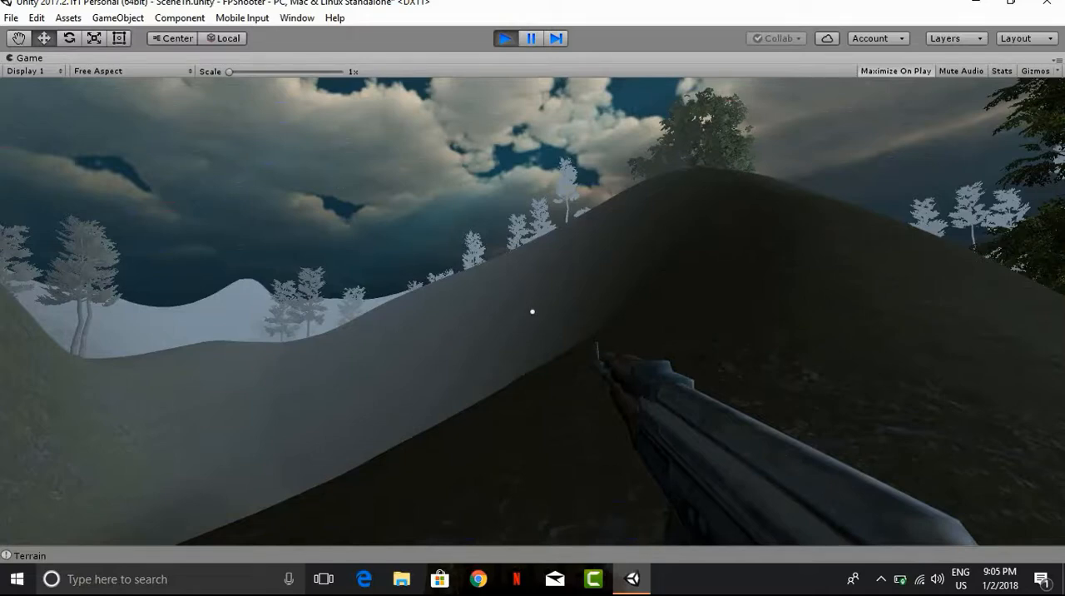
{"action": "key", "text": "w"}
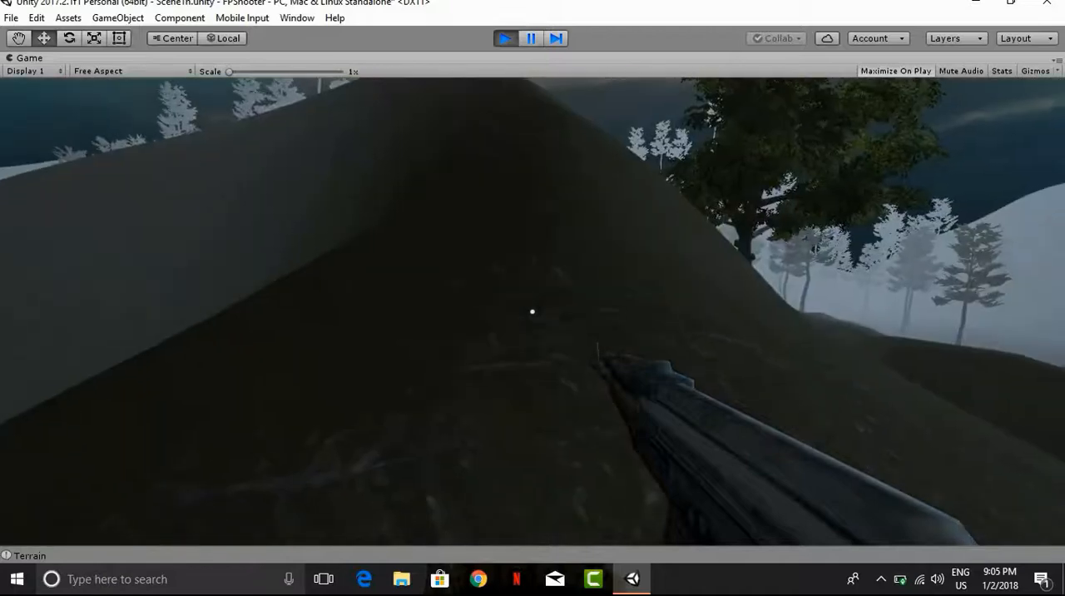
{"action": "key", "text": "w"}
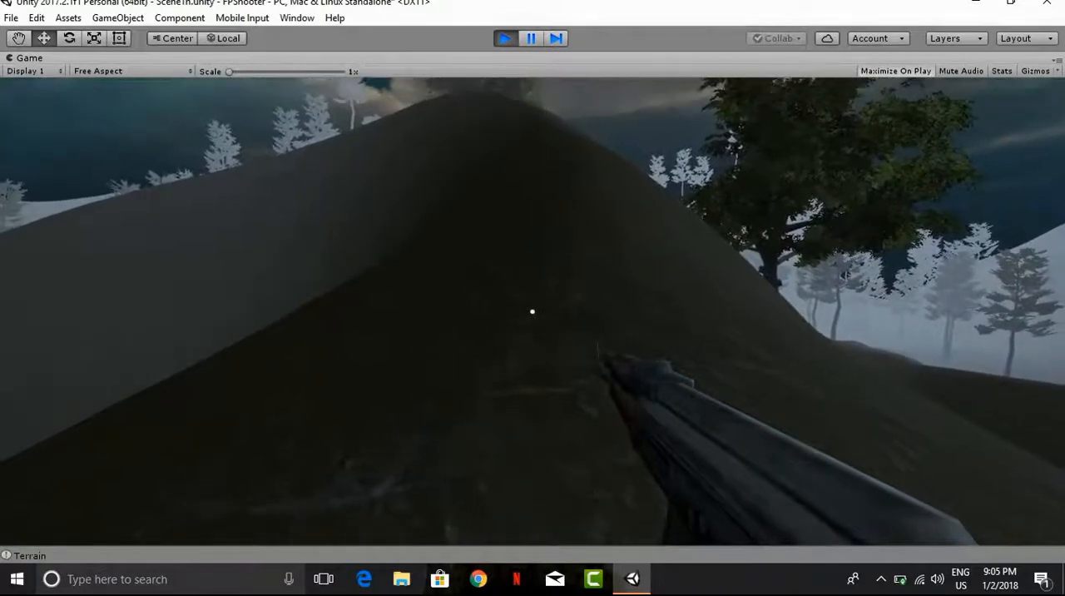